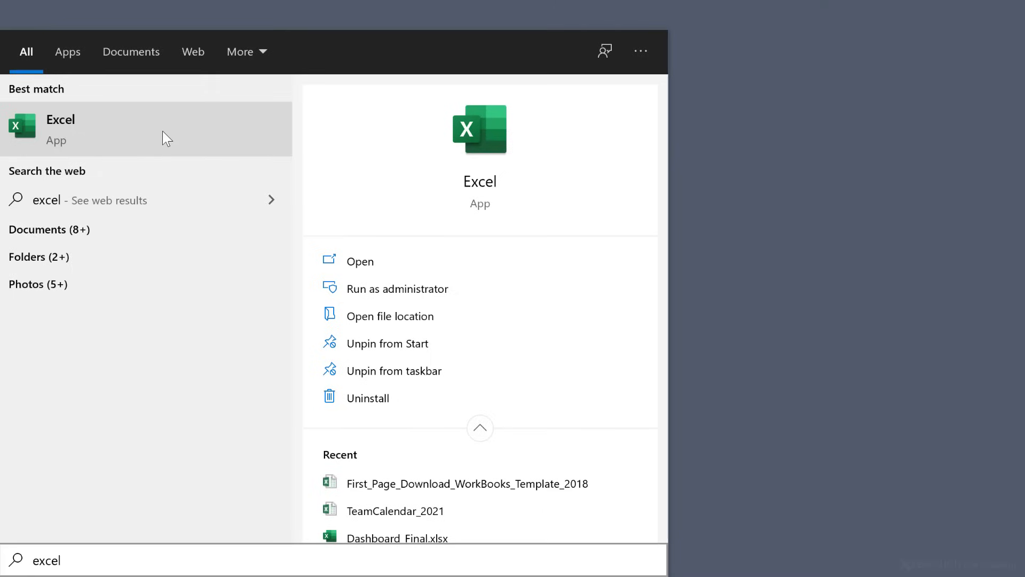
Launch Microsoft Excel from Windows search to its Home start screen
click(167, 138)
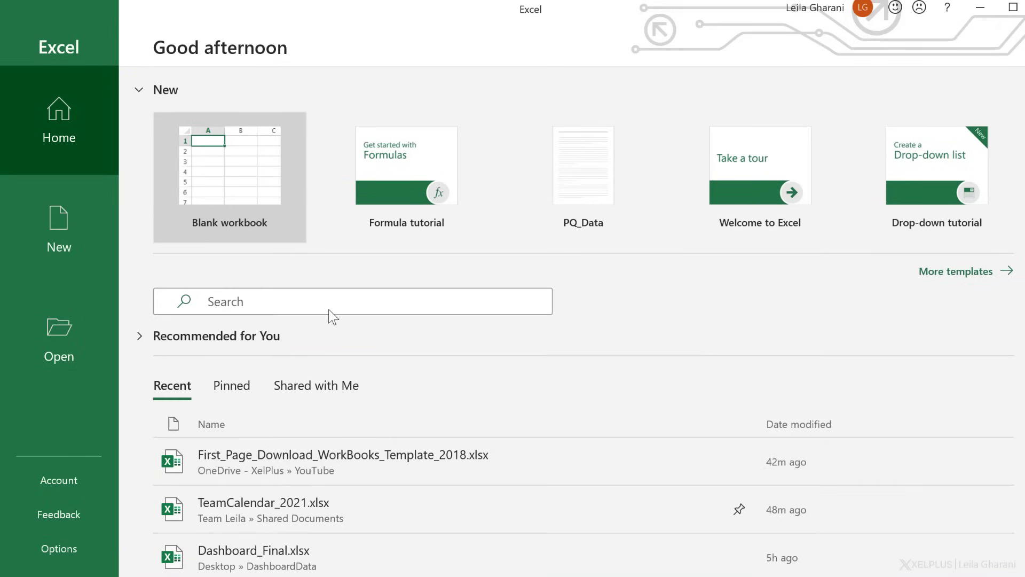
Create a blank Book1 workbook, then bring up and cancel the save prompt
click(228, 207)
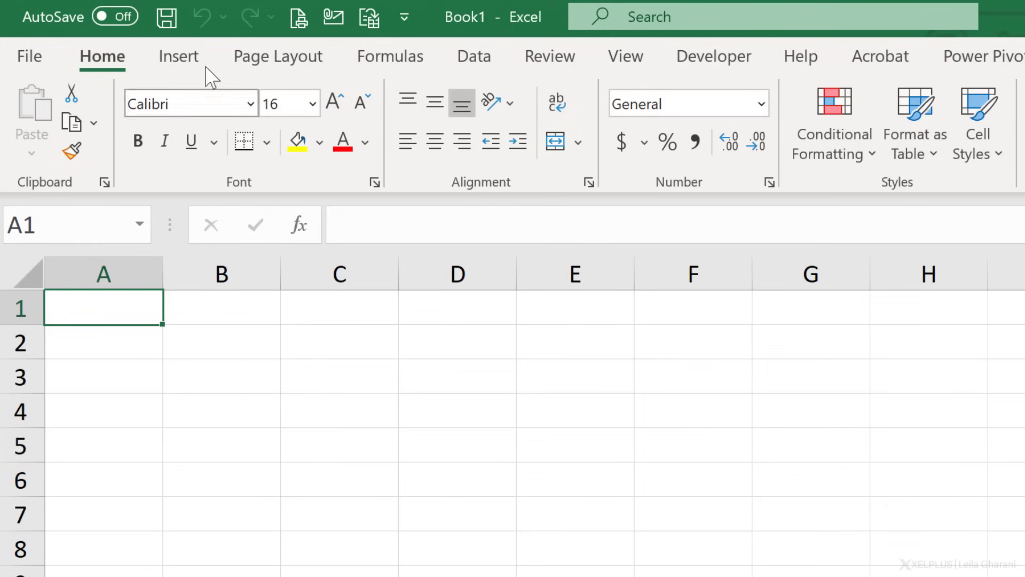
click(166, 18)
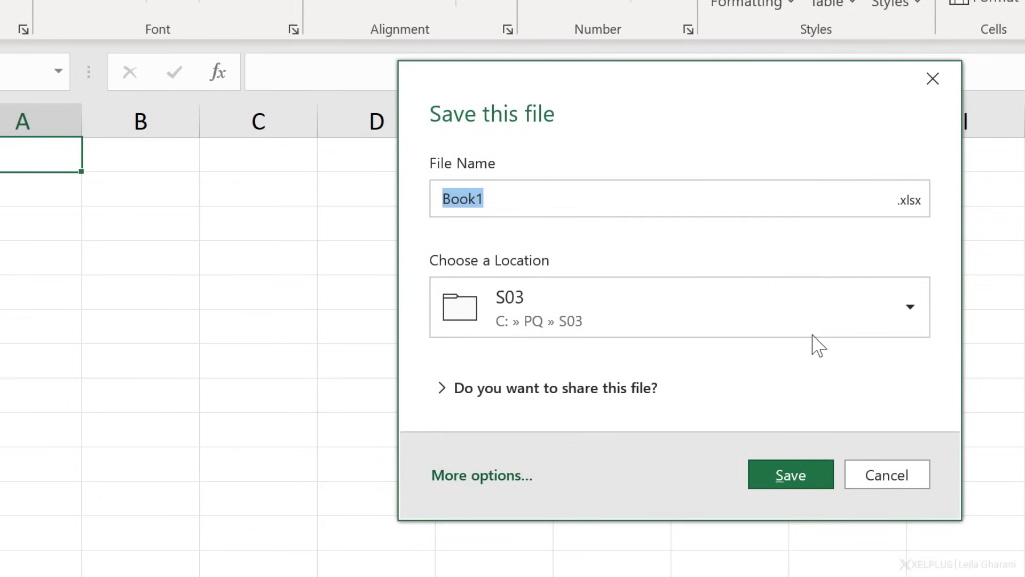
click(878, 480)
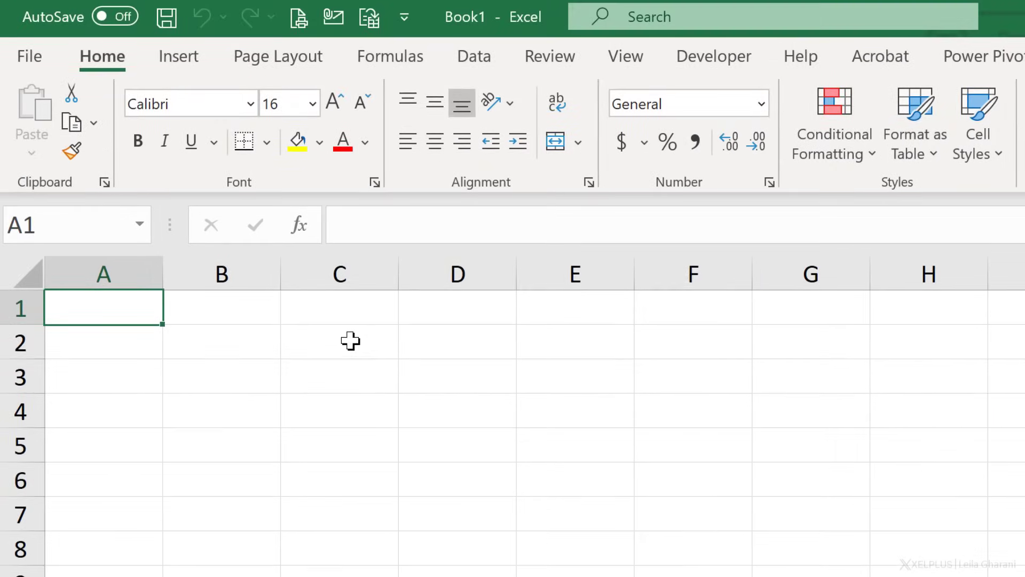
key(ctrl+s)
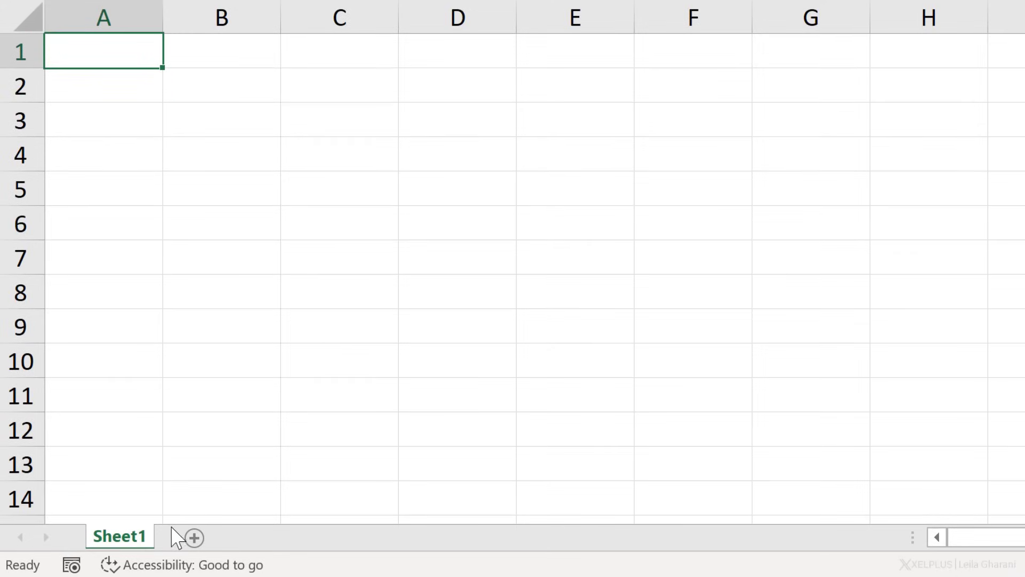
Add a second worksheet named 'Data', then return to cell D4 on Sheet1
click(195, 537)
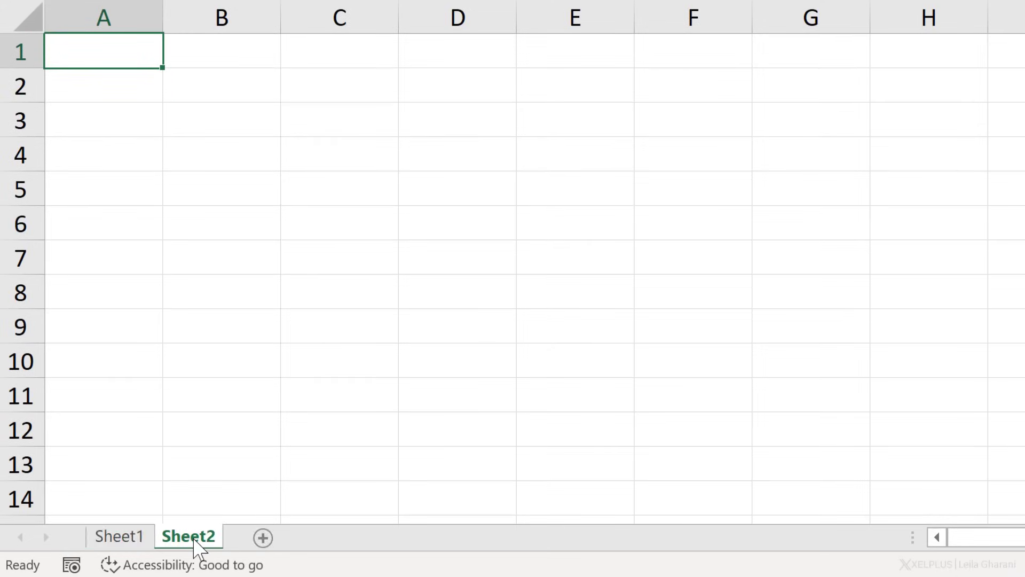
double_click(194, 537)
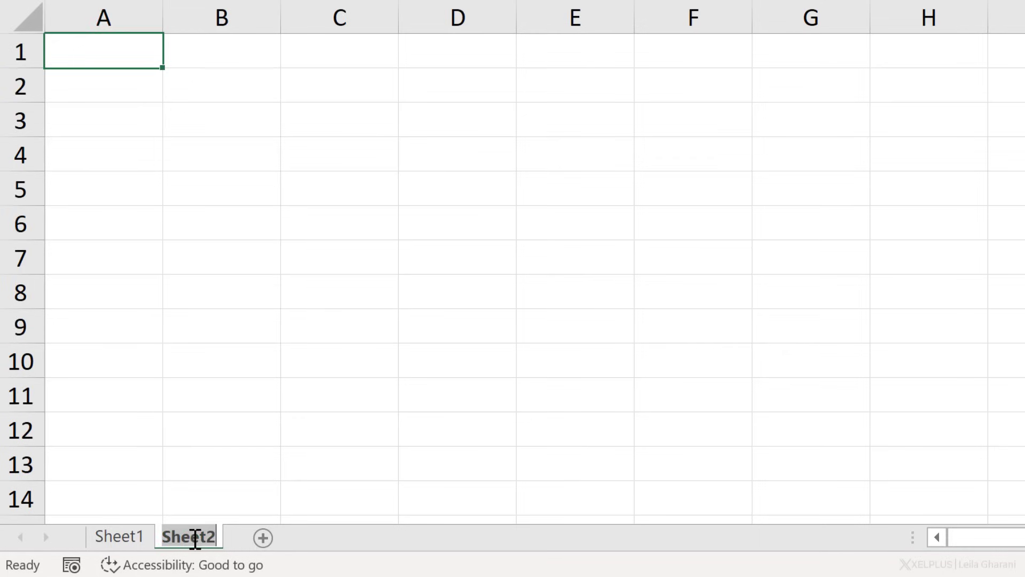
text(Data)
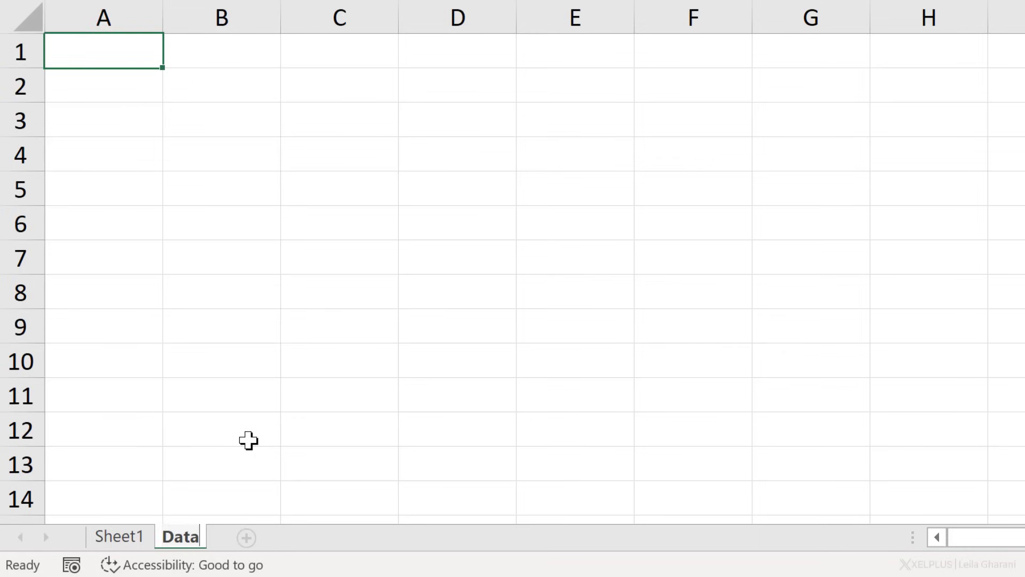
key(Return)
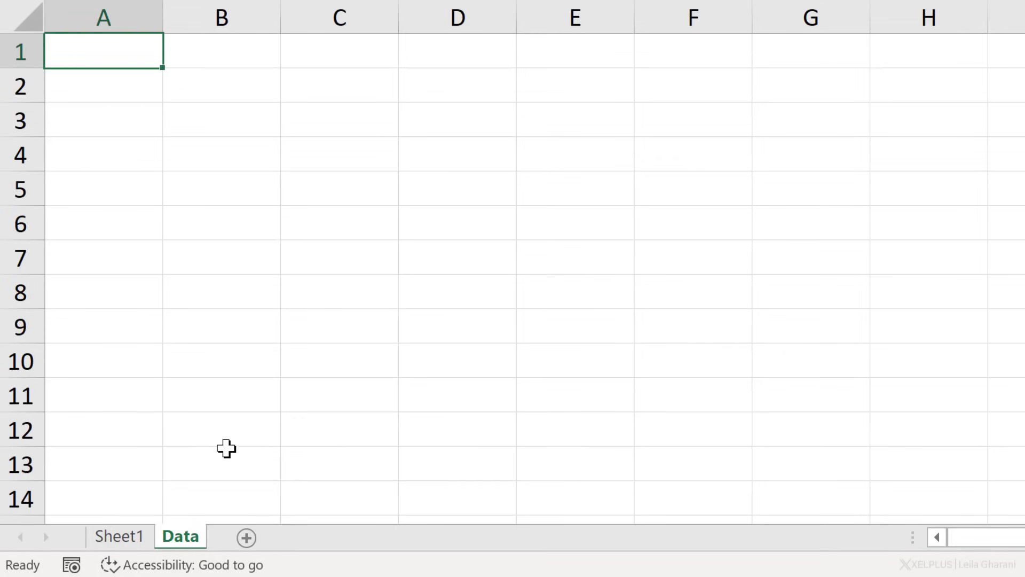
click(128, 535)
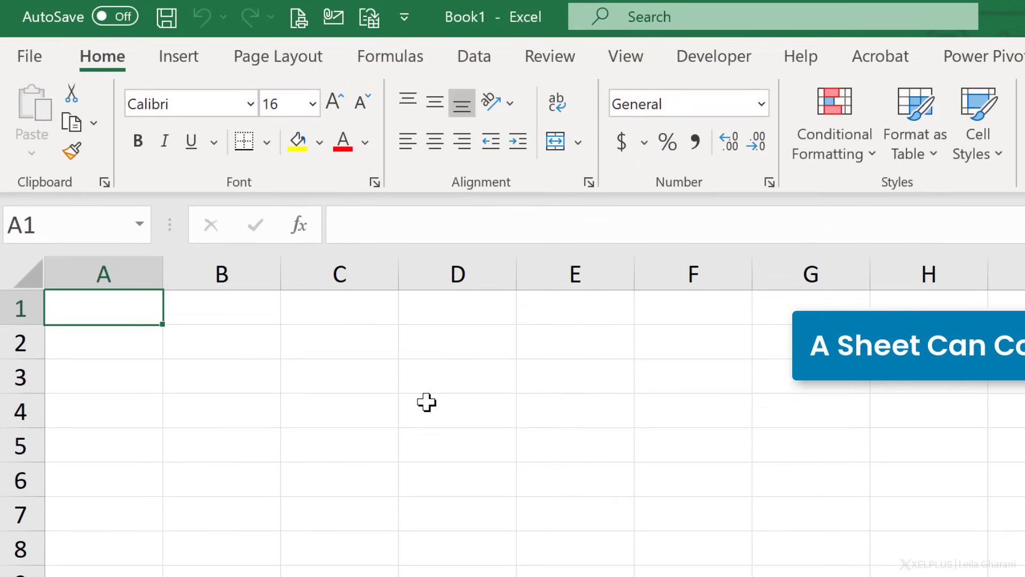
click(426, 402)
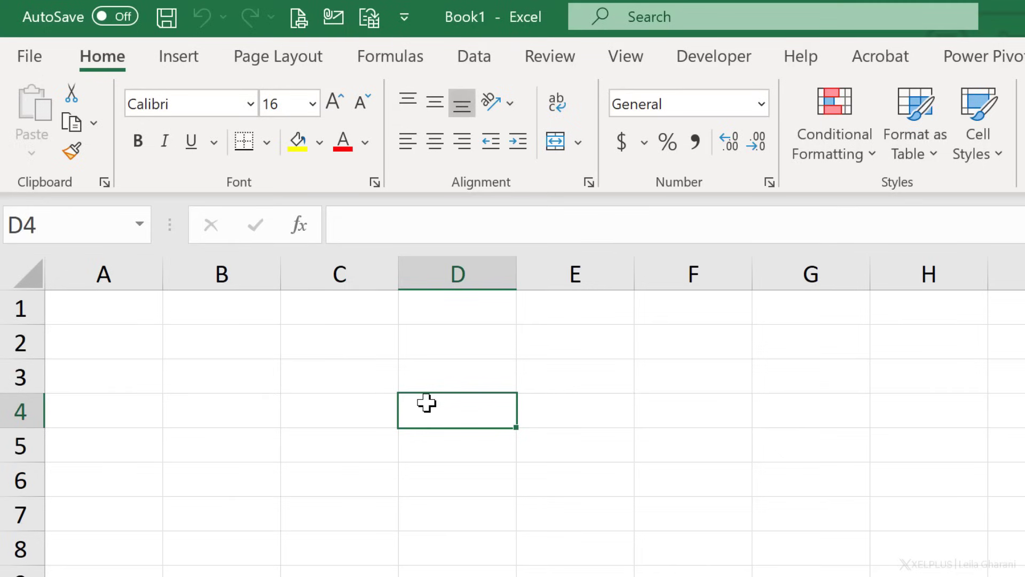
Enter 205 in D4, then overwrite it with the text 'Hi there'
text(205)
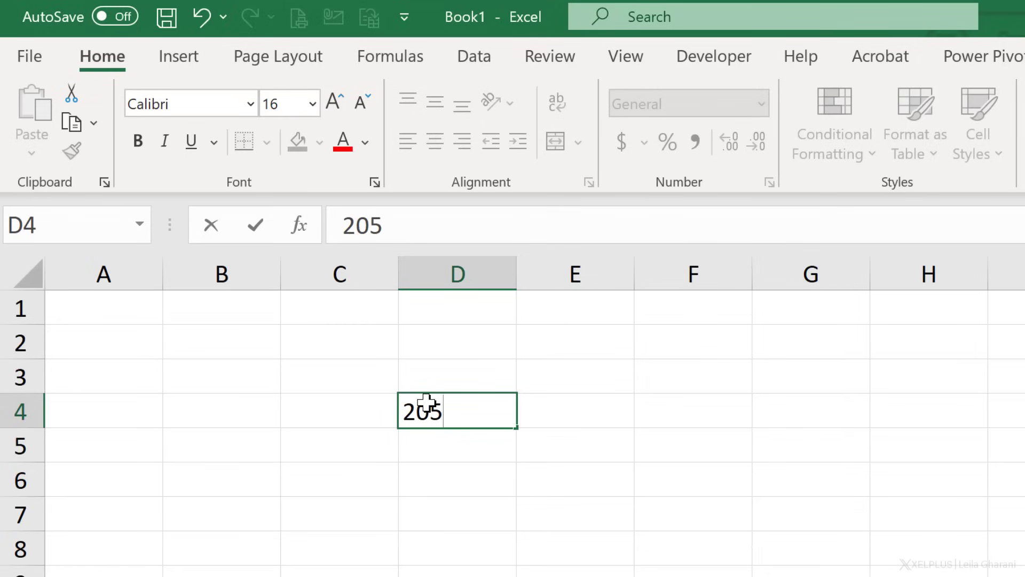
key(Return)
click(427, 402)
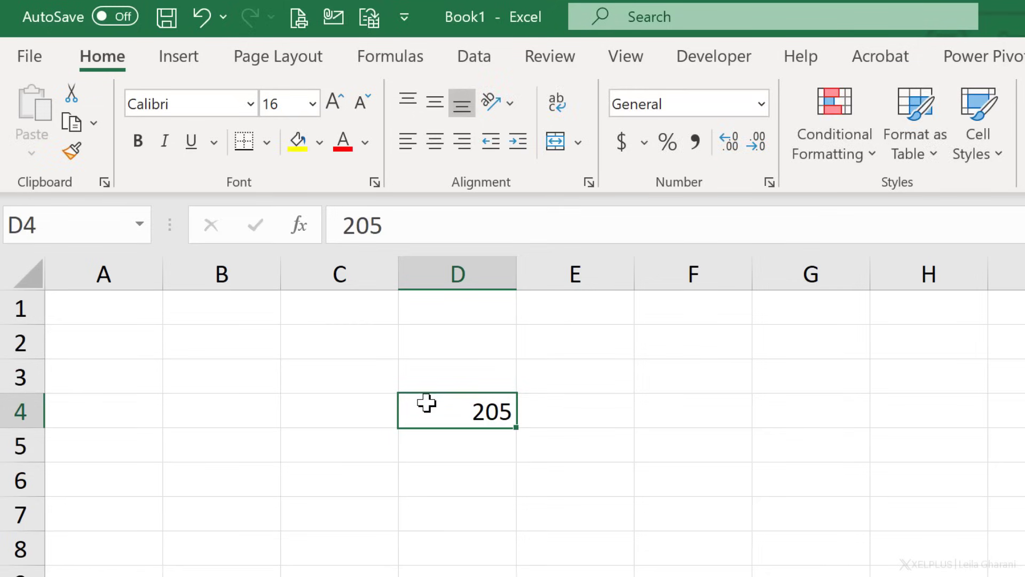
text(Hi)
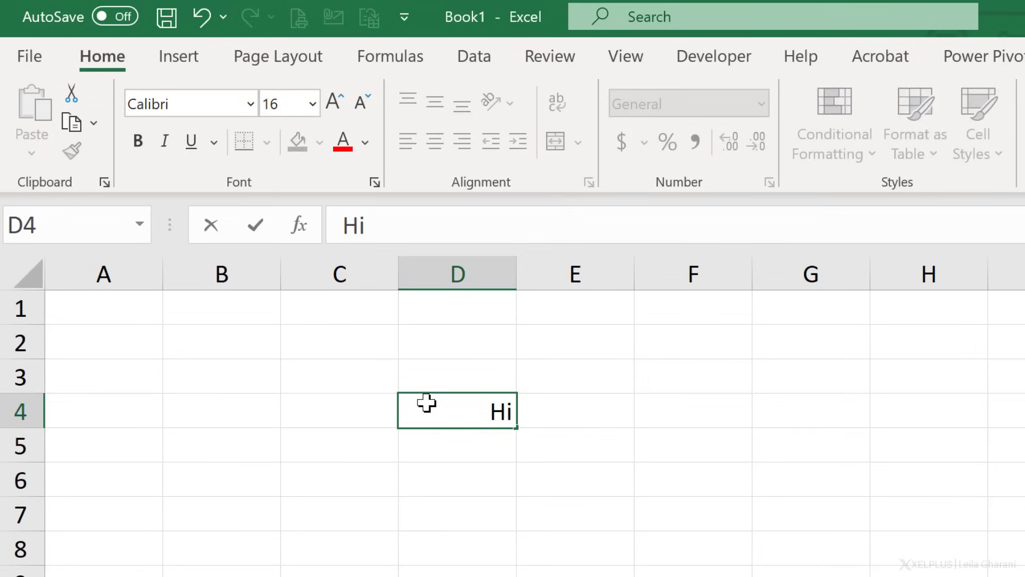
text( there)
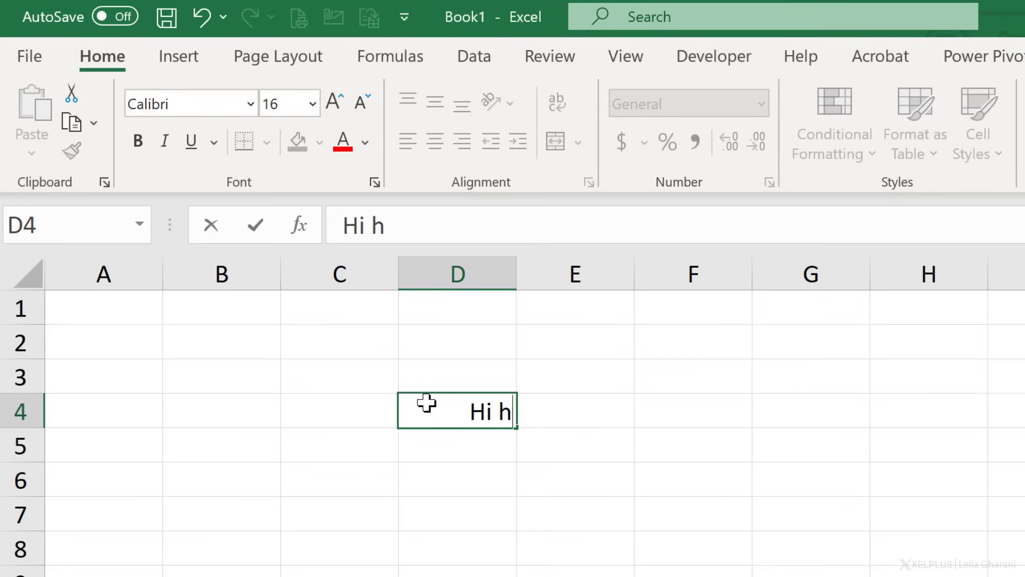
key(Return)
click(470, 412)
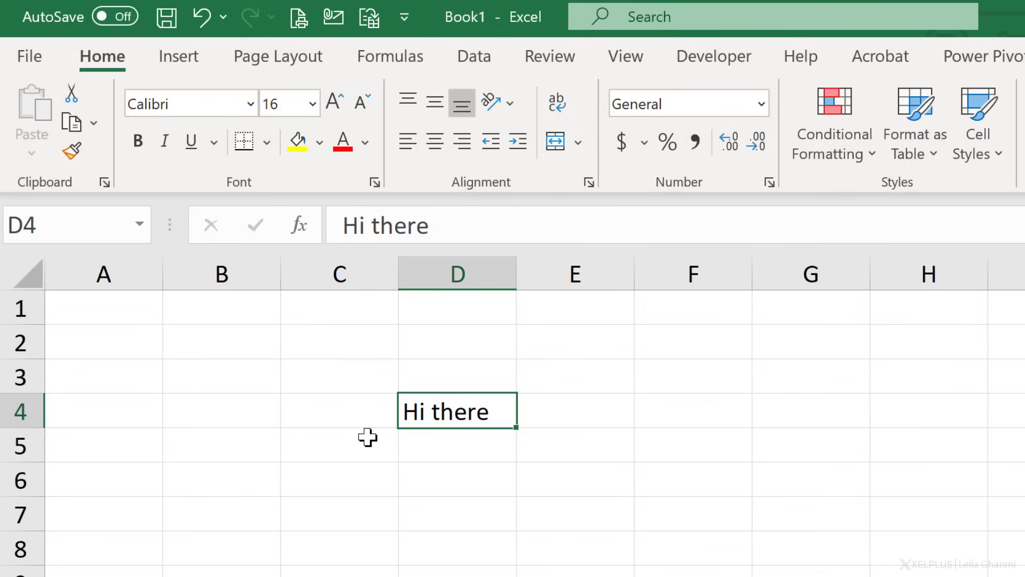
click(364, 419)
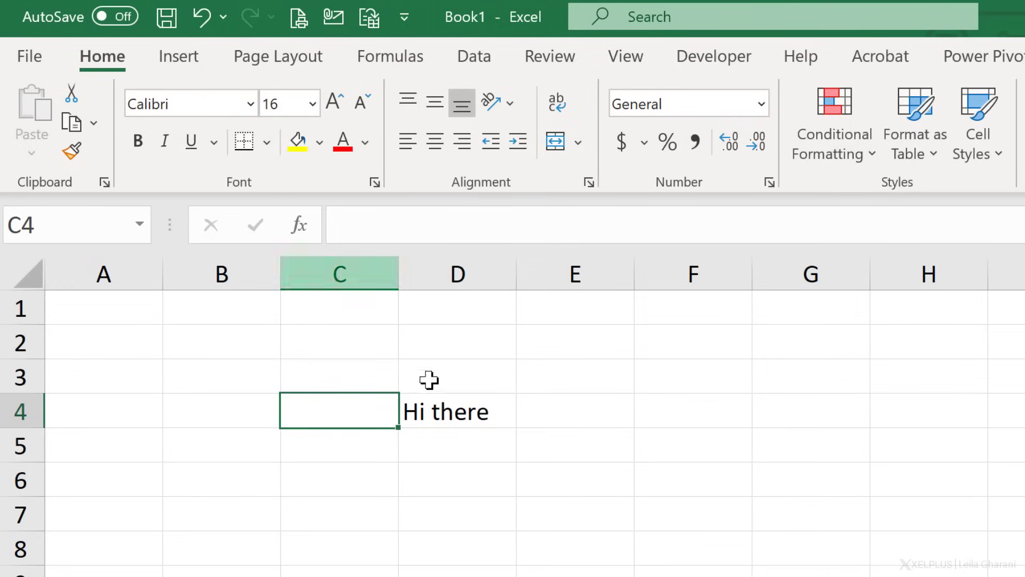
Give F4 the formula =D4 and compare it with D4's 'Hi there'
click(460, 412)
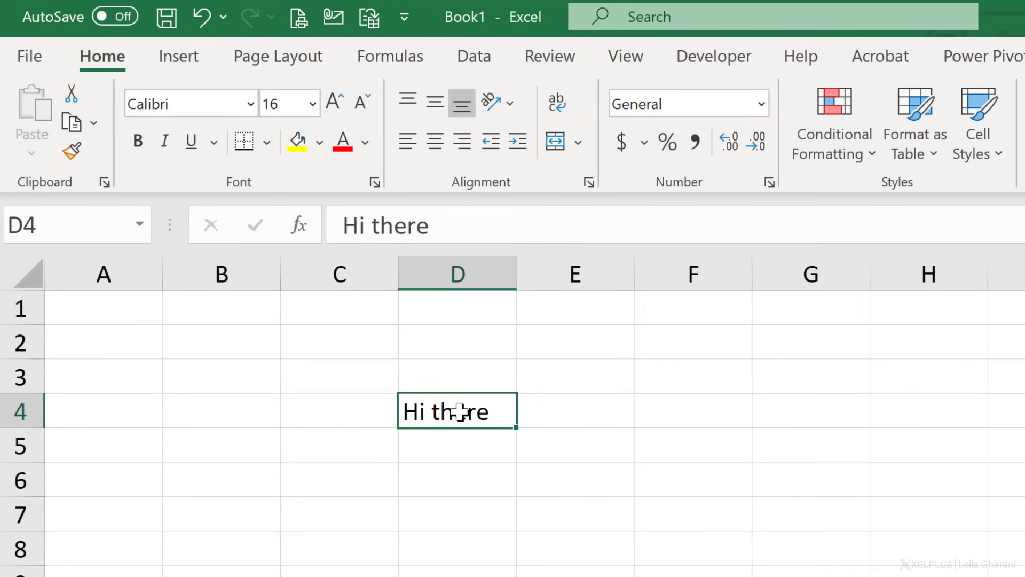
click(650, 408)
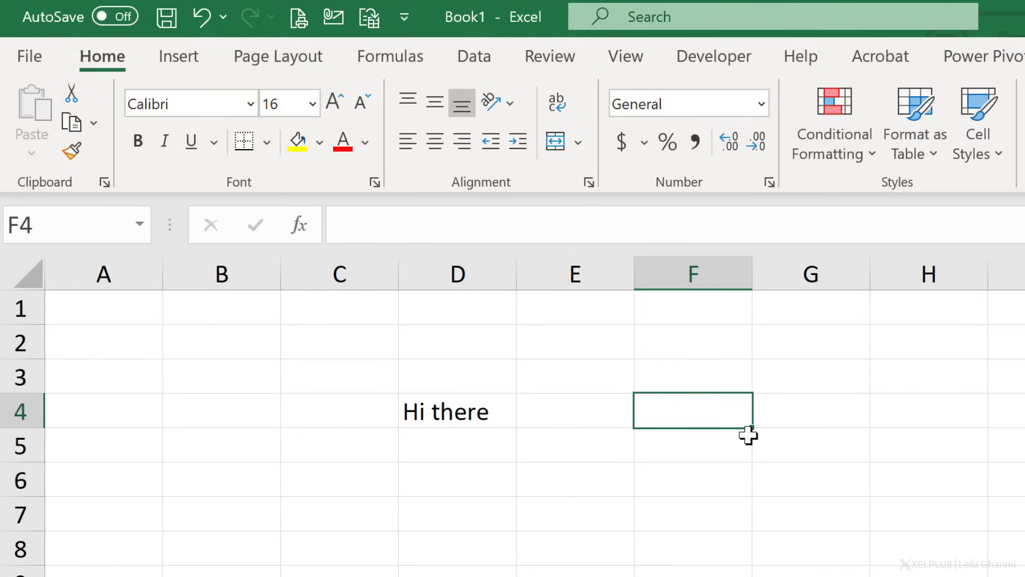
text(=)
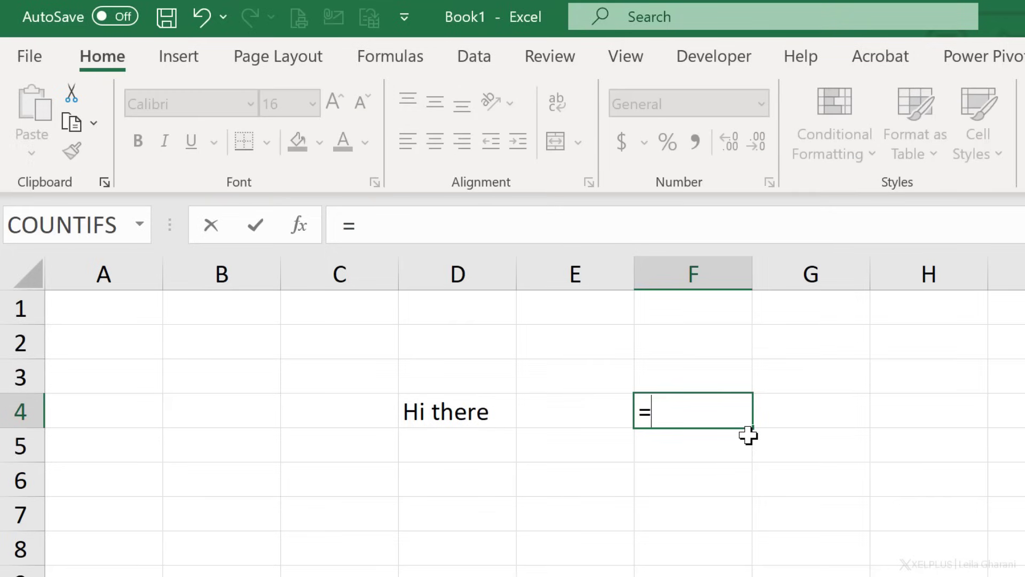
key(Left)
key(Left)
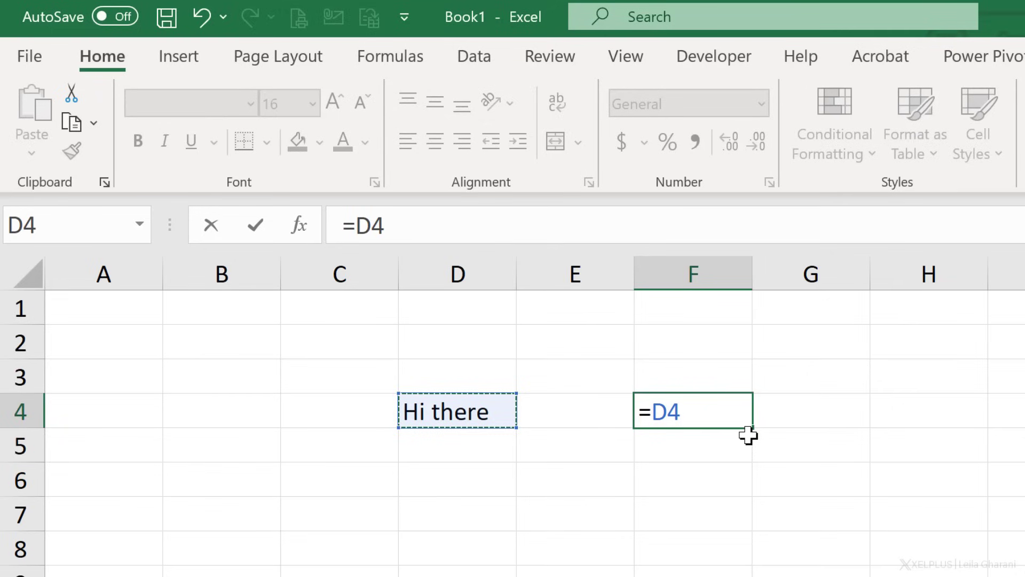
key(Return)
key(Up)
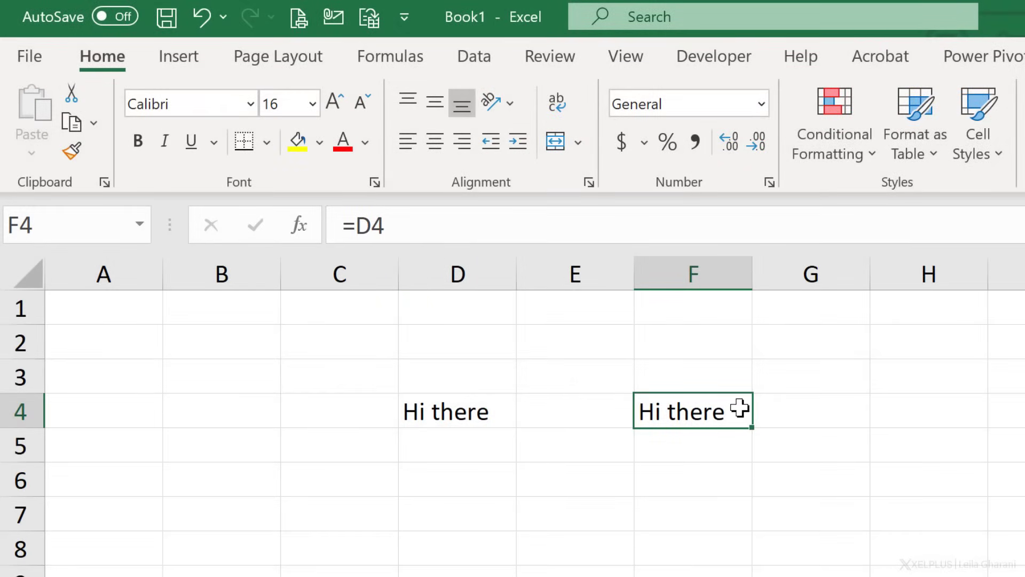
click(460, 413)
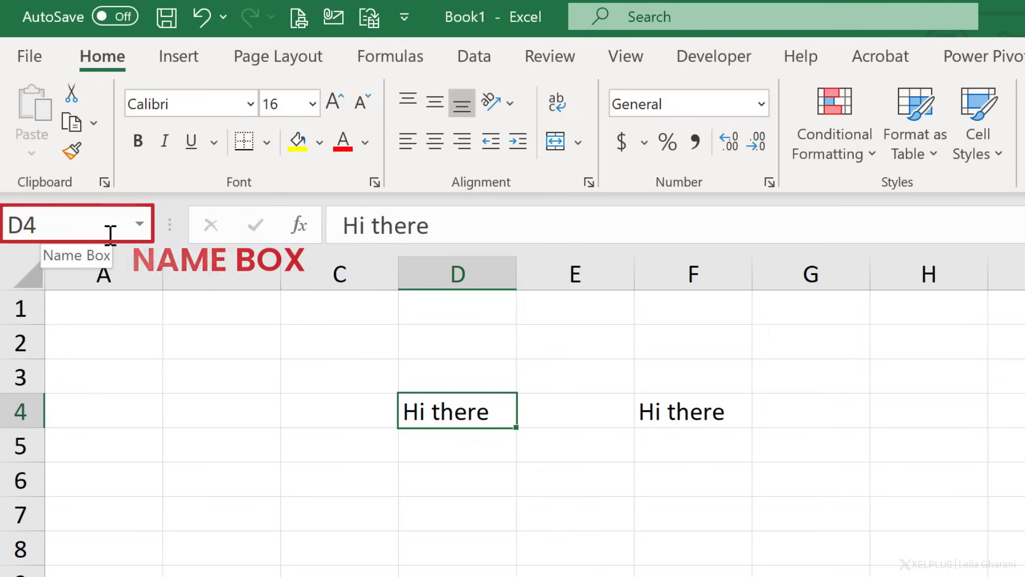
click(716, 414)
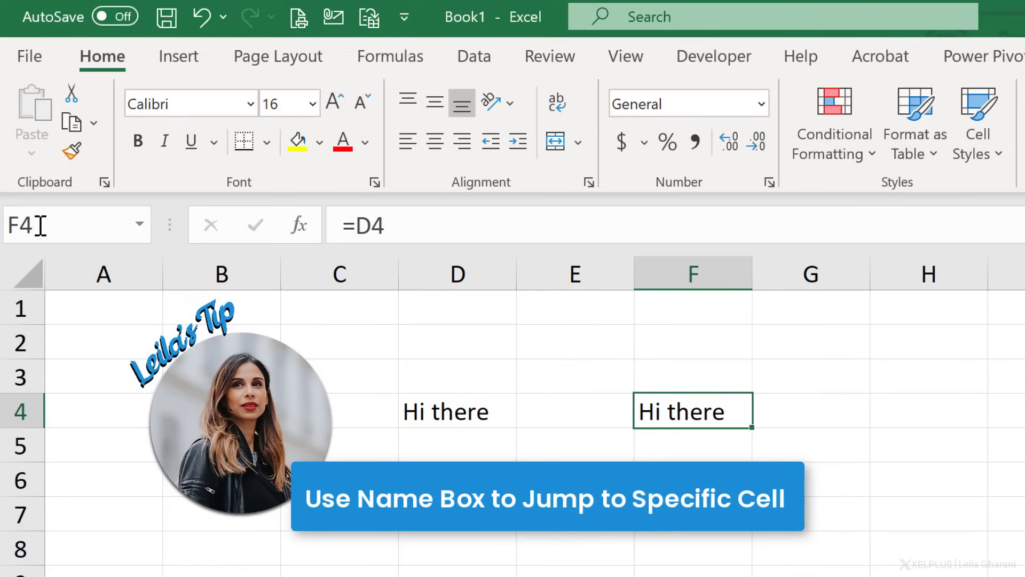
click(40, 225)
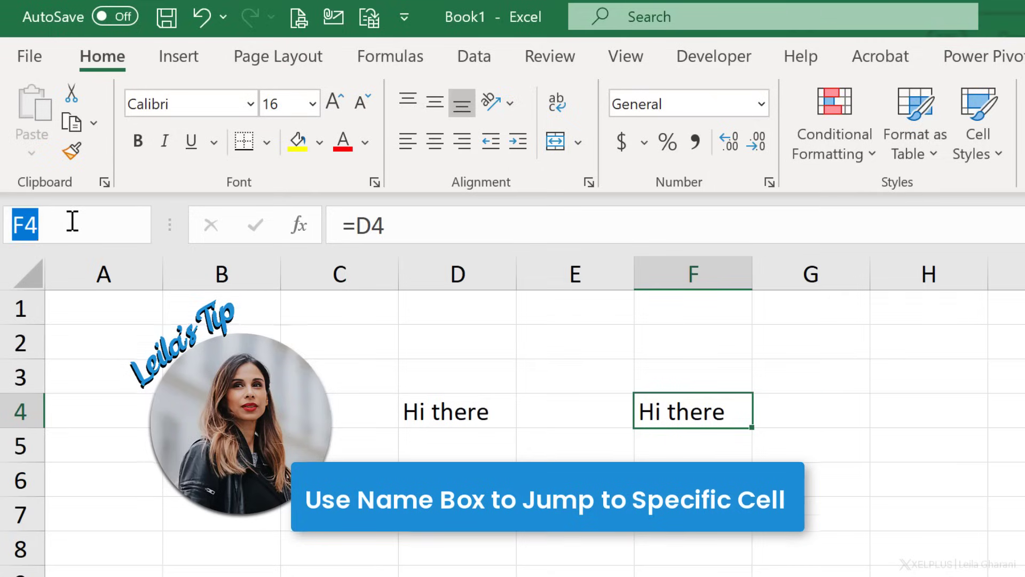
text(A)
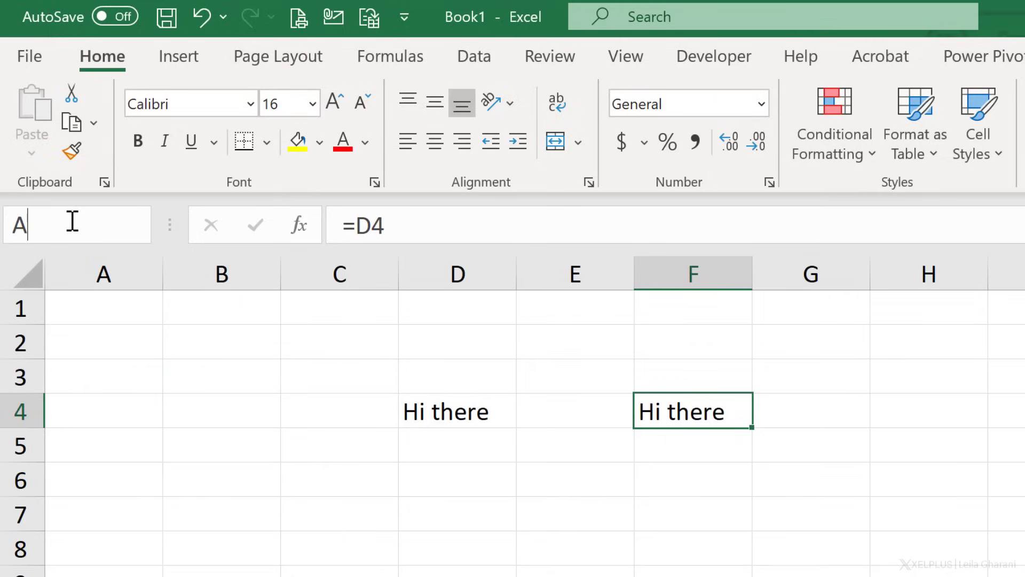
text(100)
key(Return)
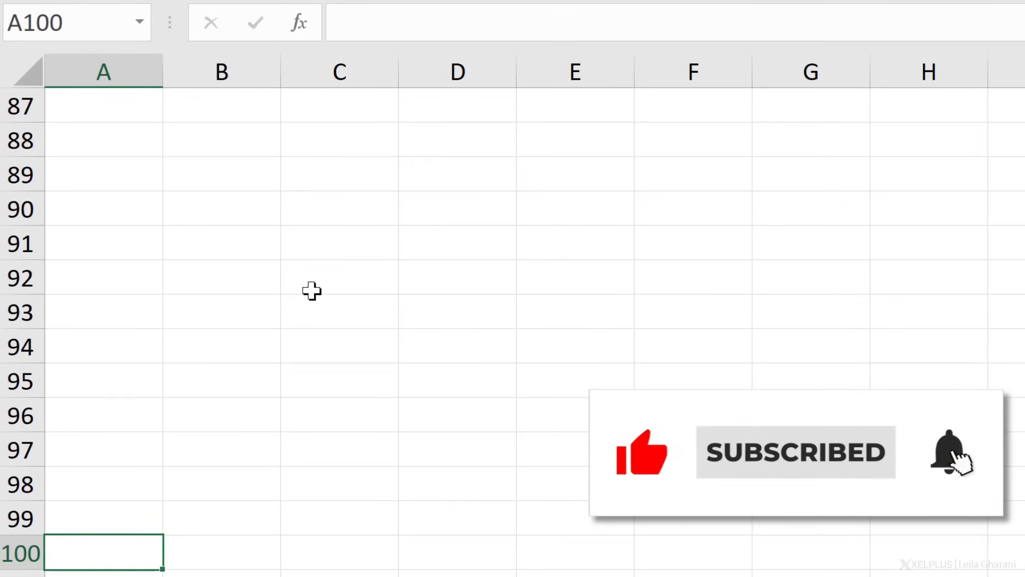
key(ctrl+Home)
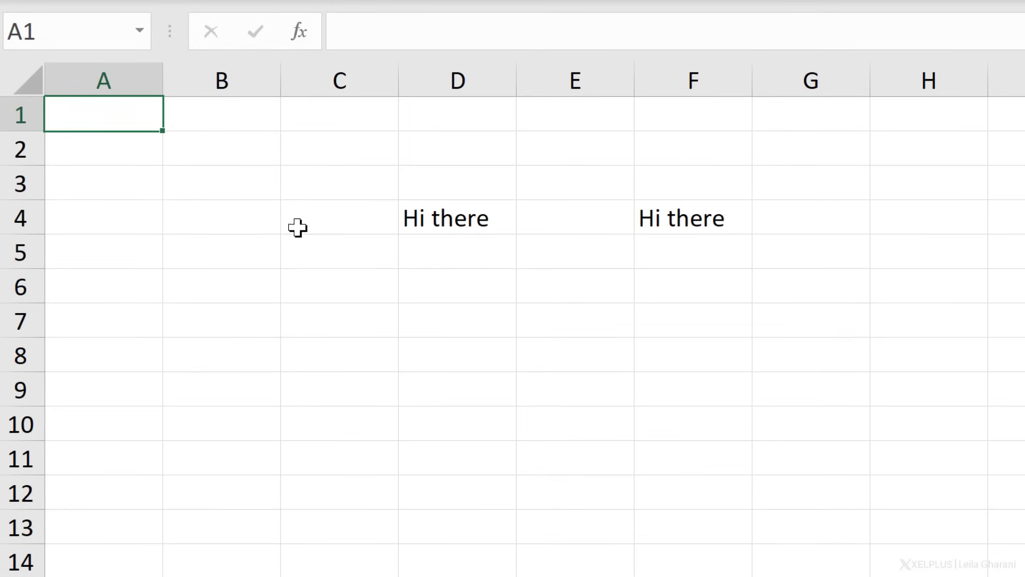
Select rows 3 through 7, then columns D and E, via their headers
drag(25, 180, 18, 317)
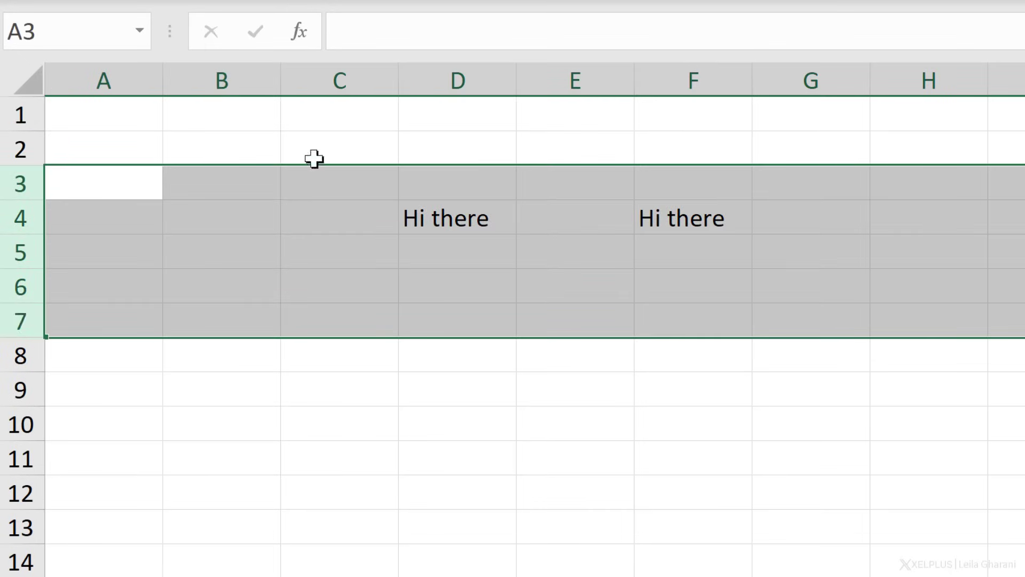
drag(457, 78, 567, 78)
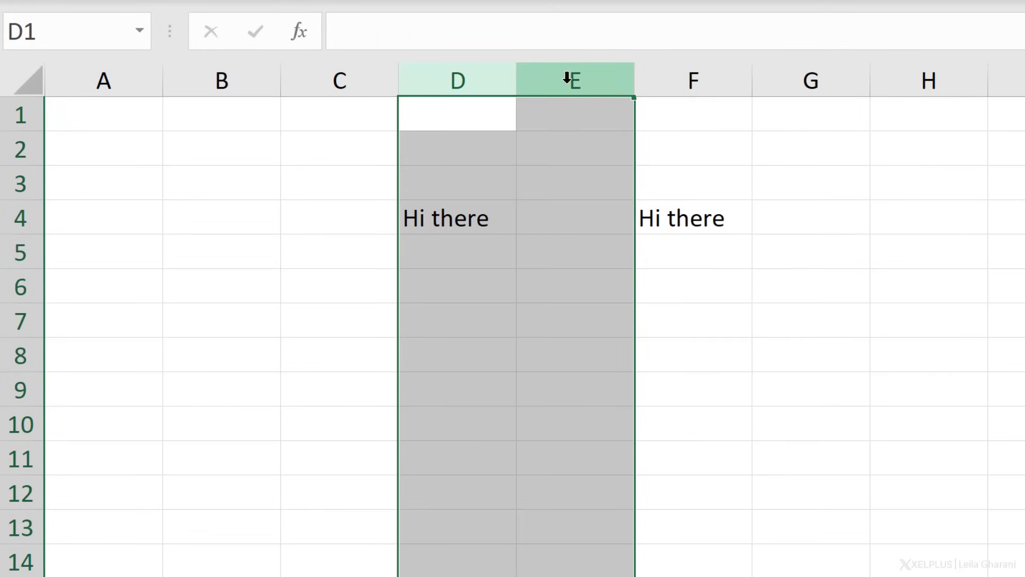
drag(464, 69, 572, 85)
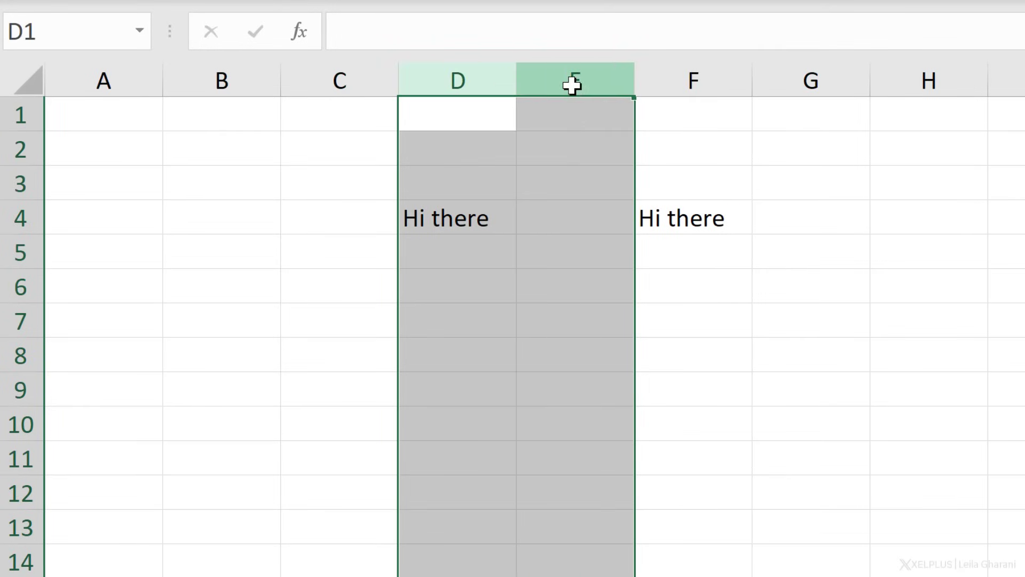
Select the entire columns E through G starting from cell E3
click(581, 193)
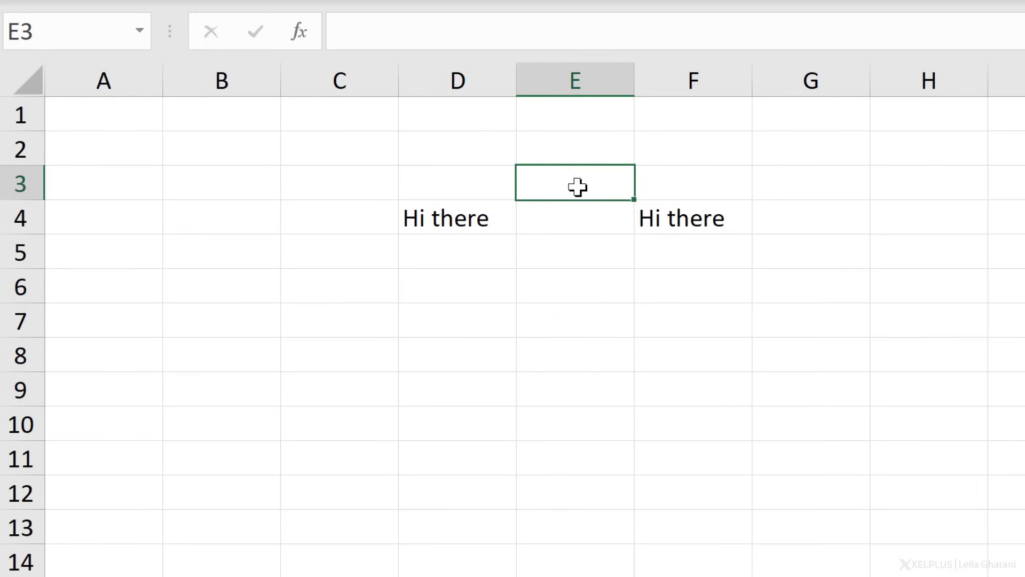
key(ctrl+space)
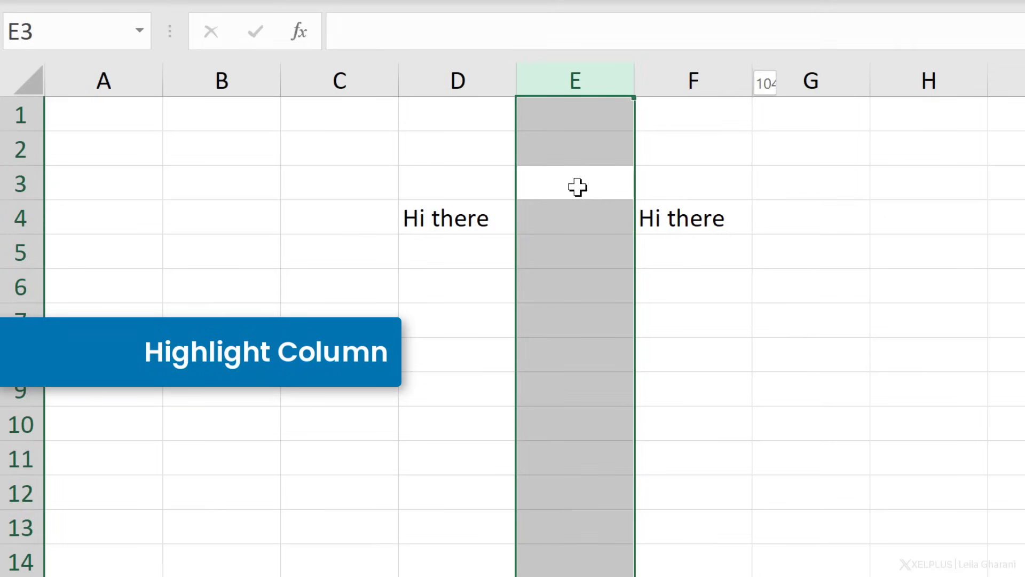
key(shift+Right)
key(shift+Right)
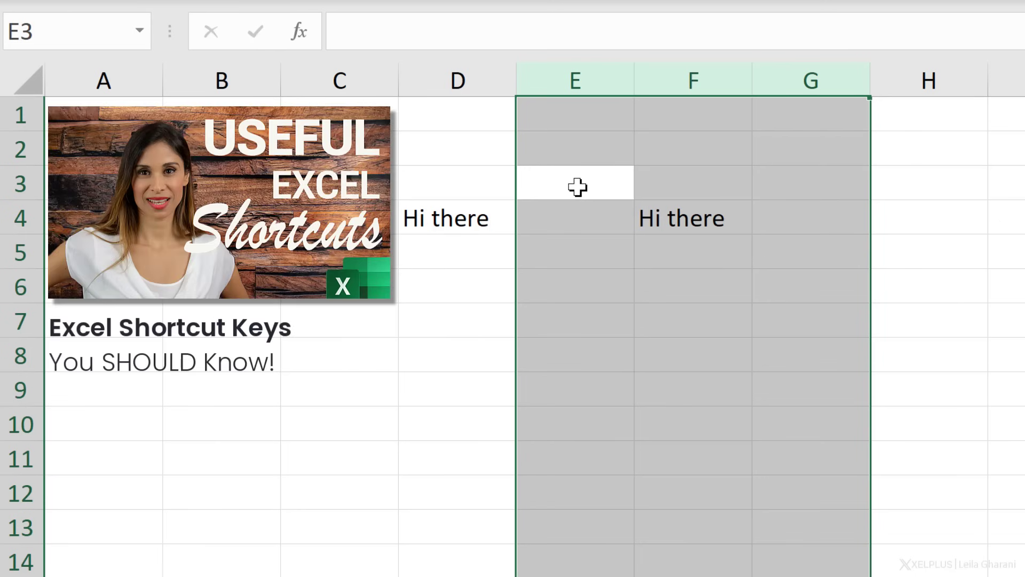
right_click(573, 140)
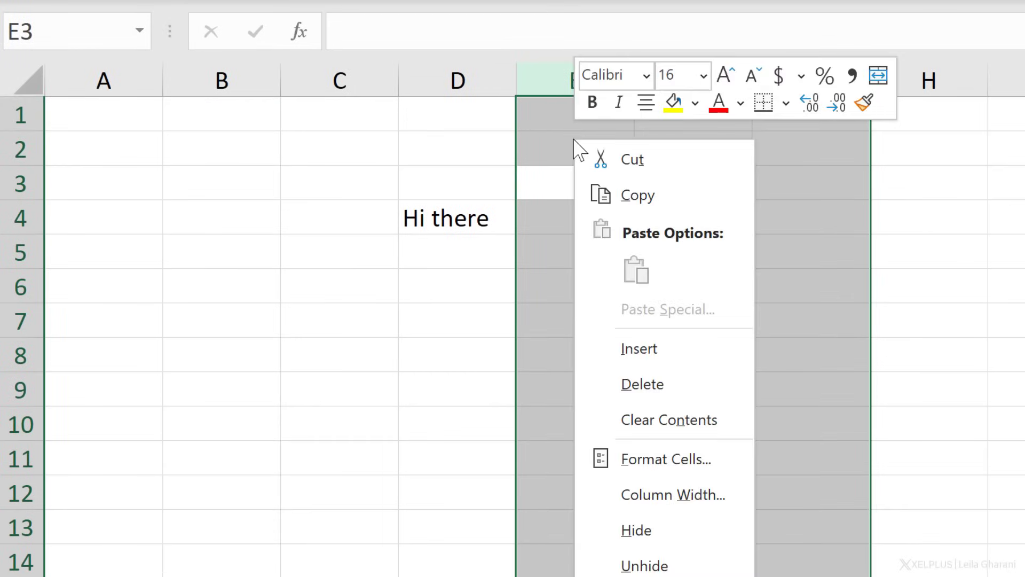
click(687, 353)
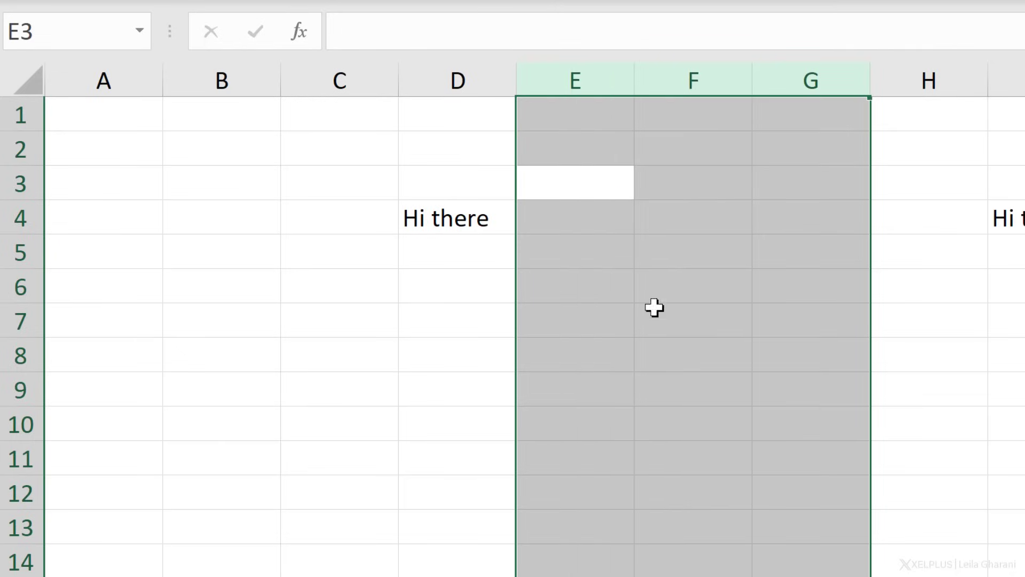
right_click(654, 208)
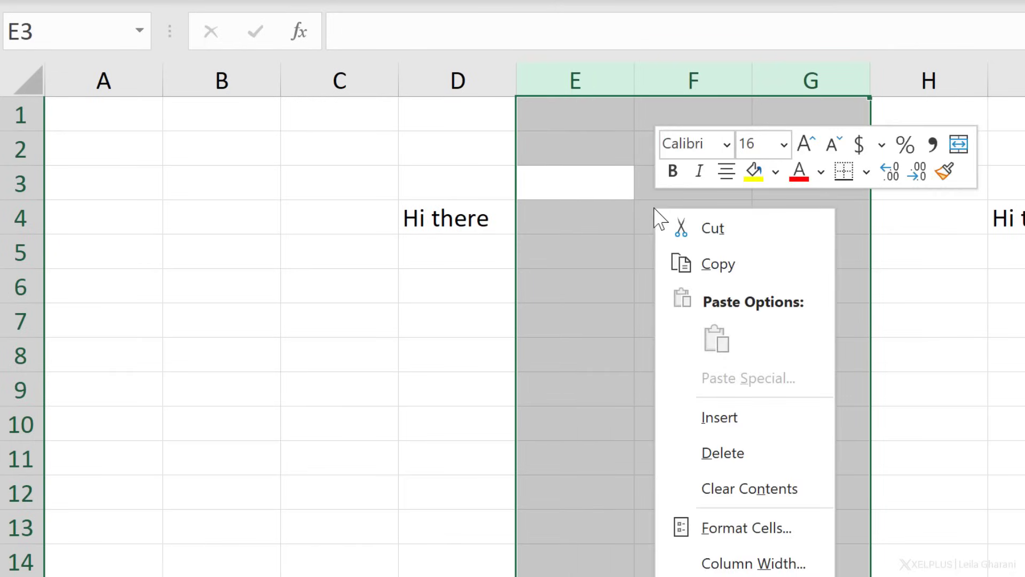
click(739, 452)
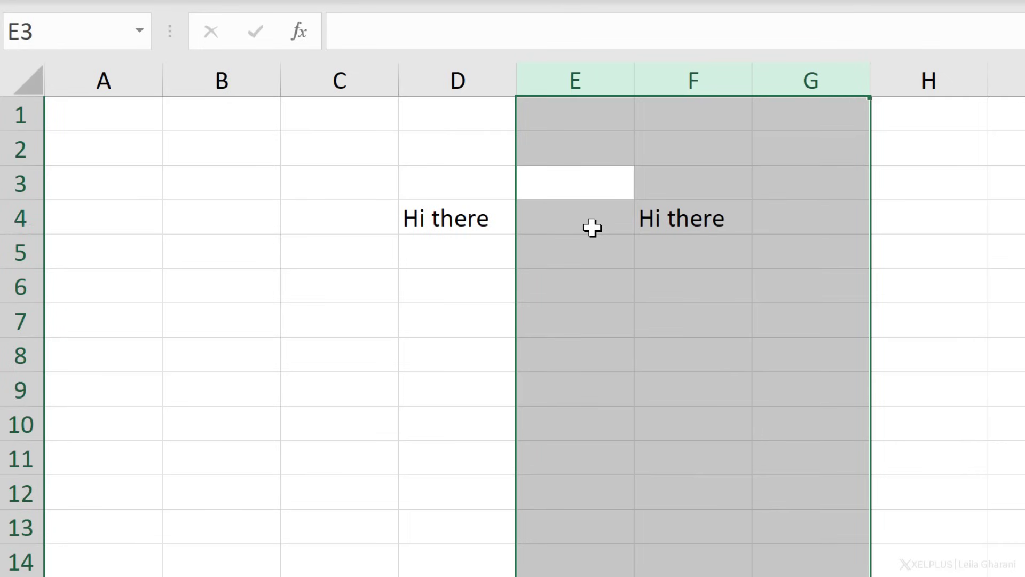
key(ctrl+plus)
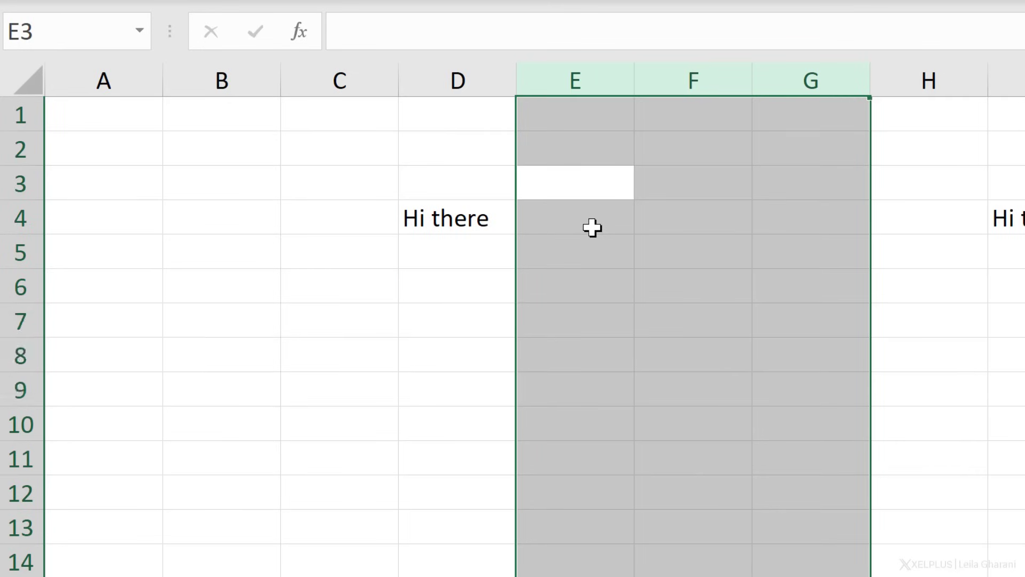
key(ctrl+minus)
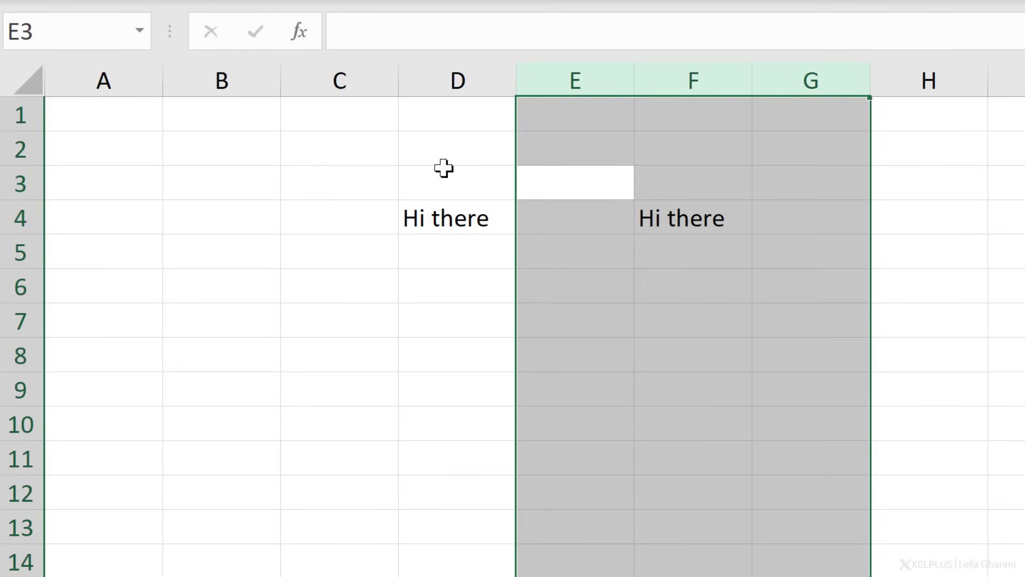
click(450, 151)
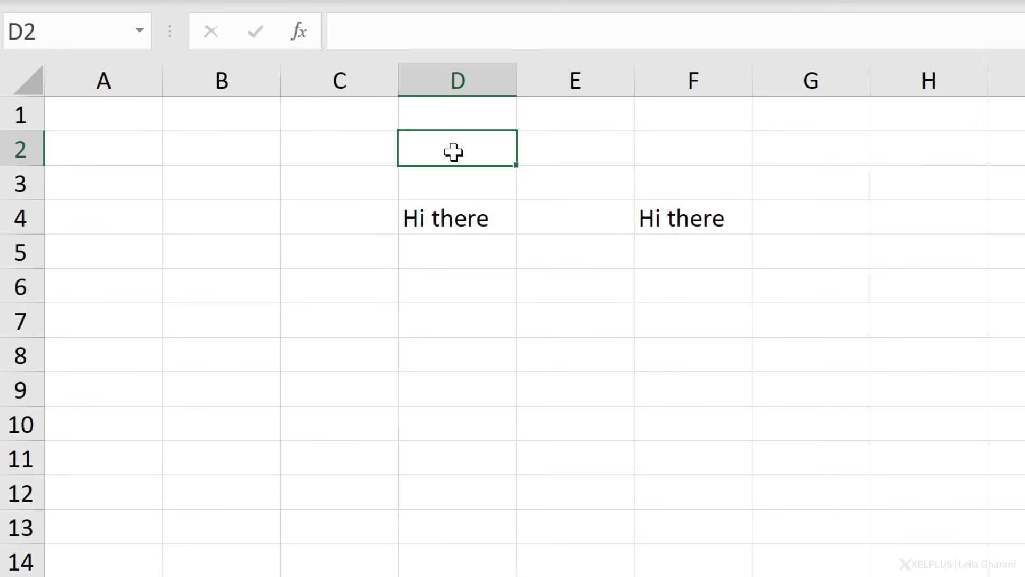
key(Left)
key(Left)
key(Left)
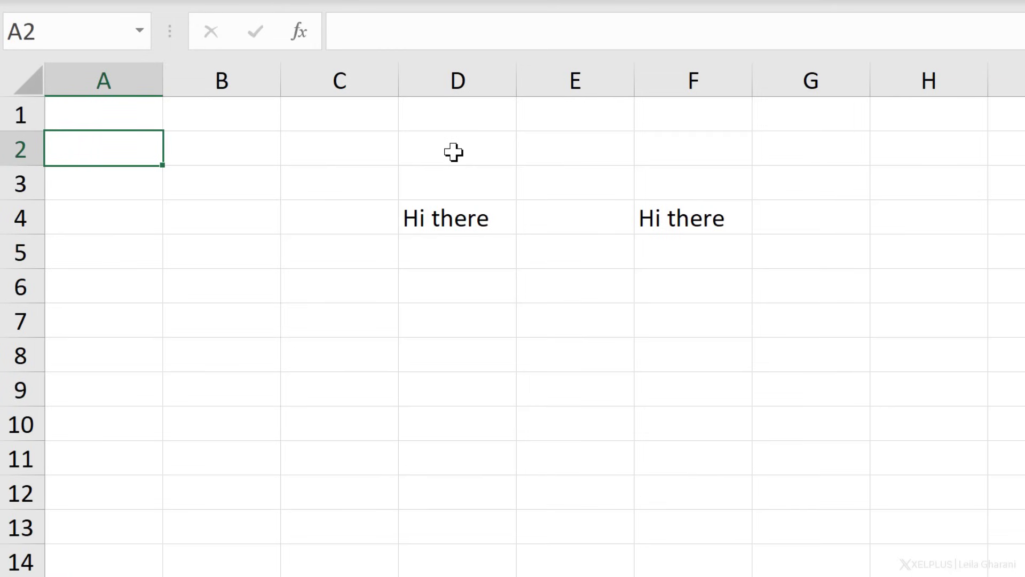
key(ctrl+Down)
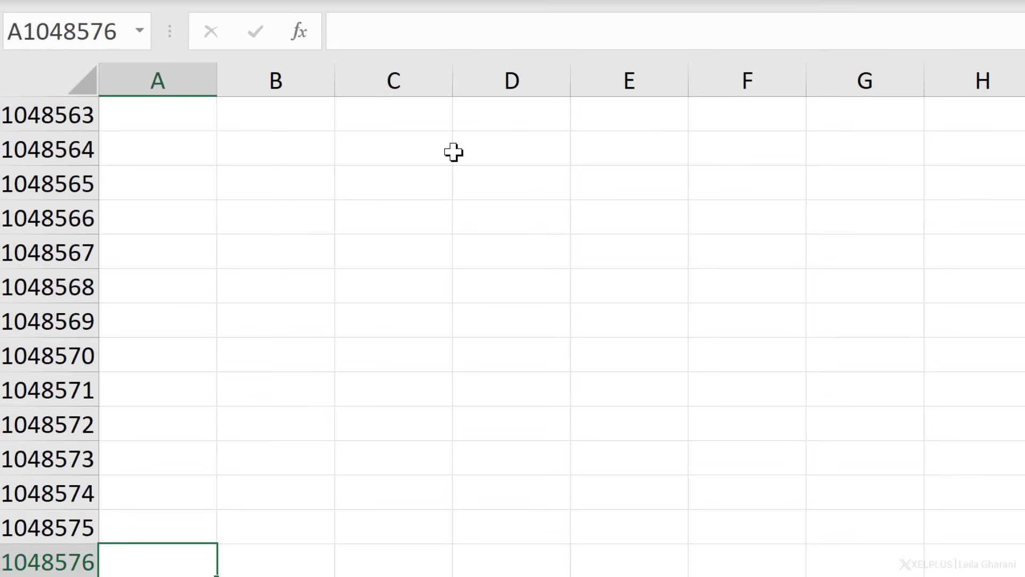
key(ctrl+Right)
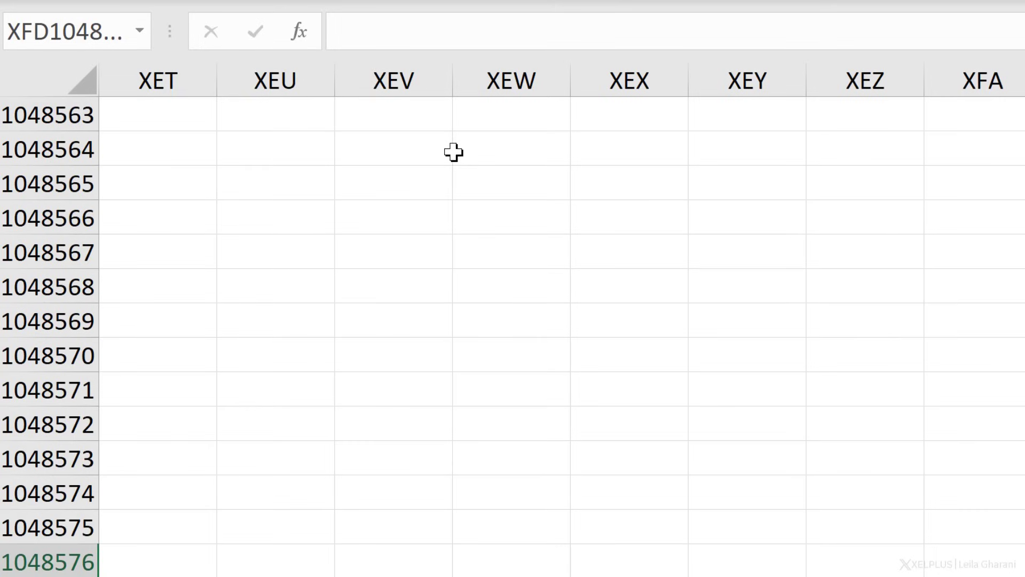
key(ctrl+Home)
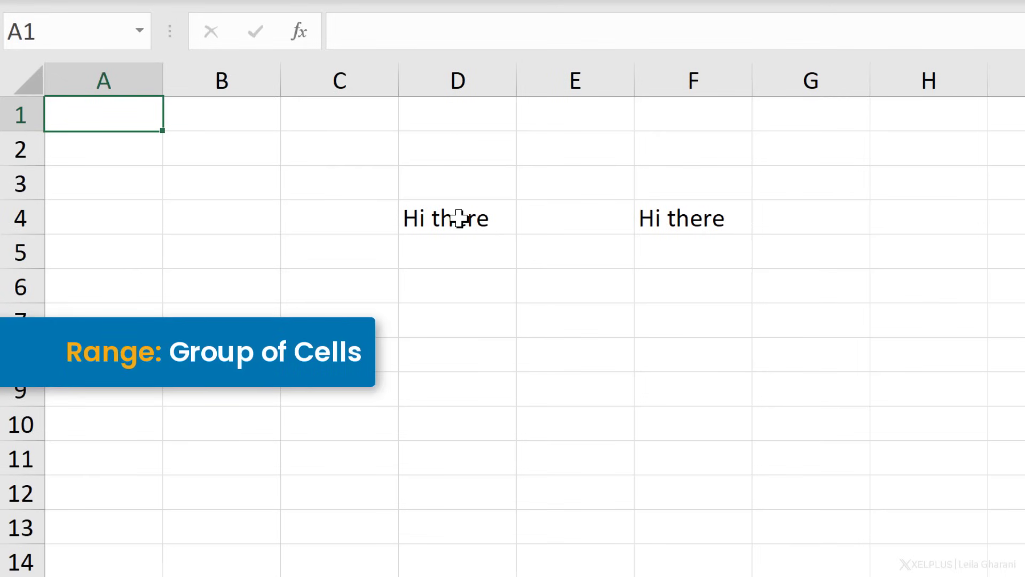
Select the range D4:F7, first by dragging, then with Shift+arrow keys
drag(460, 218, 695, 374)
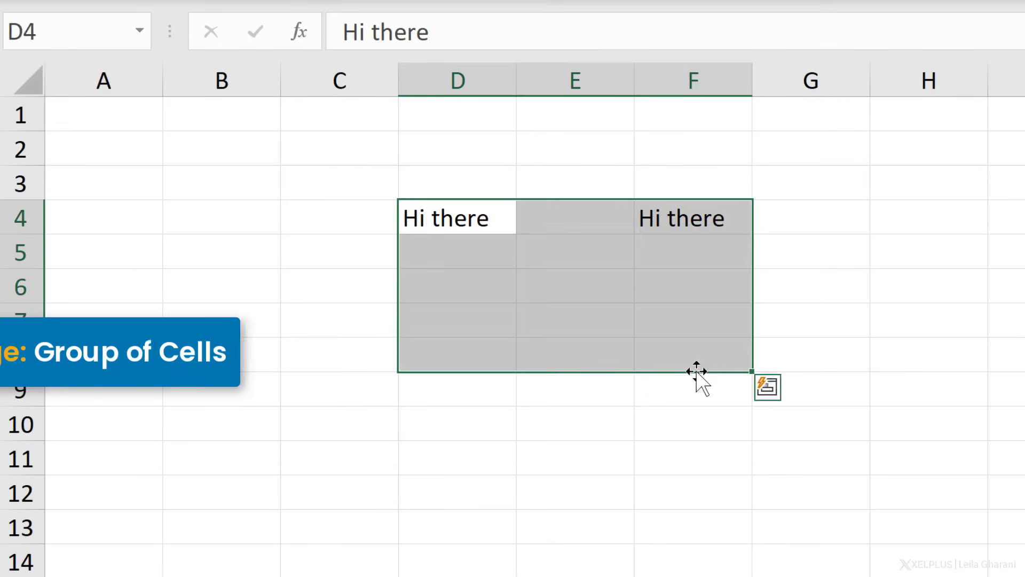
click(468, 213)
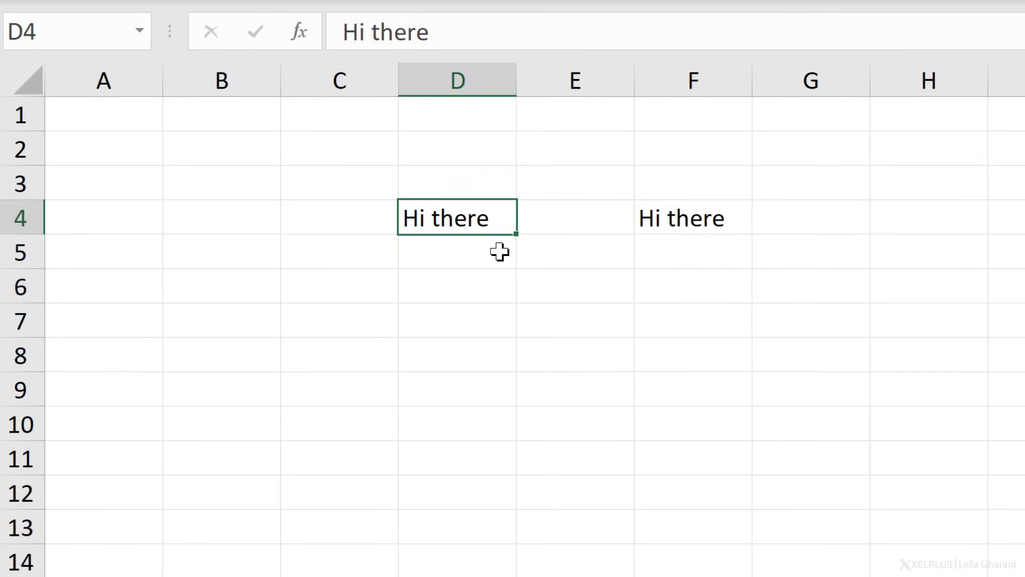
key(shift+Down)
key(shift+Down)
key(shift+Down)
key(shift+Right)
key(shift+Right)
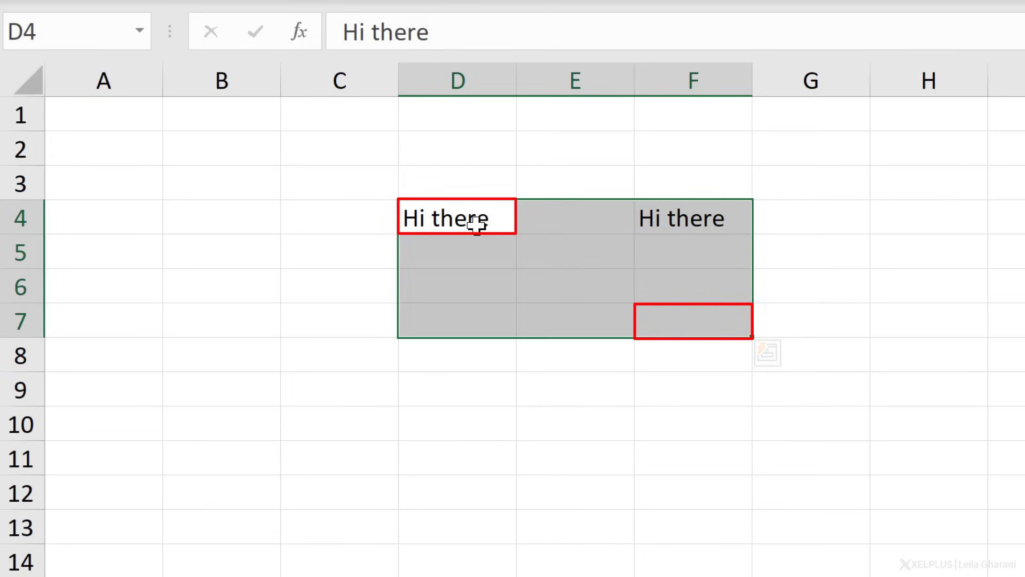
Type the label 'D4:F7' into cell H6
click(872, 293)
double_click(928, 298)
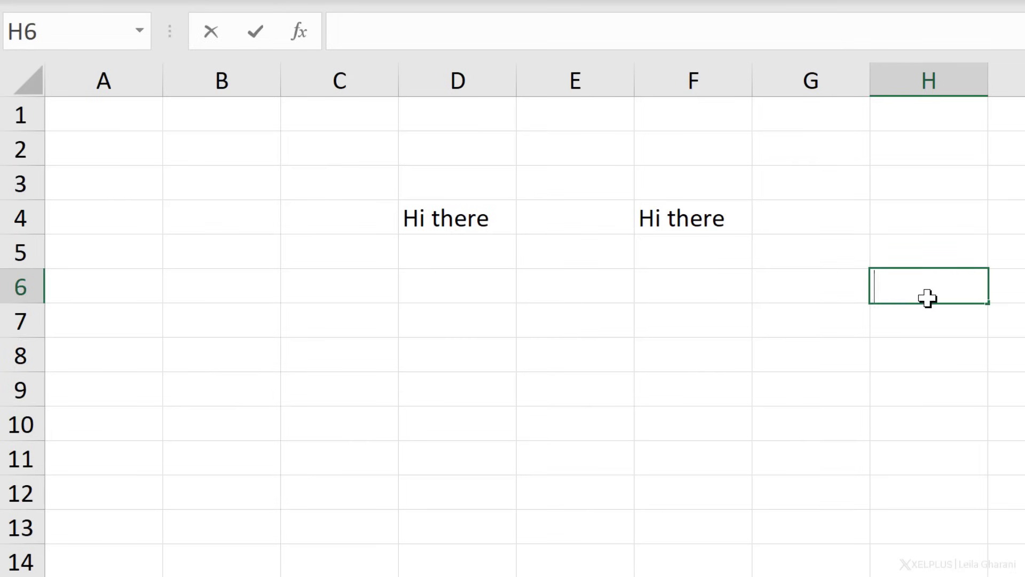
text(D4)
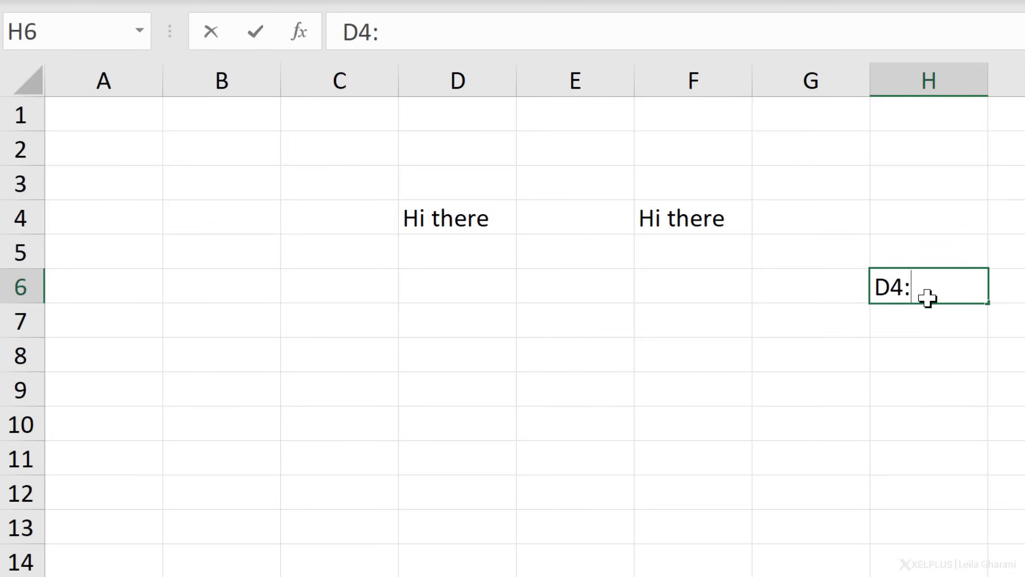
text(:F7)
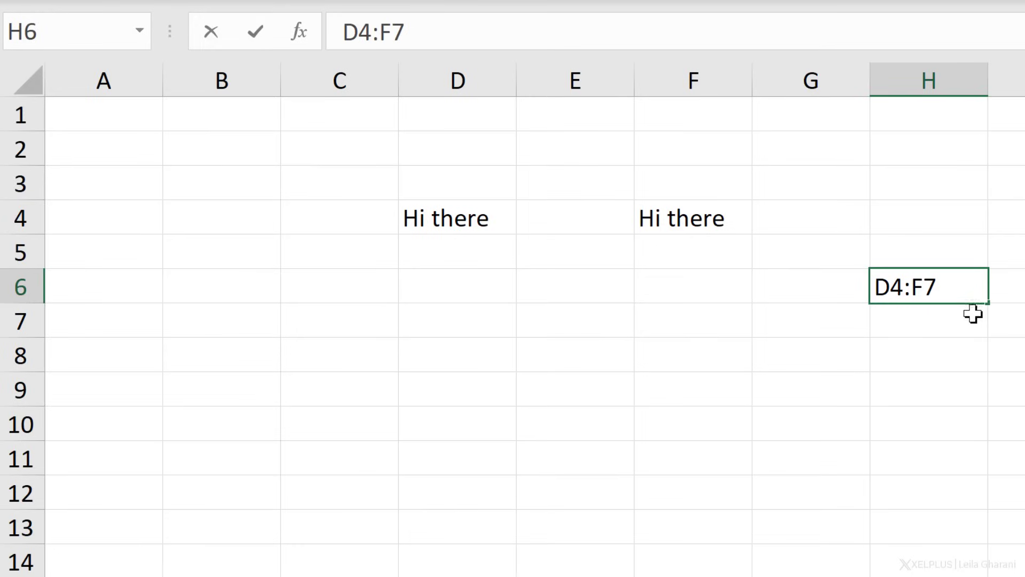
key(Return)
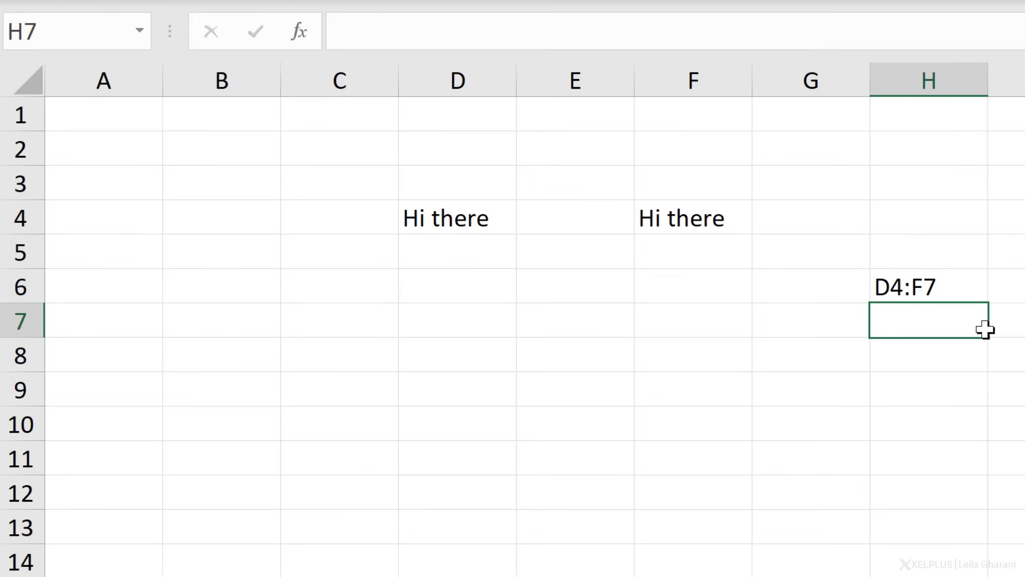
key(Up)
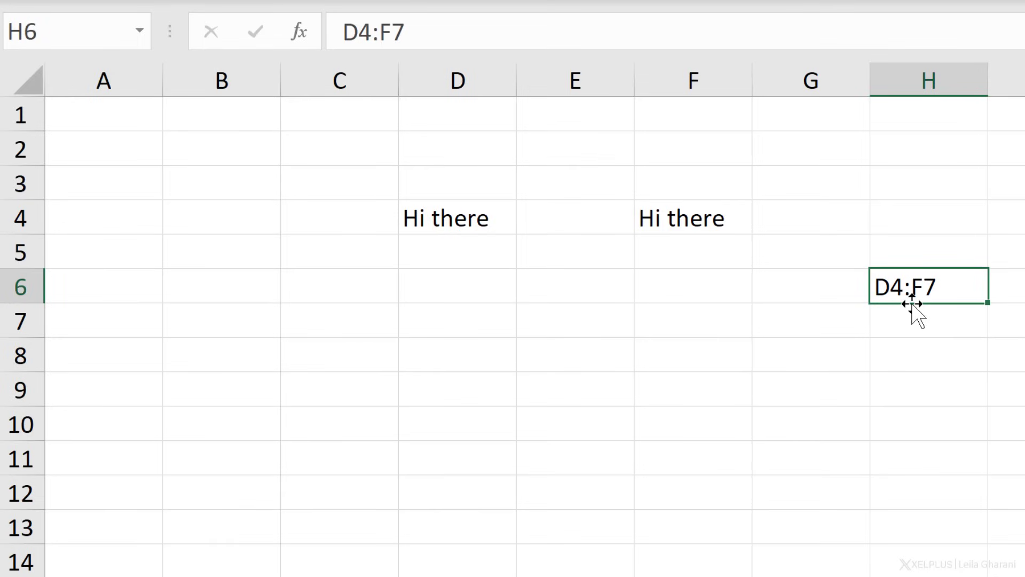
click(475, 217)
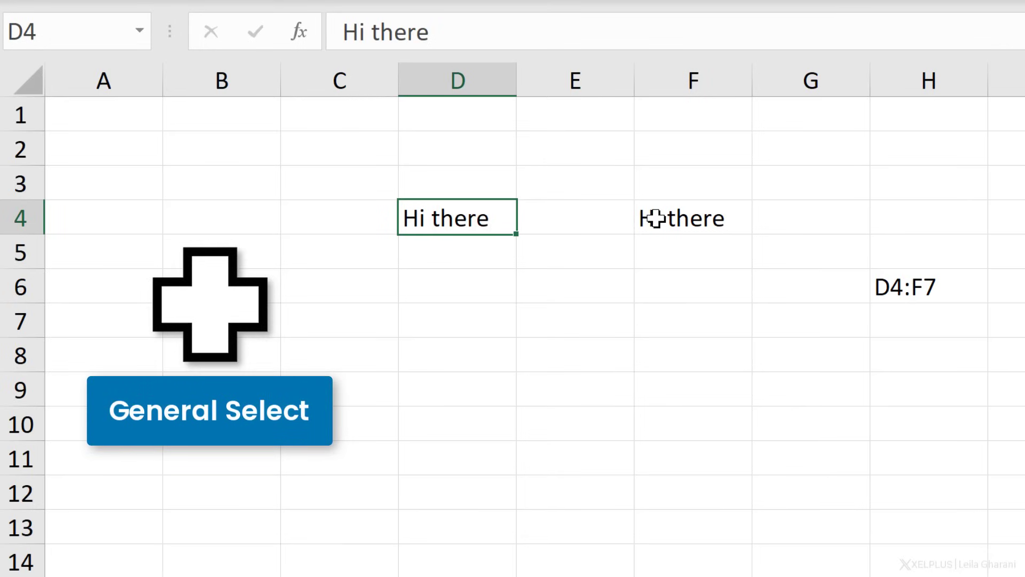
click(668, 208)
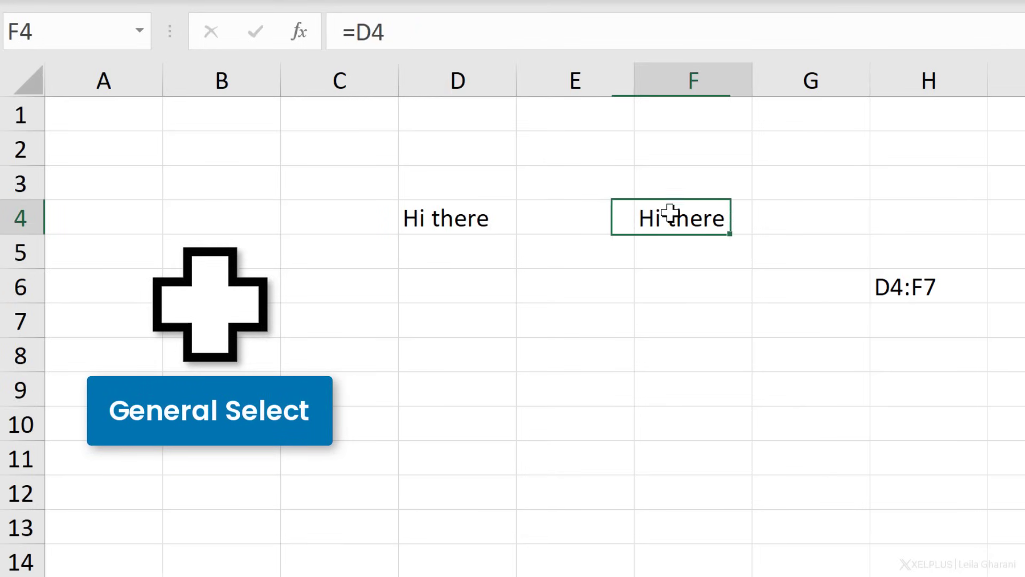
click(414, 181)
click(350, 192)
click(327, 218)
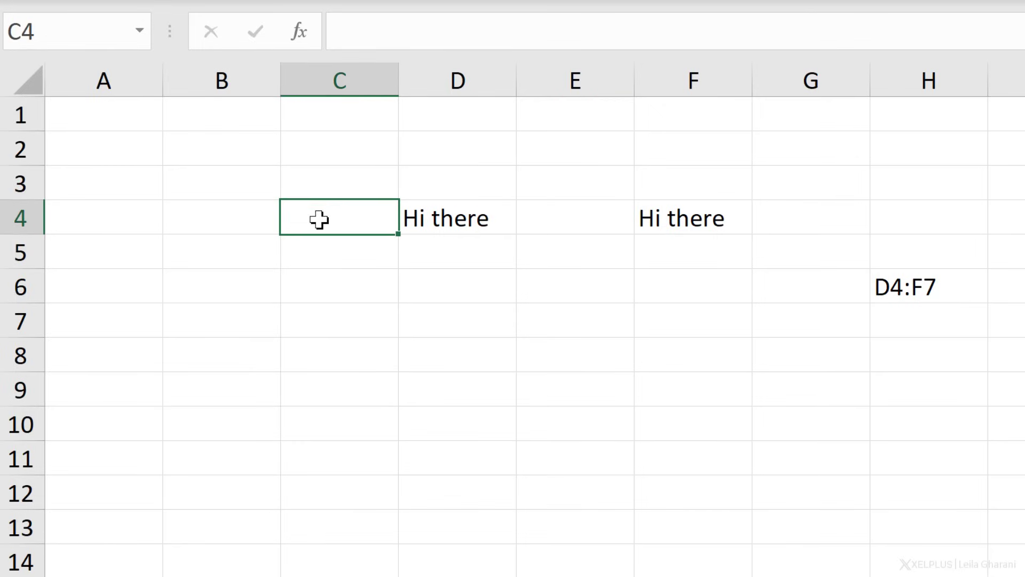
drag(320, 217, 556, 362)
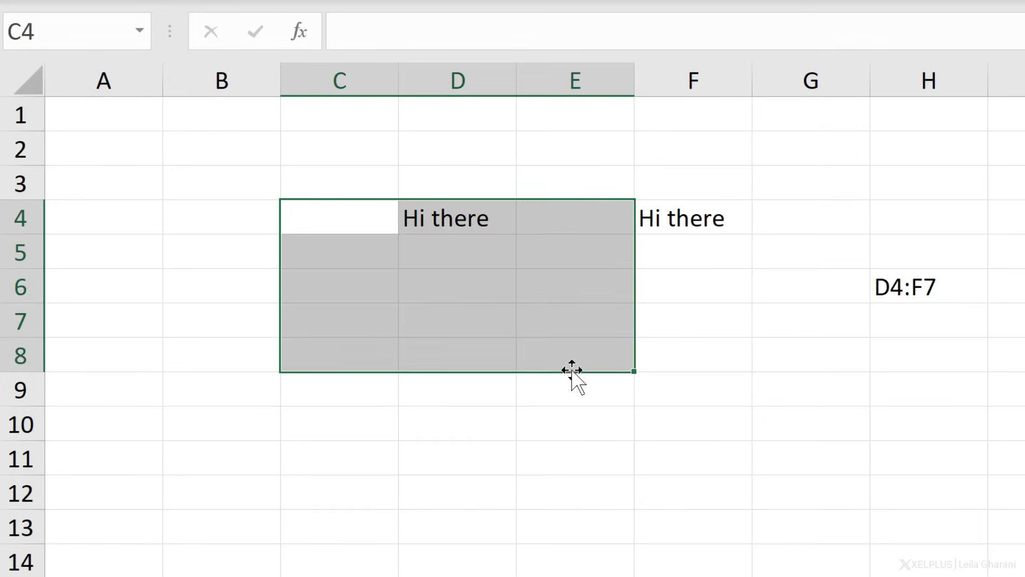
click(442, 211)
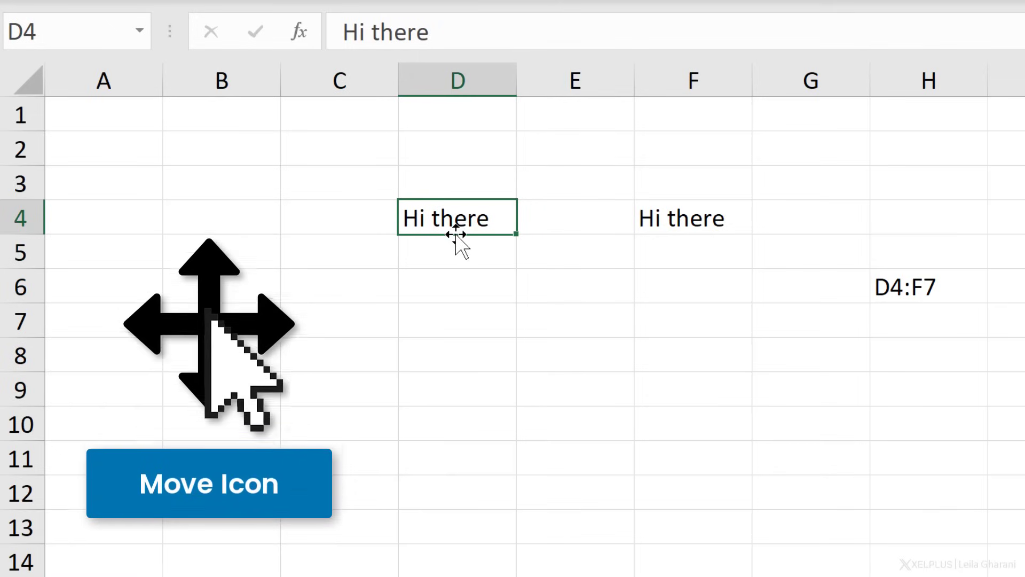
drag(455, 235, 452, 330)
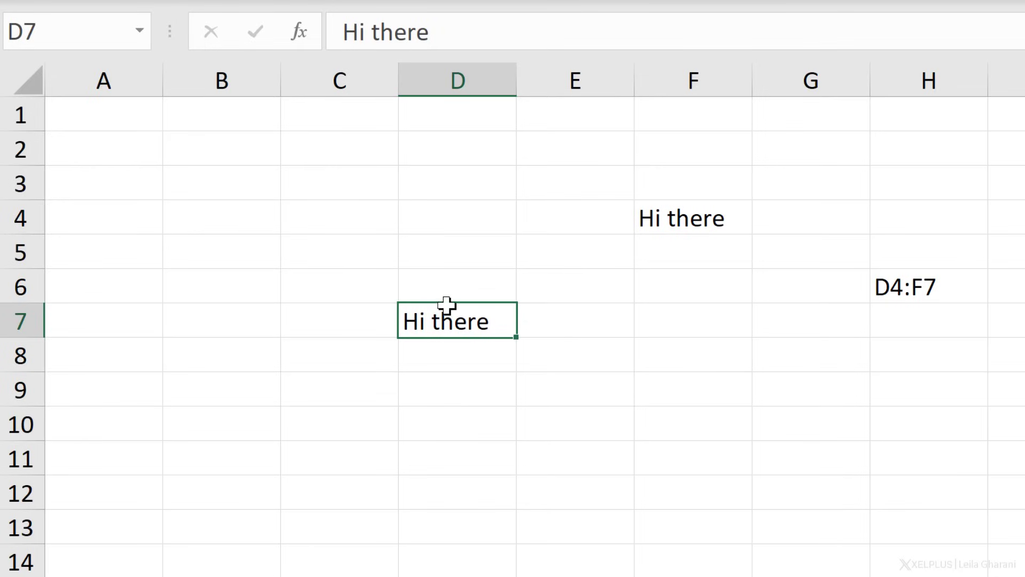
drag(446, 303, 448, 219)
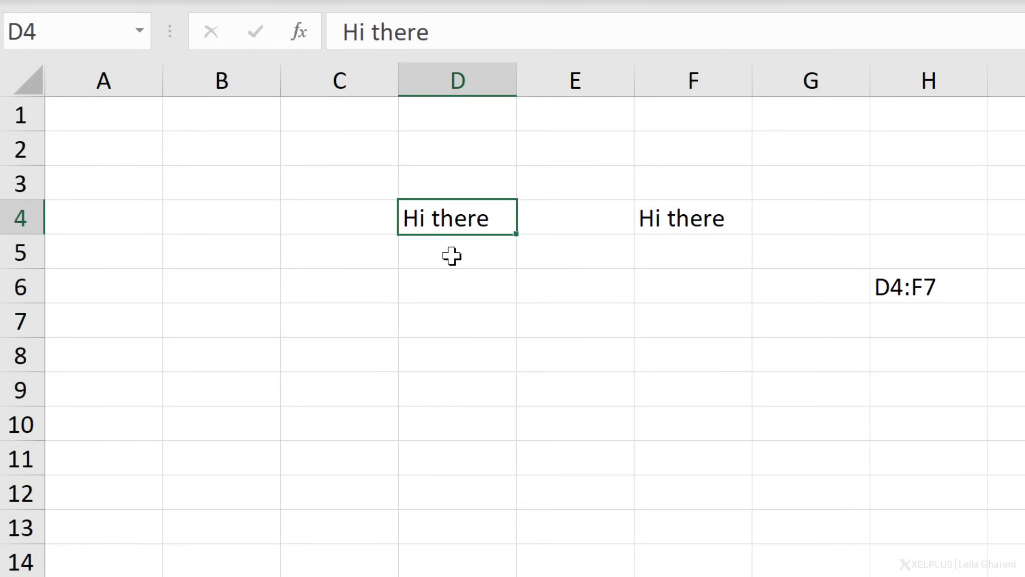
key(ctrl+x)
click(354, 223)
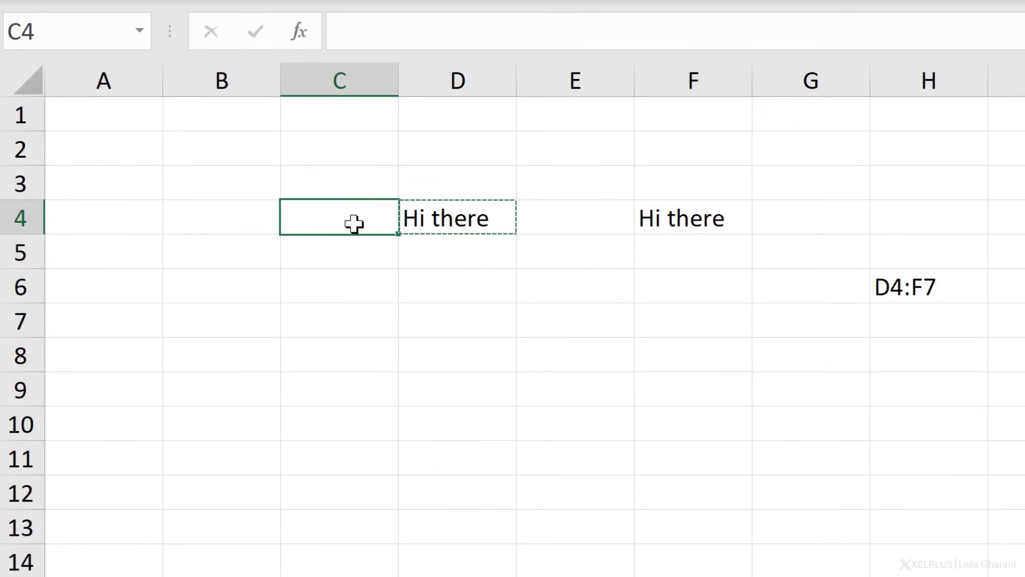
key(ctrl+v)
drag(366, 236, 458, 221)
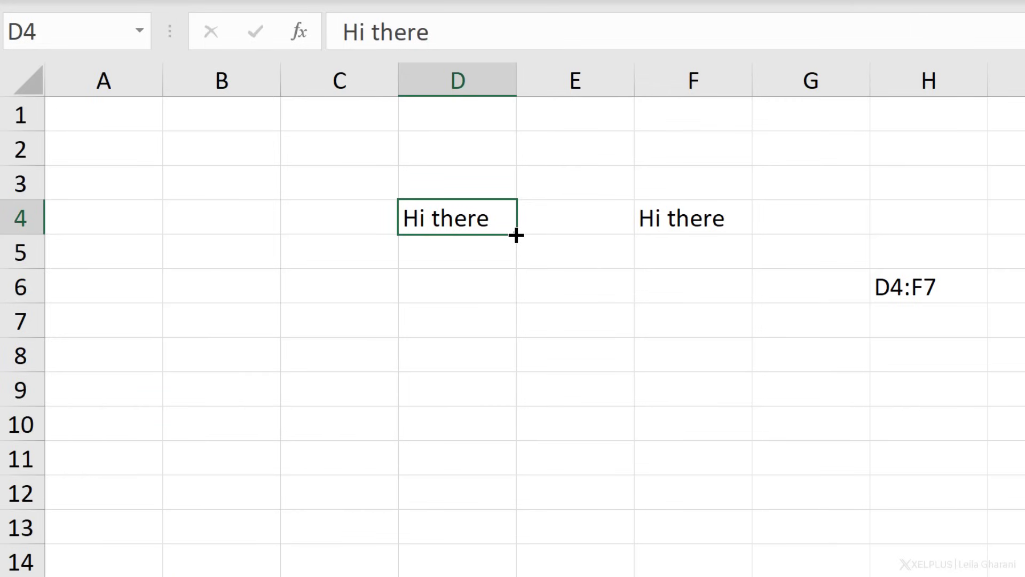
Fill 'Hi there' from D4 down into D5 and D6 and check the cells
drag(513, 251, 515, 303)
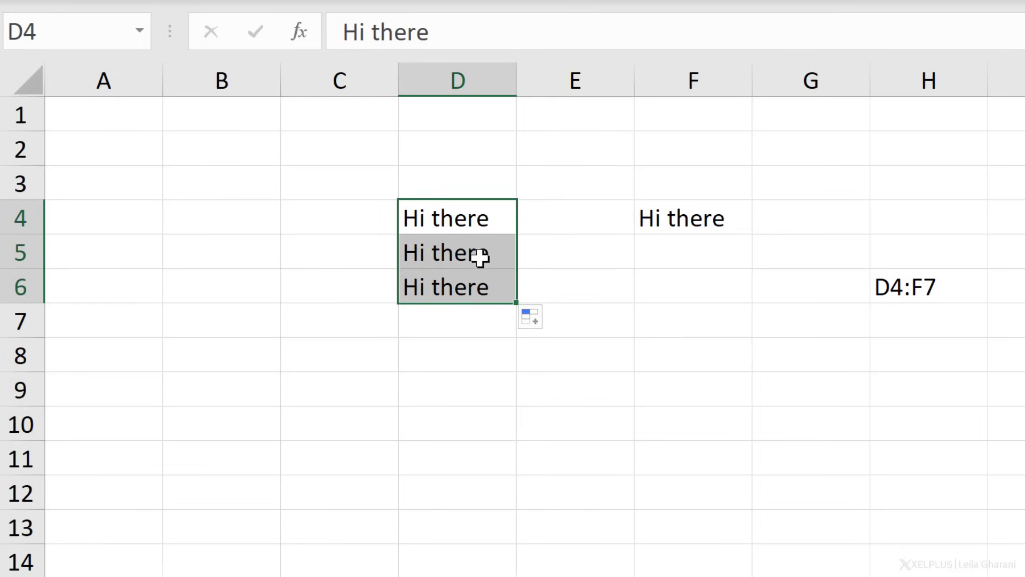
click(467, 226)
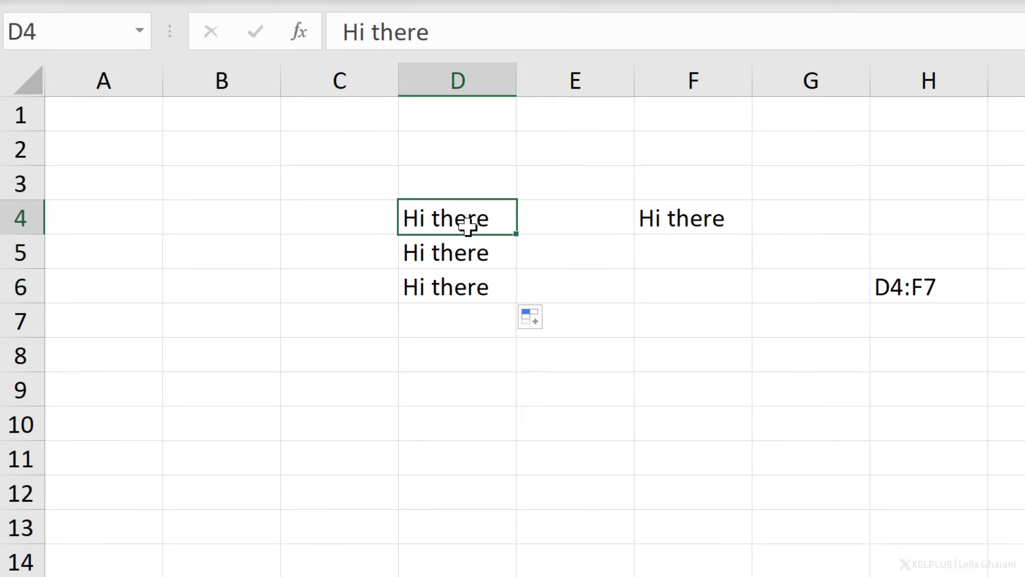
click(460, 253)
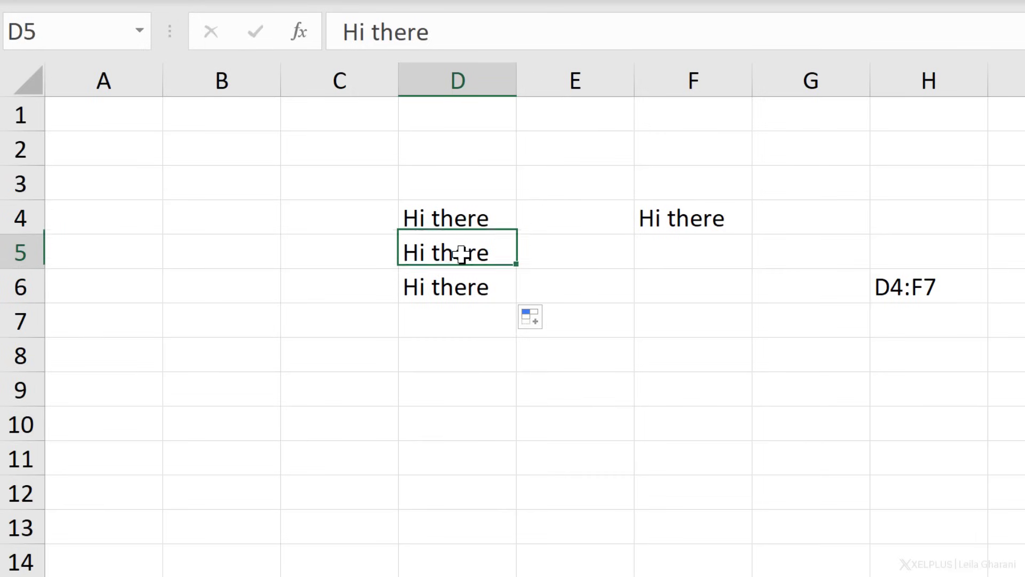
click(460, 286)
click(457, 231)
Copy F4's =D4 formula down to F6, giving =D5 and =D6
click(657, 220)
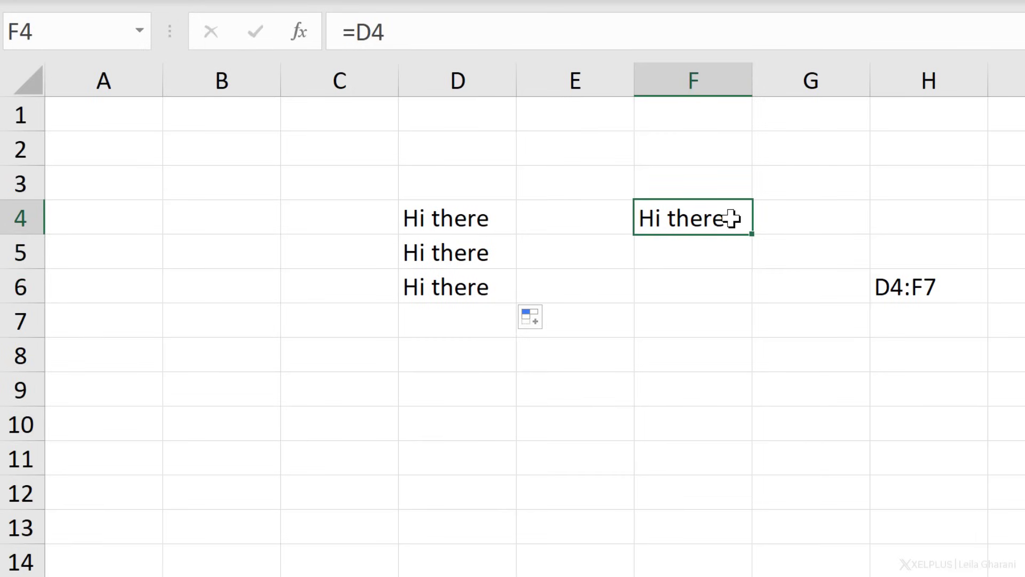
drag(748, 234, 738, 292)
click(693, 255)
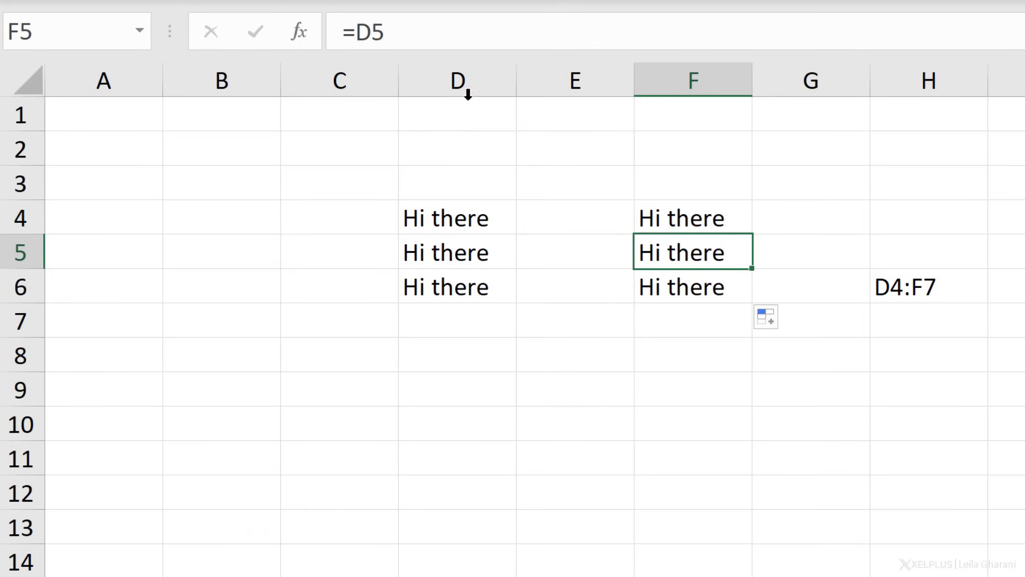
click(666, 290)
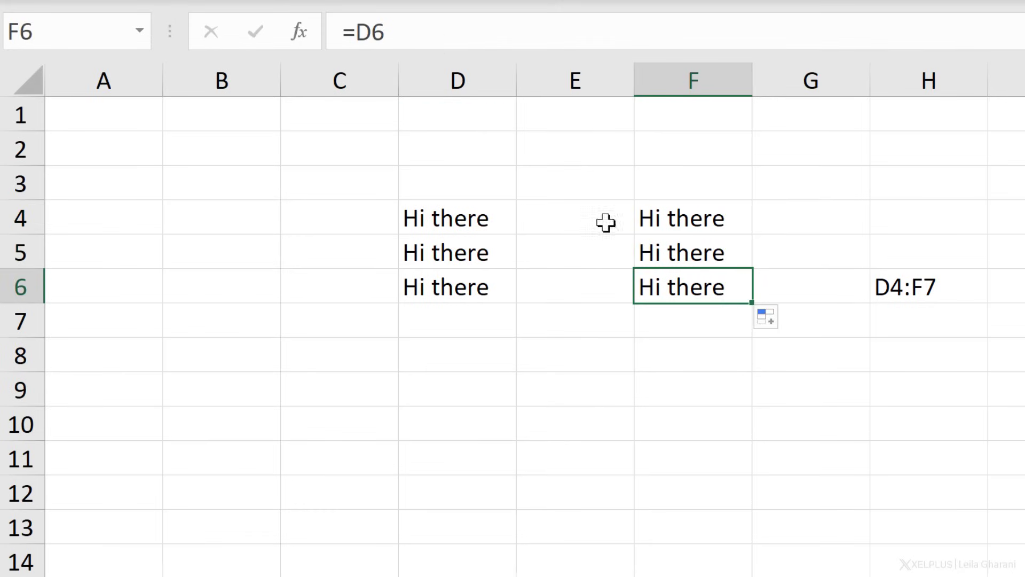
click(457, 292)
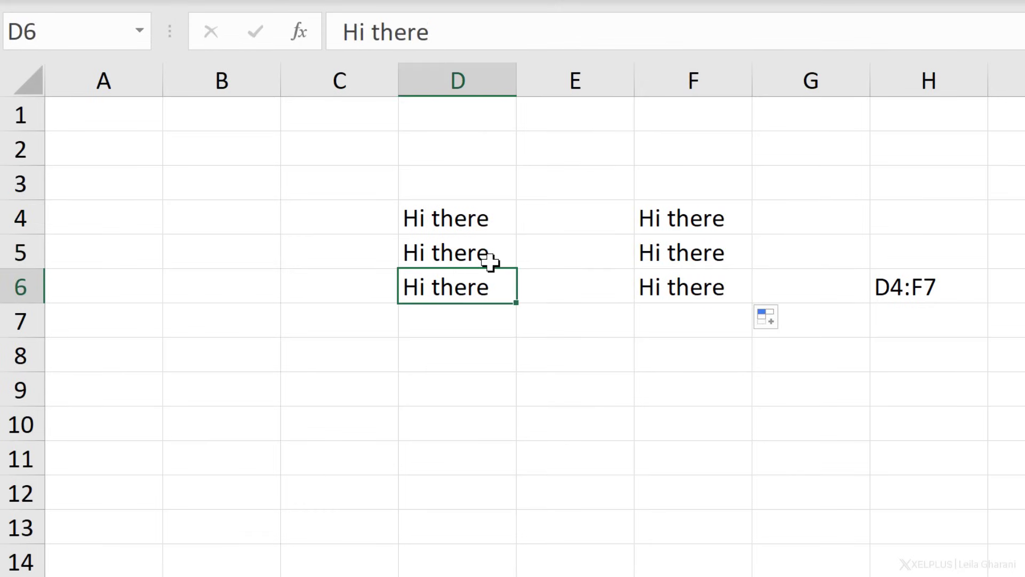
Enter 'Subscribe if you're learning something new' in cell D2
click(465, 162)
text(Subscribe if you're learning something new)
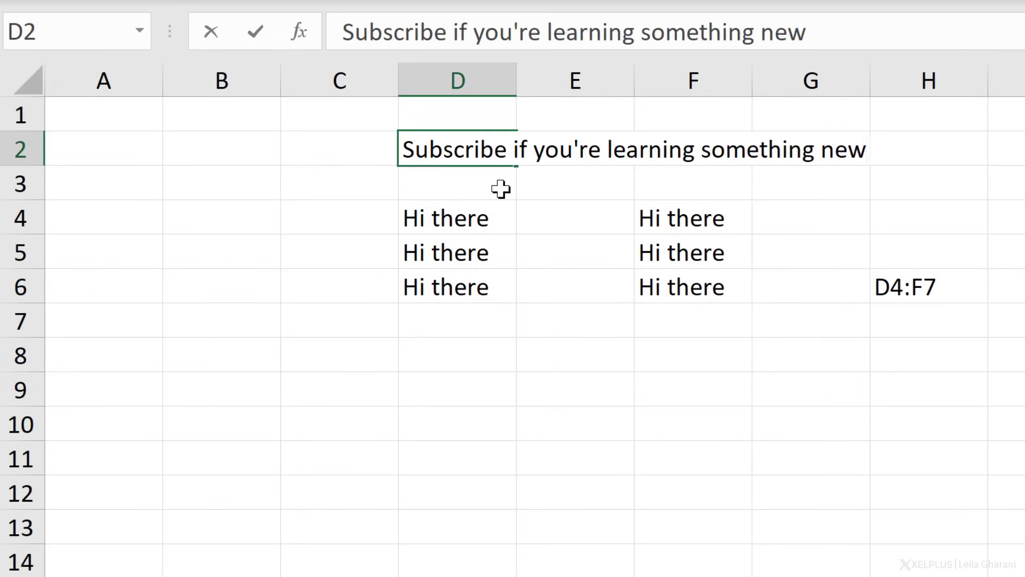
key(Return)
key(Up)
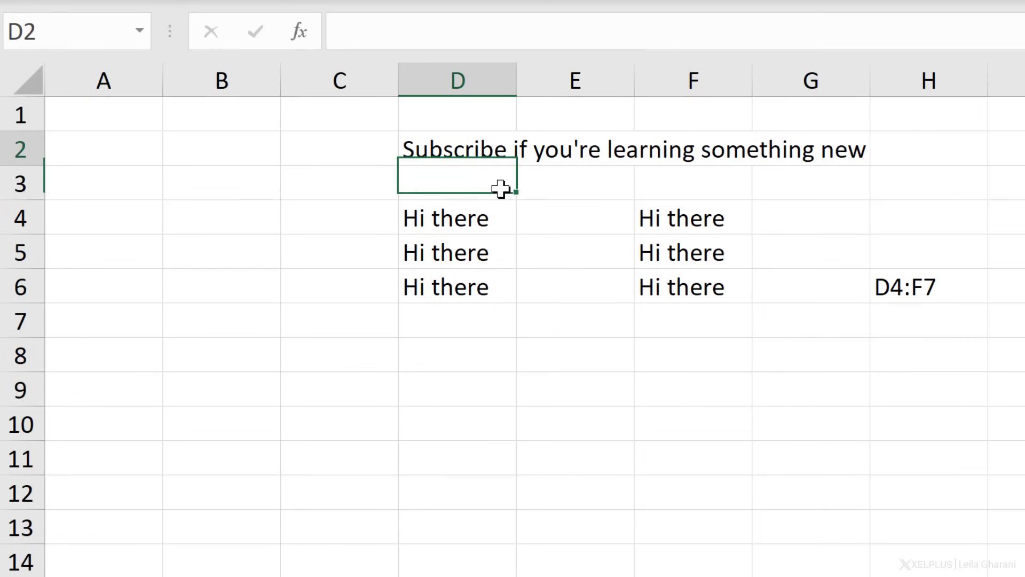
Step through E2, F2 and G2 to show the sentence lives only in D2
key(Right)
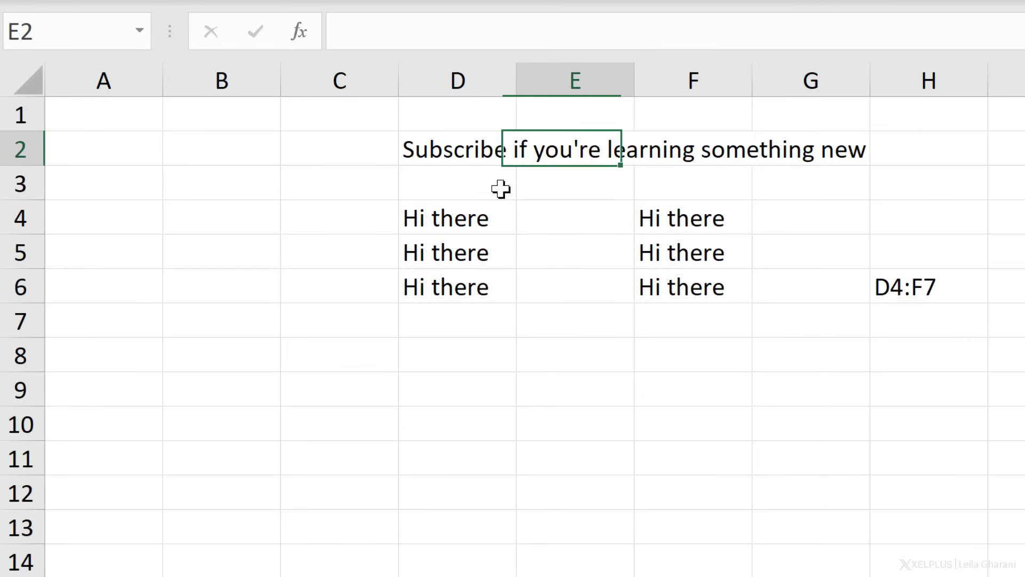
key(Left)
key(Left)
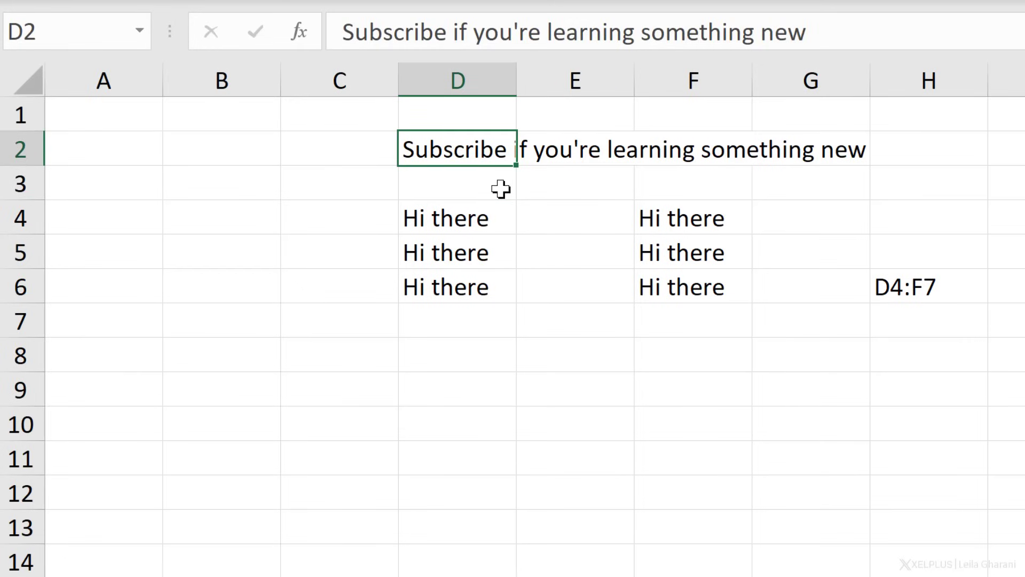
key(Right)
key(Right)
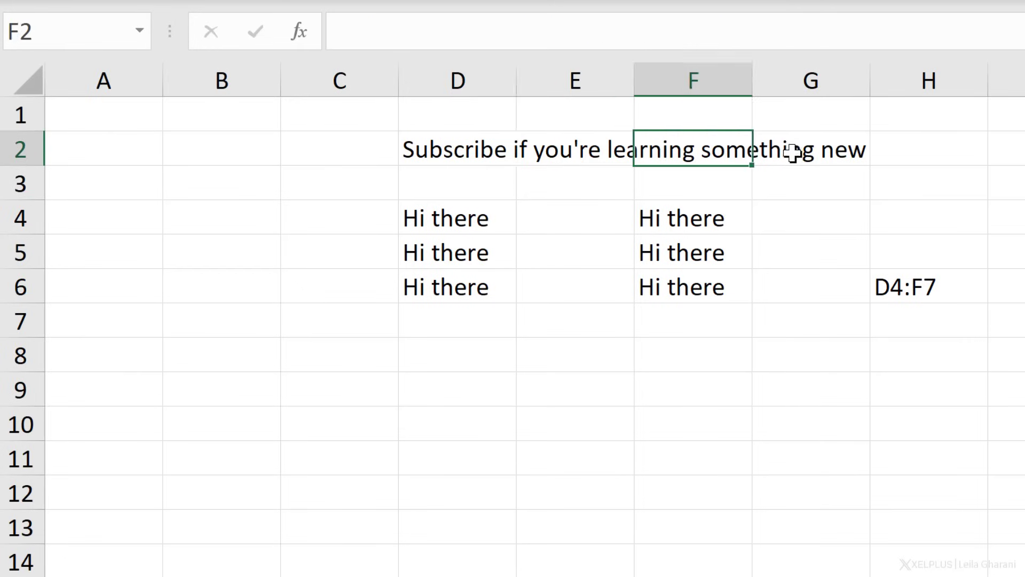
key(Right)
click(460, 148)
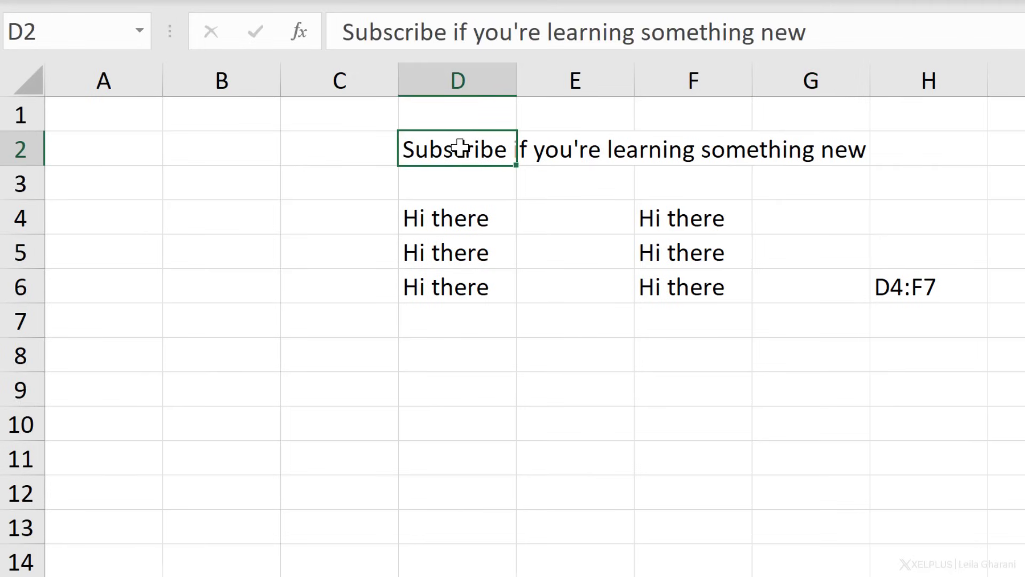
click(570, 147)
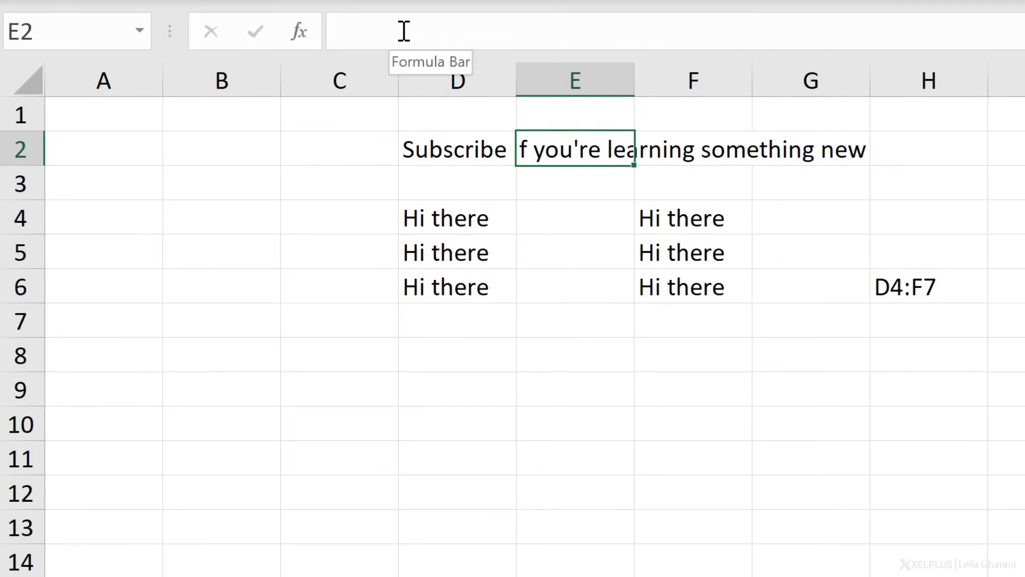
click(464, 147)
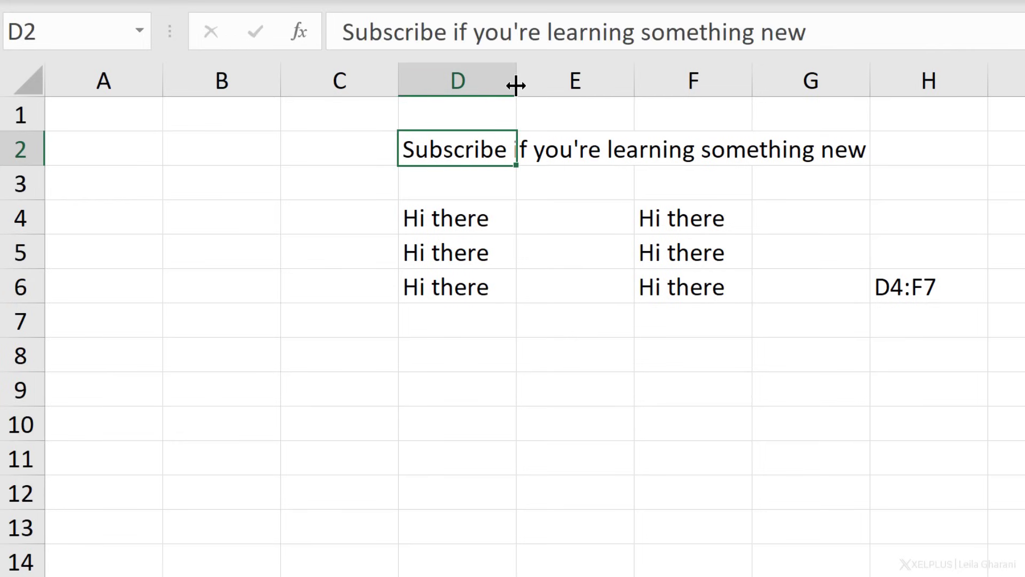
Widen column D, AutoFit it to the sentence, then narrow it to about 15.45
drag(516, 84, 629, 88)
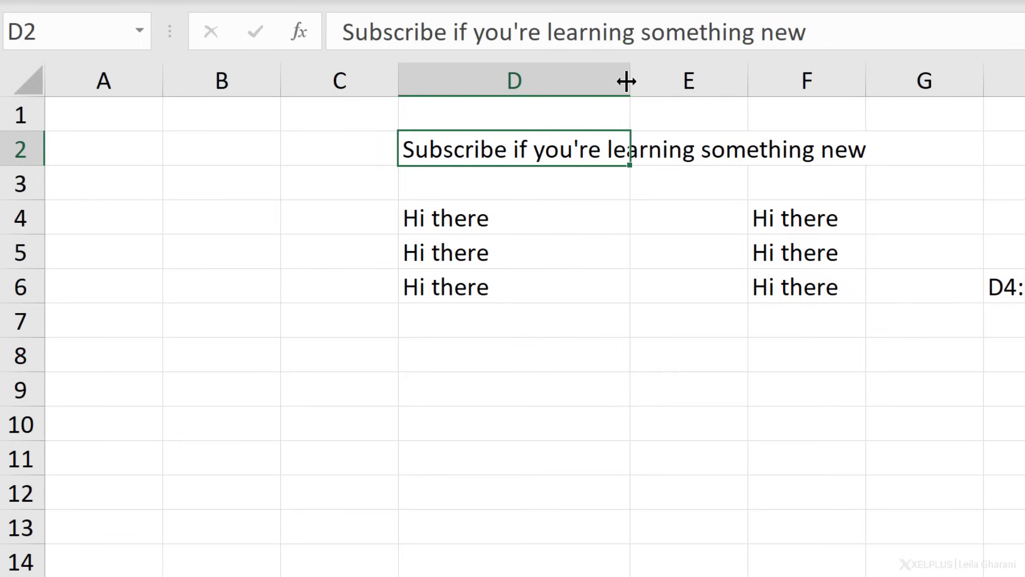
double_click(630, 89)
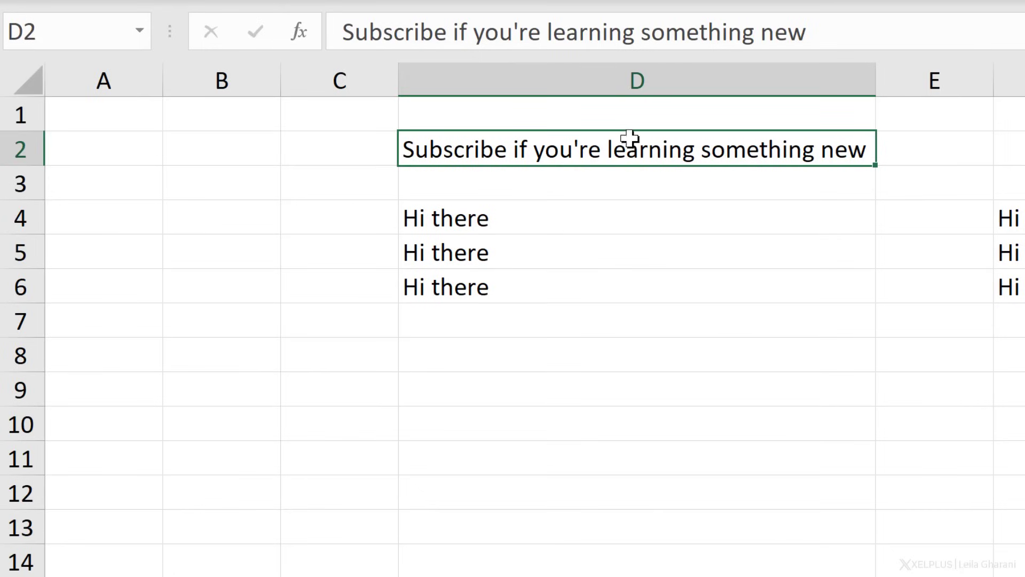
drag(876, 78, 620, 101)
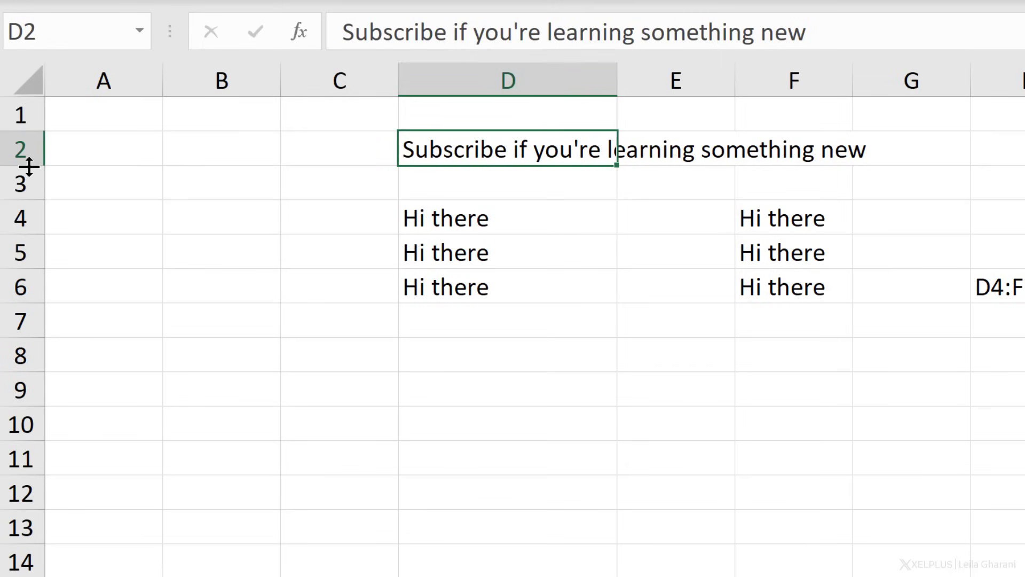
drag(28, 167, 21, 196)
drag(21, 199, 20, 199)
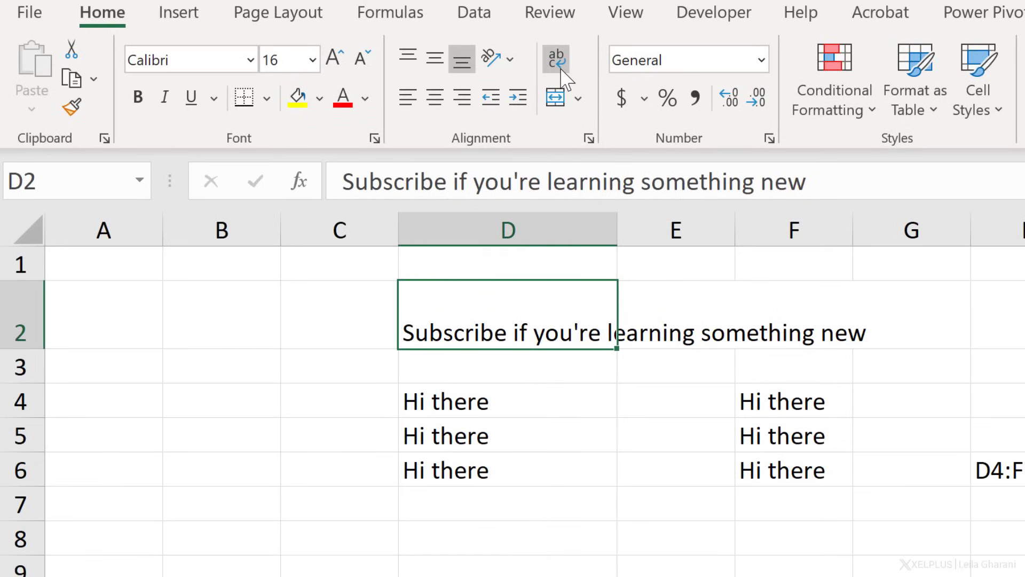
click(557, 59)
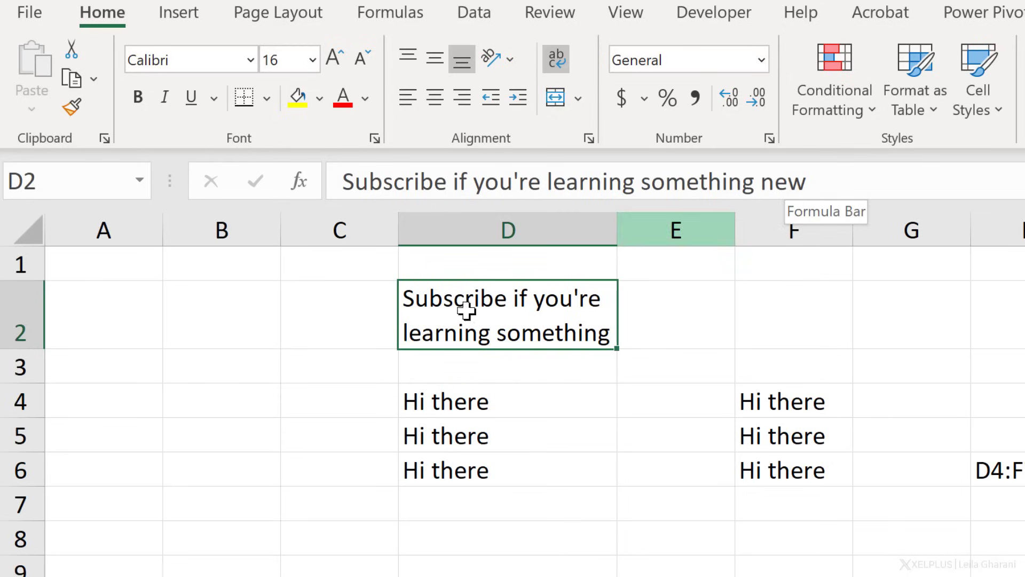
double_click(24, 349)
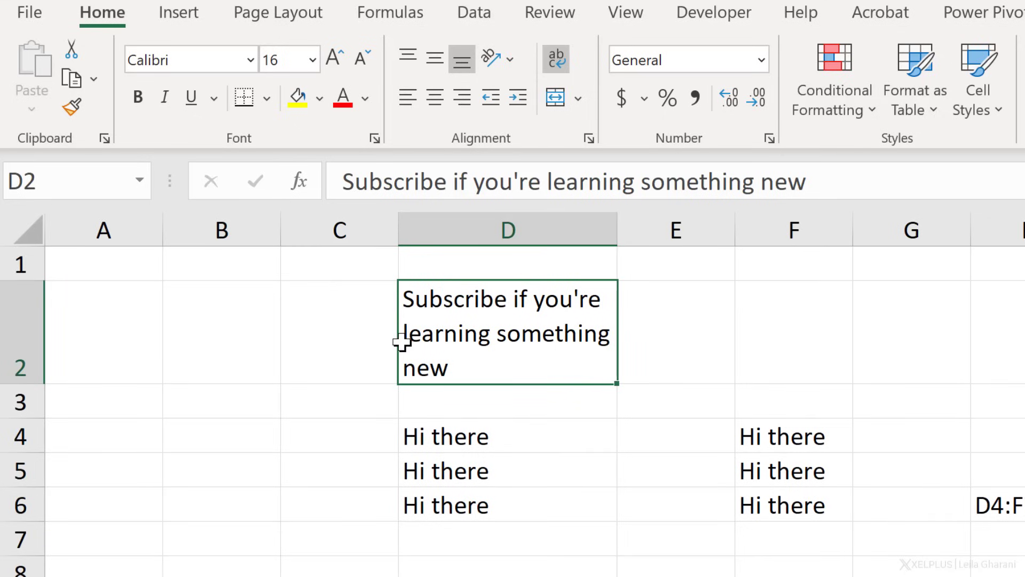
click(556, 63)
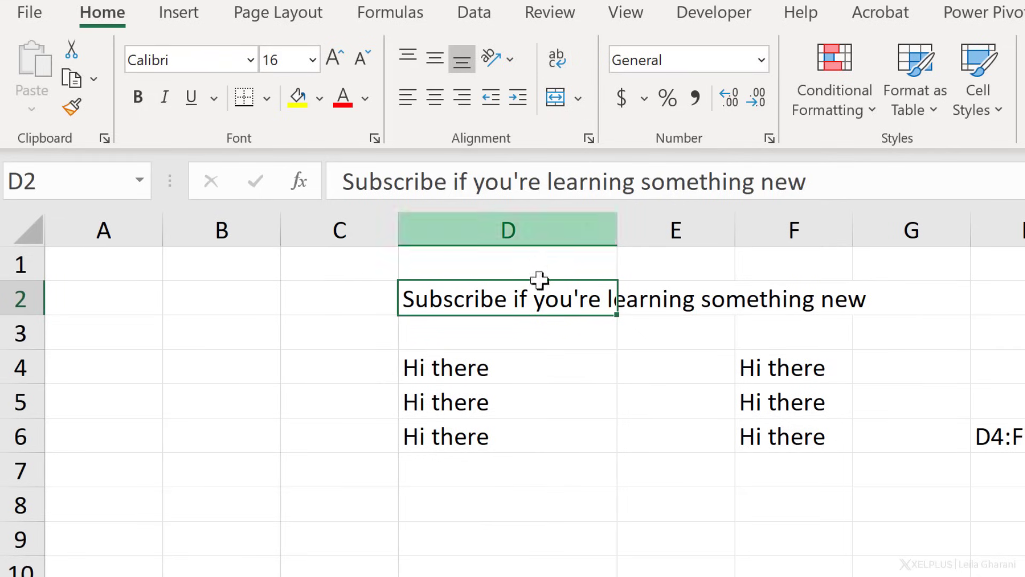
right_click(537, 299)
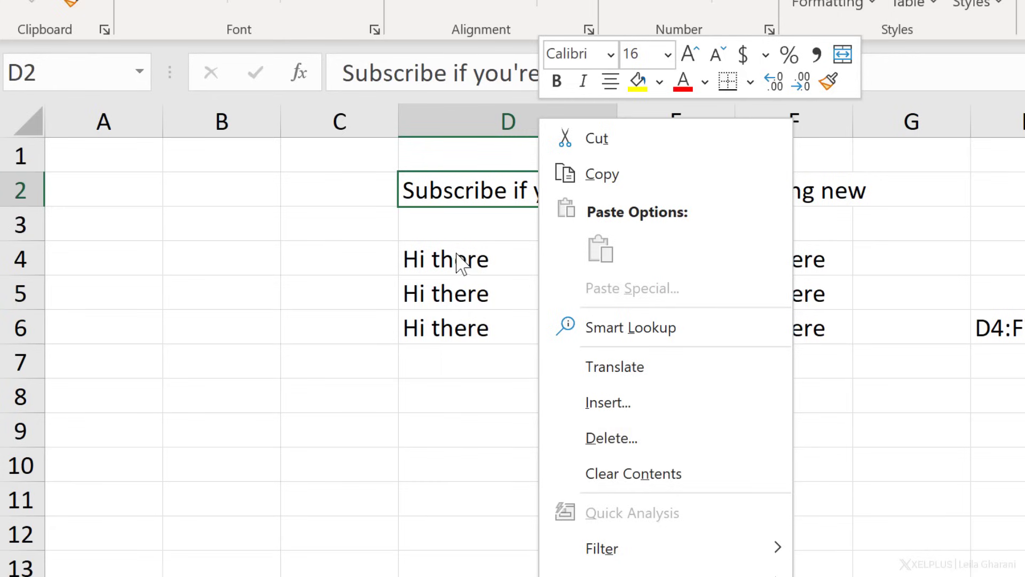
click(470, 243)
click(467, 125)
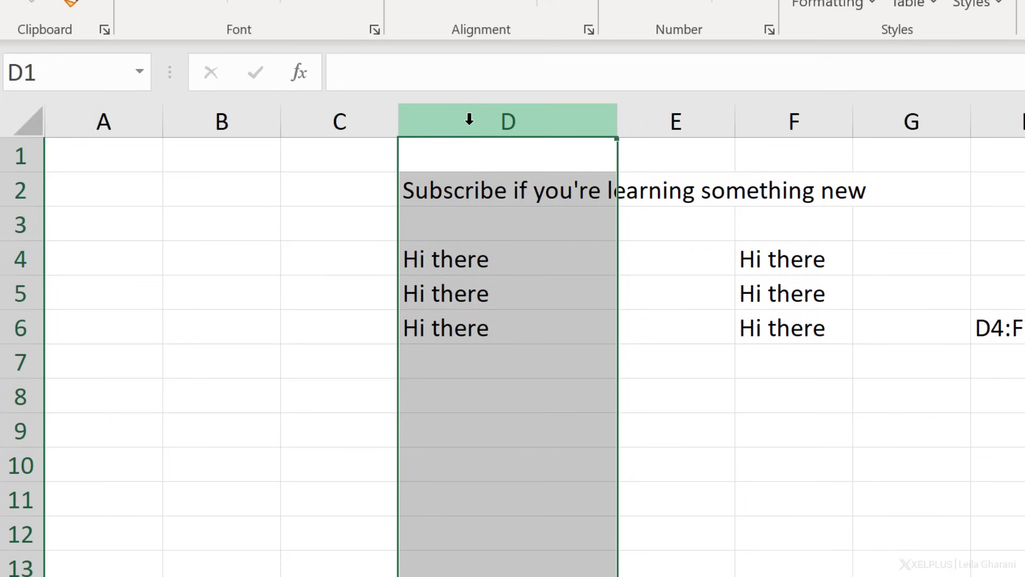
right_click(469, 127)
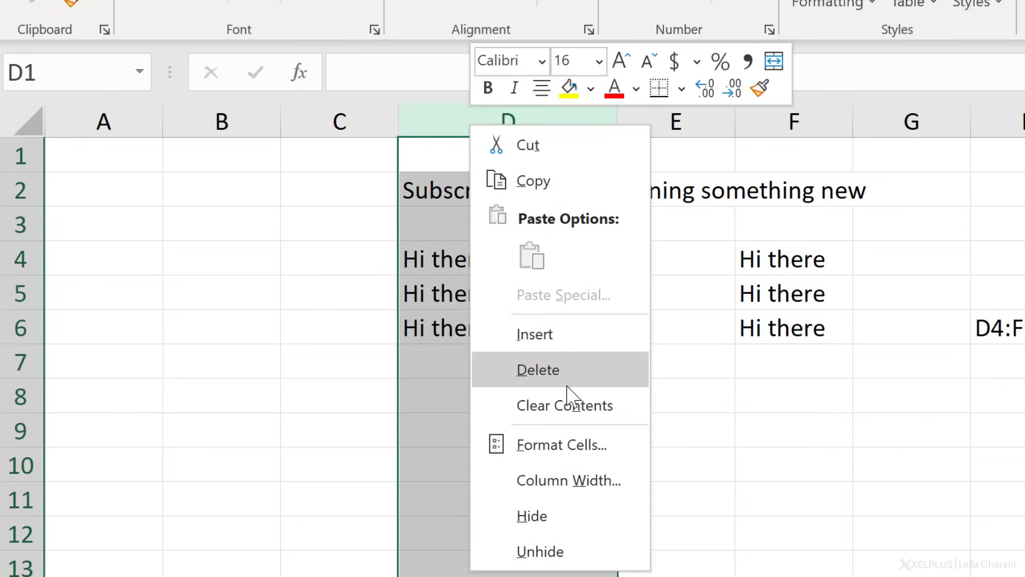
key(Escape)
click(427, 404)
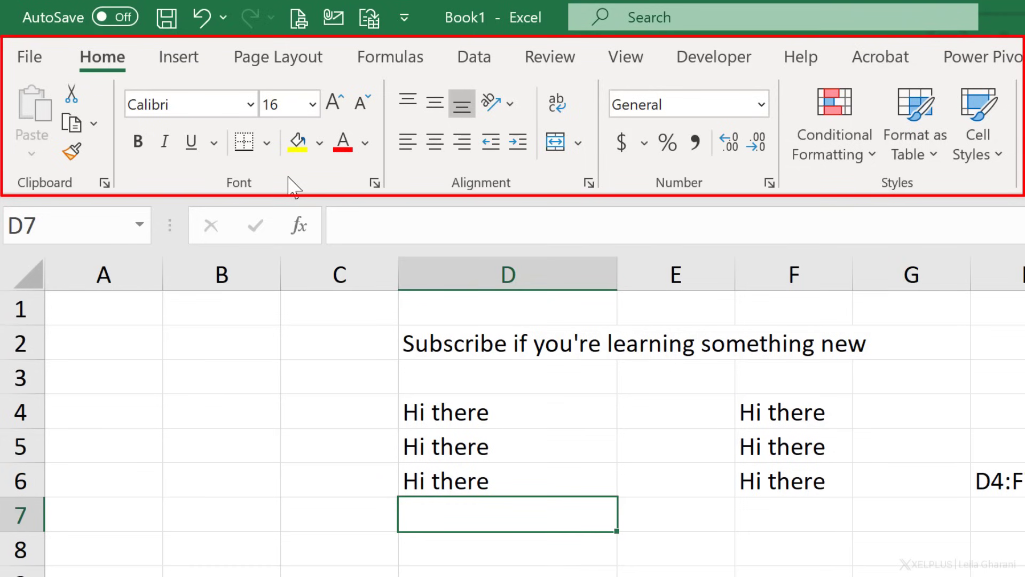
Browse the Insert, Page Layout and Home tabs, then hide and re-show the sheet gridlines
click(179, 60)
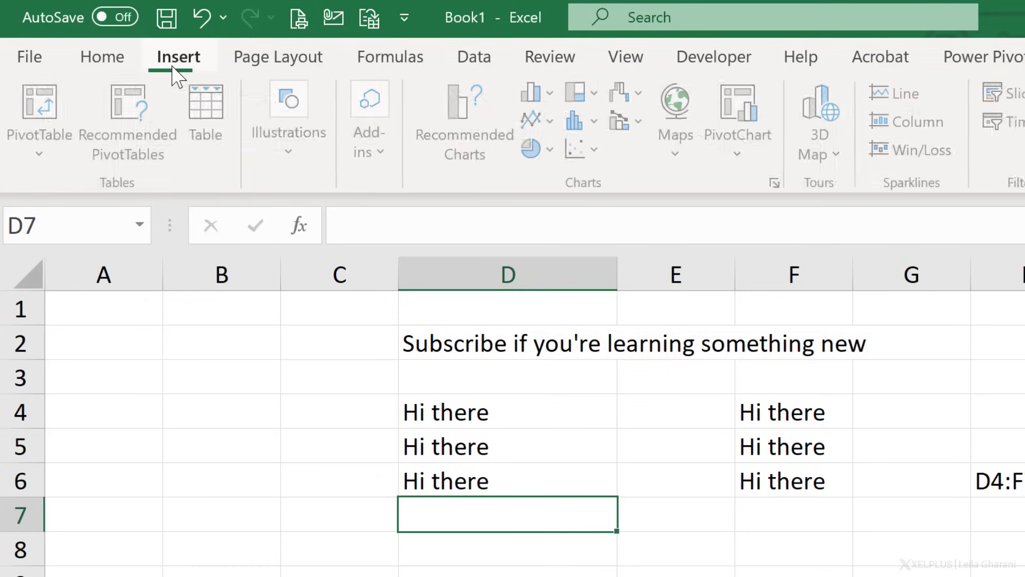
click(278, 56)
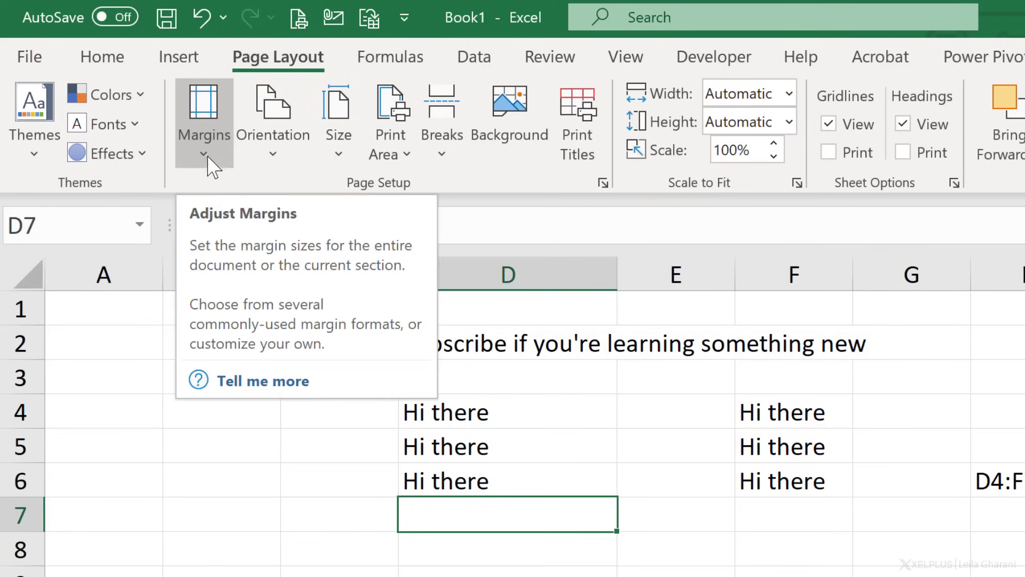
click(106, 63)
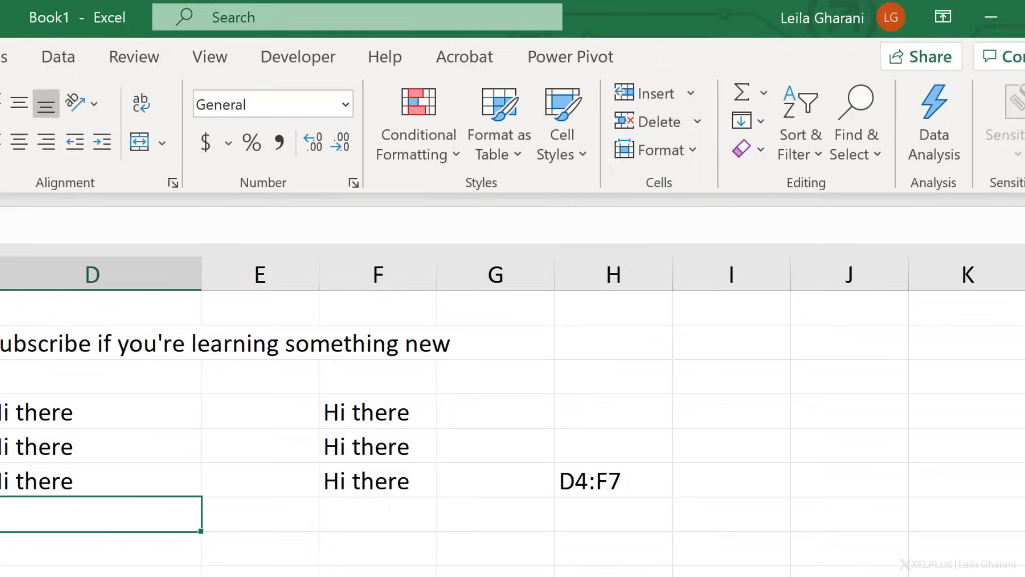
click(160, 66)
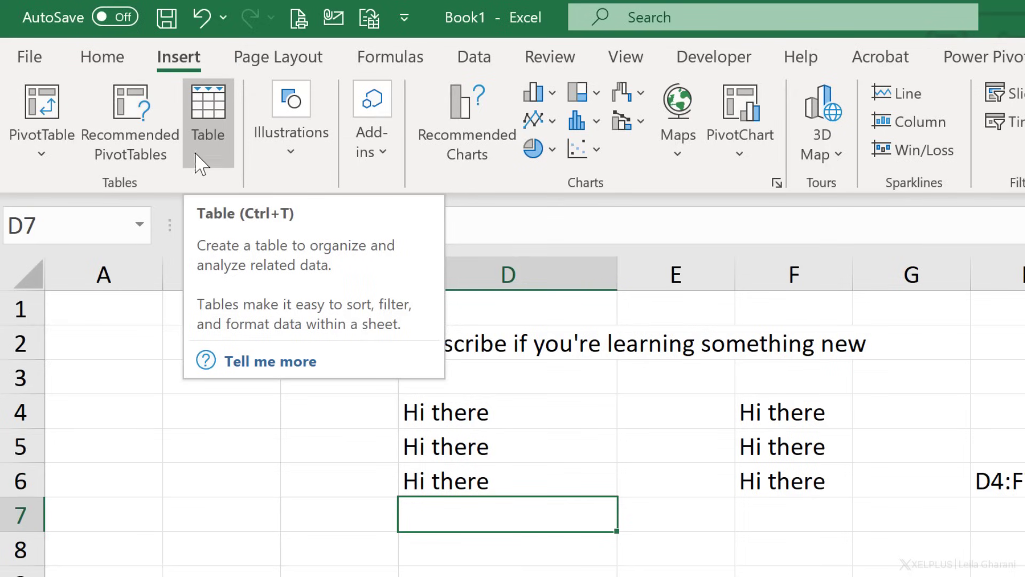
click(251, 58)
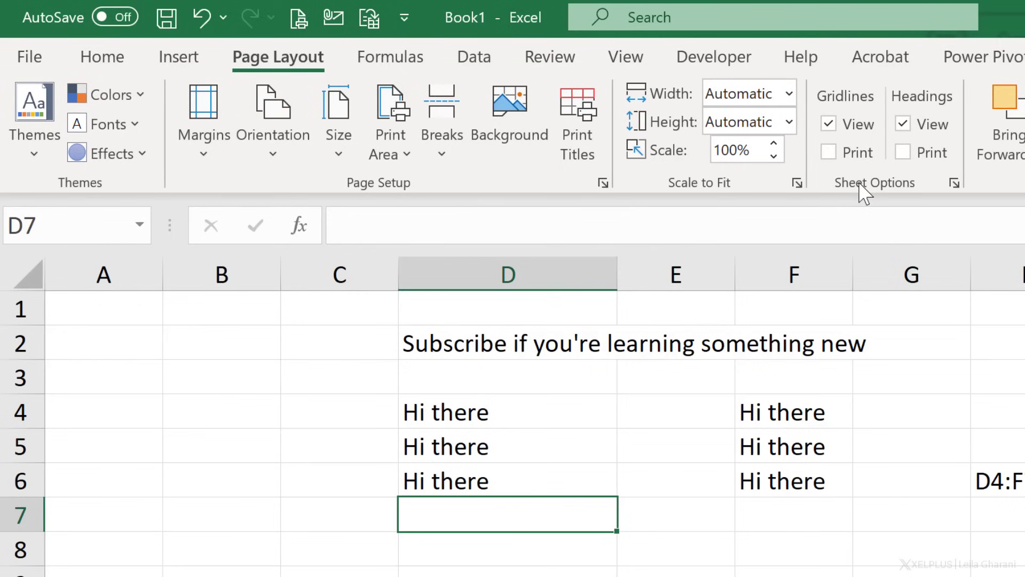
click(828, 124)
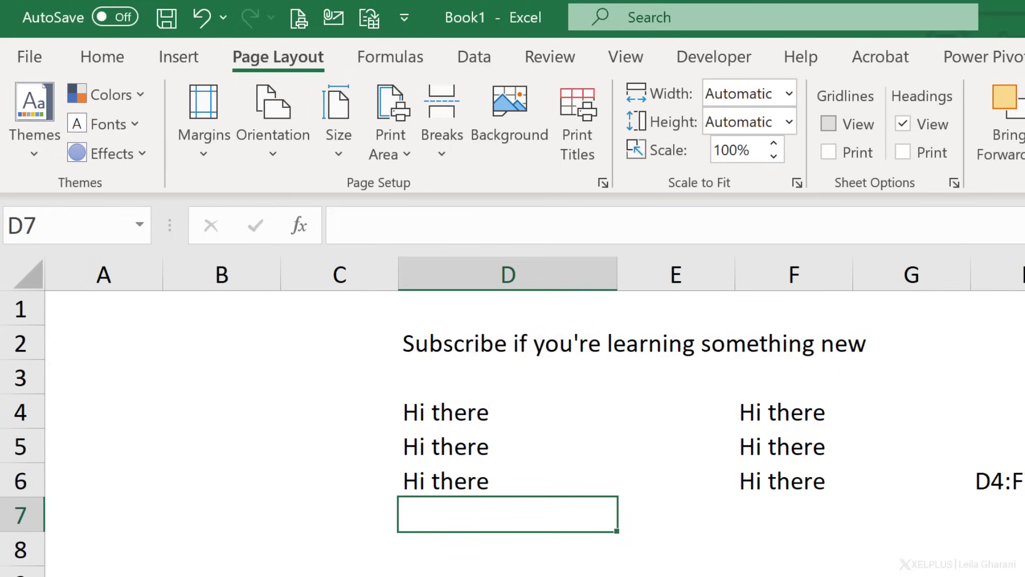
click(829, 125)
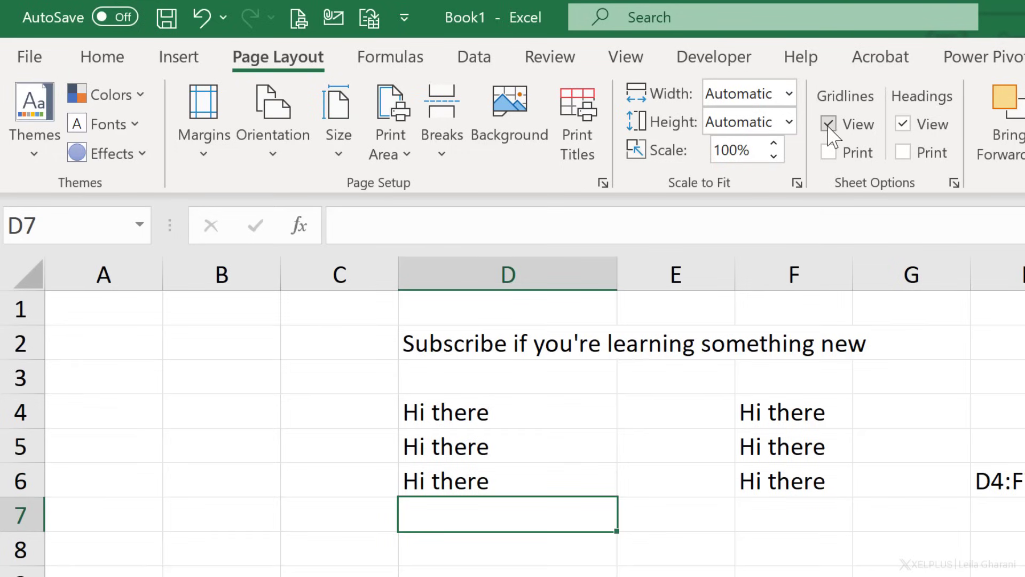
click(603, 183)
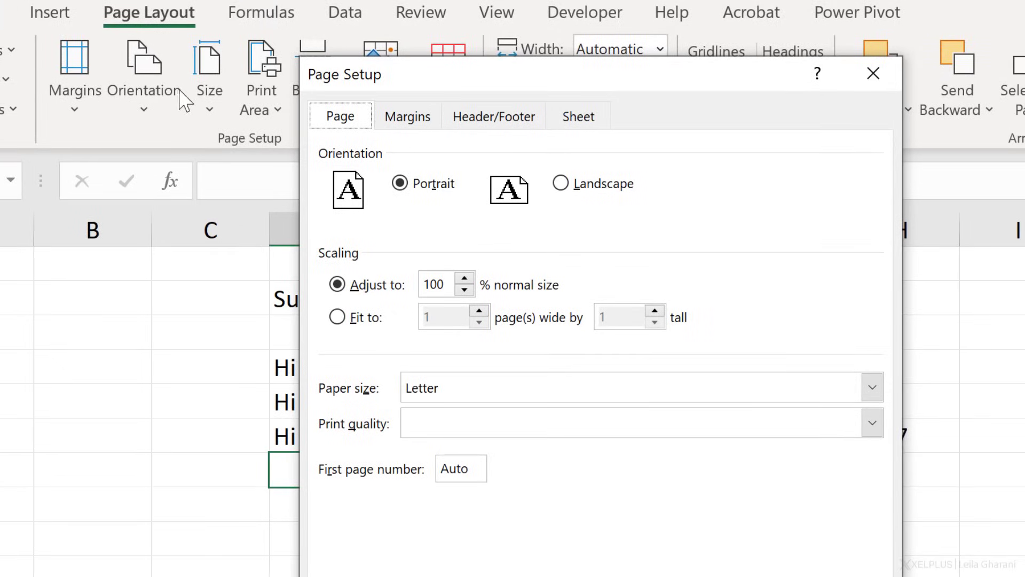
click(408, 118)
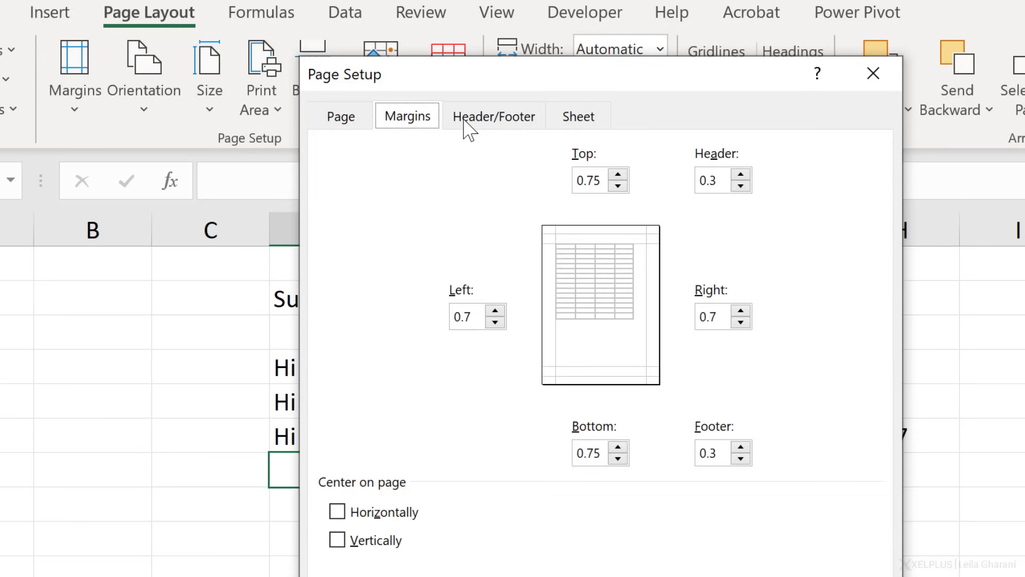
click(470, 120)
click(345, 119)
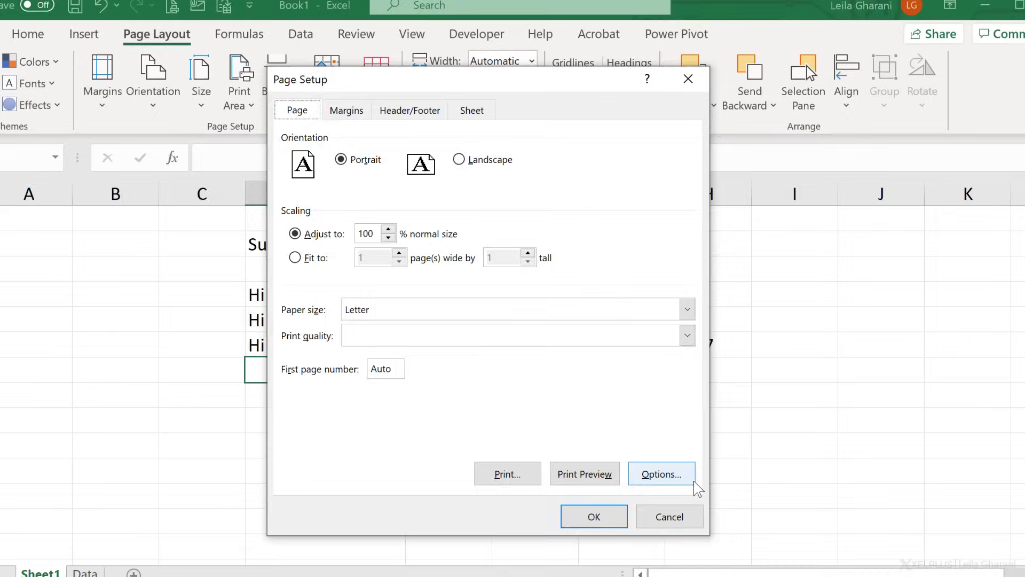
click(820, 576)
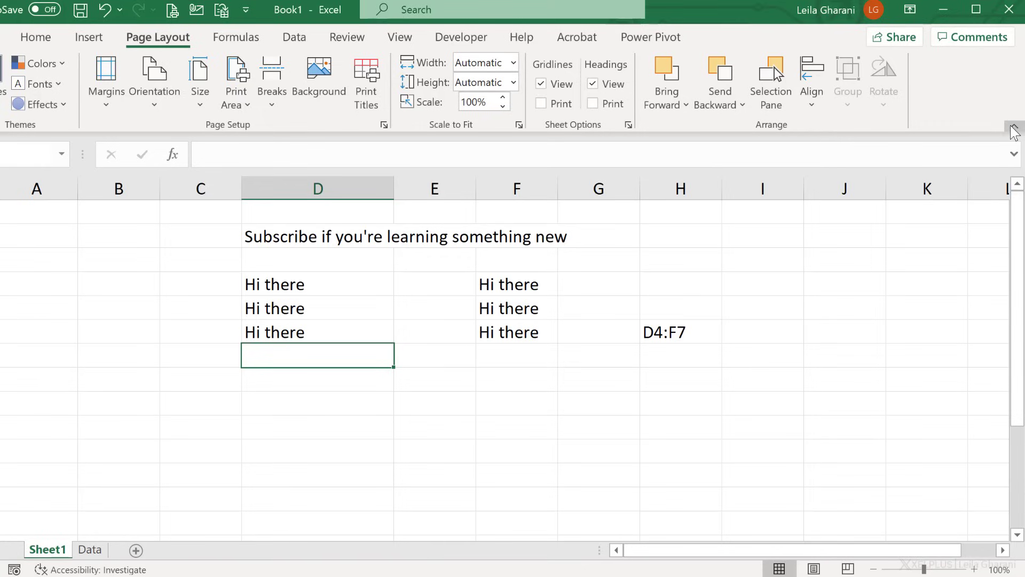
Collapse the ribbon with Ctrl+F1, pin it back permanently expanded, and open the File backstage
key(ctrl+F1)
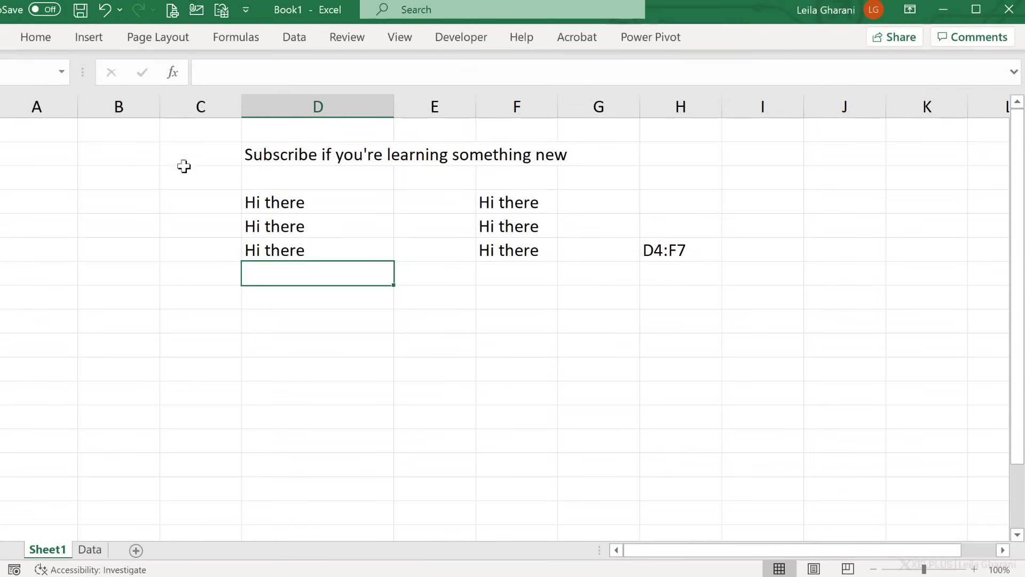
click(156, 40)
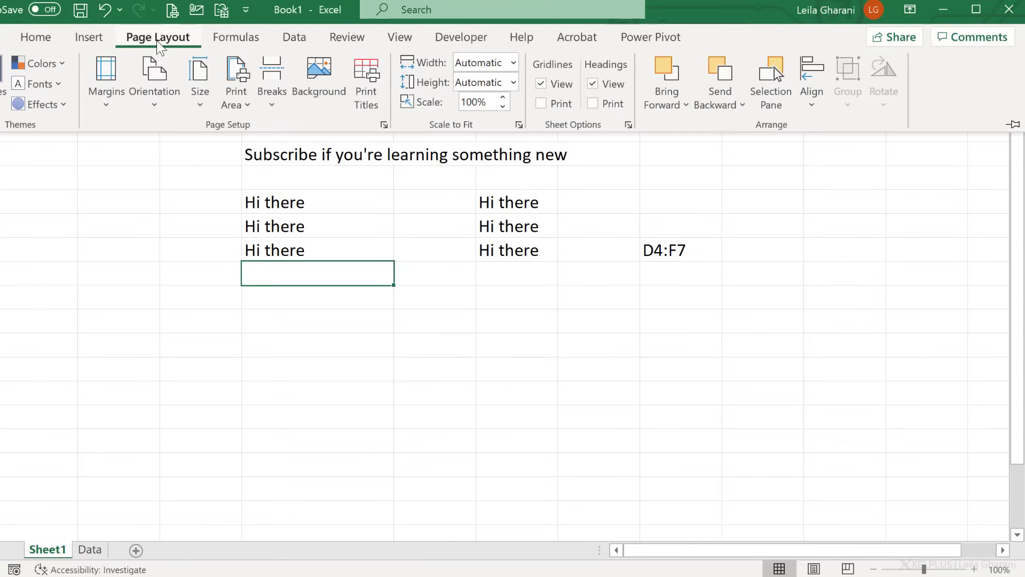
click(262, 271)
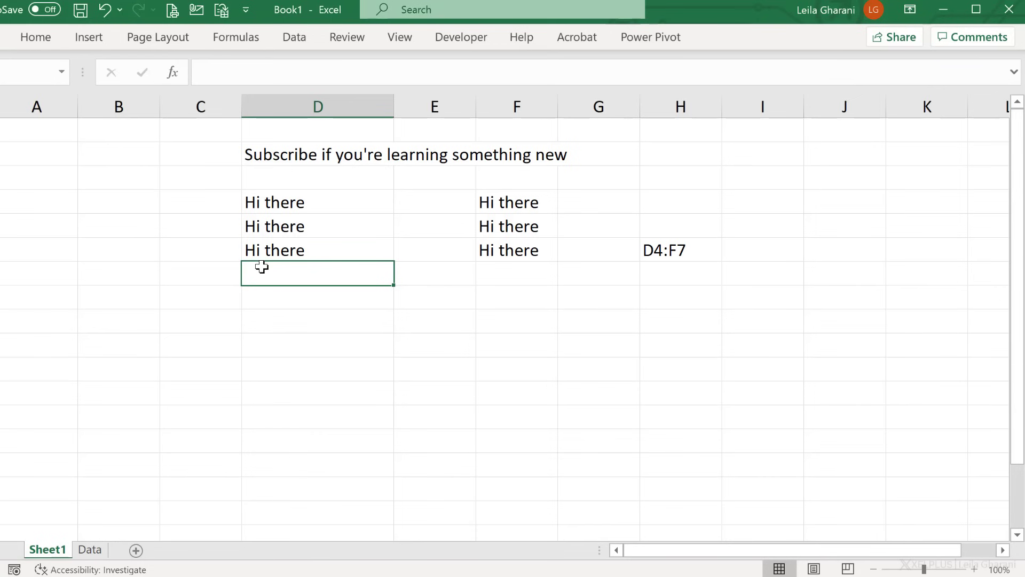
click(146, 44)
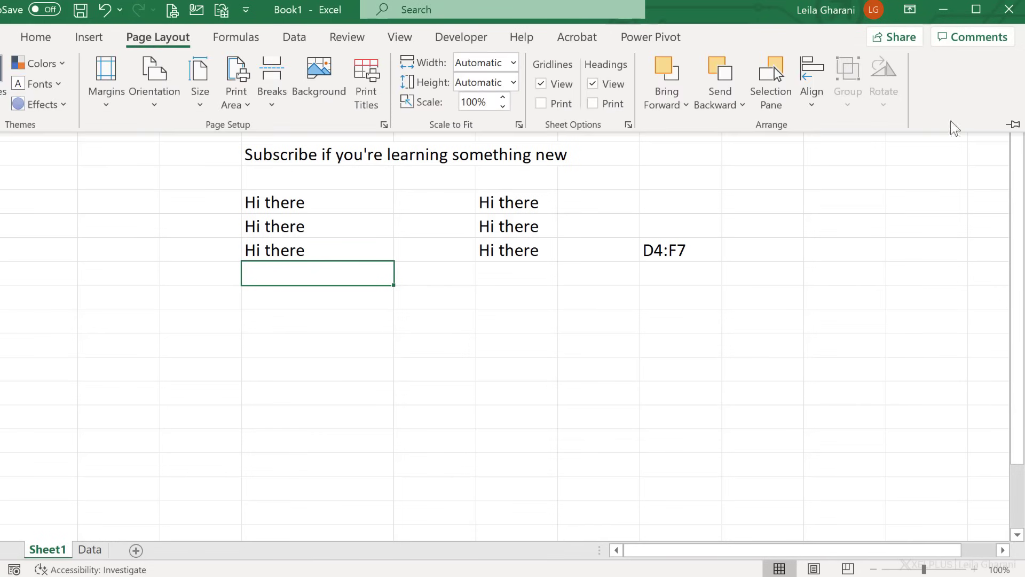
click(1013, 126)
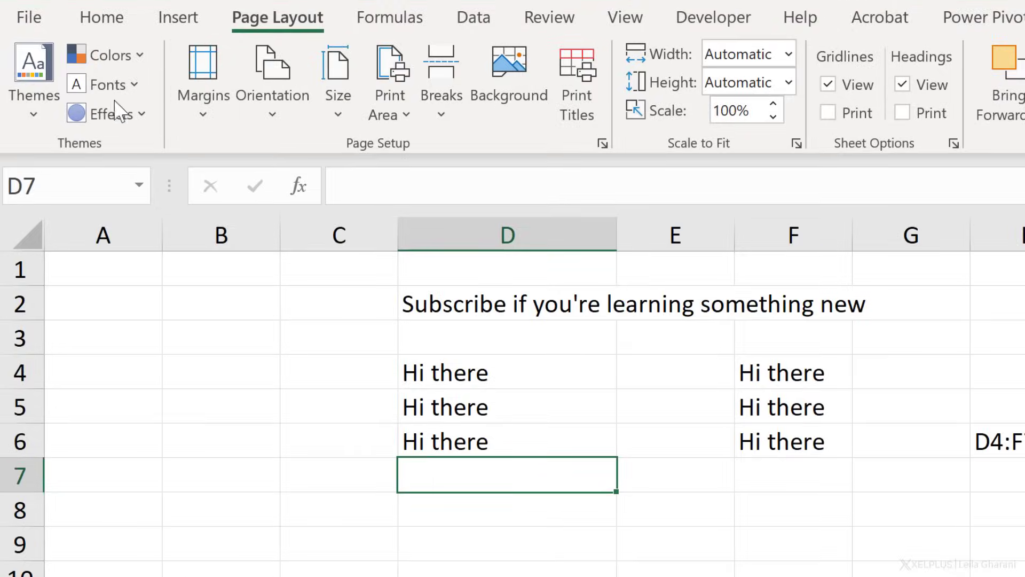
click(28, 17)
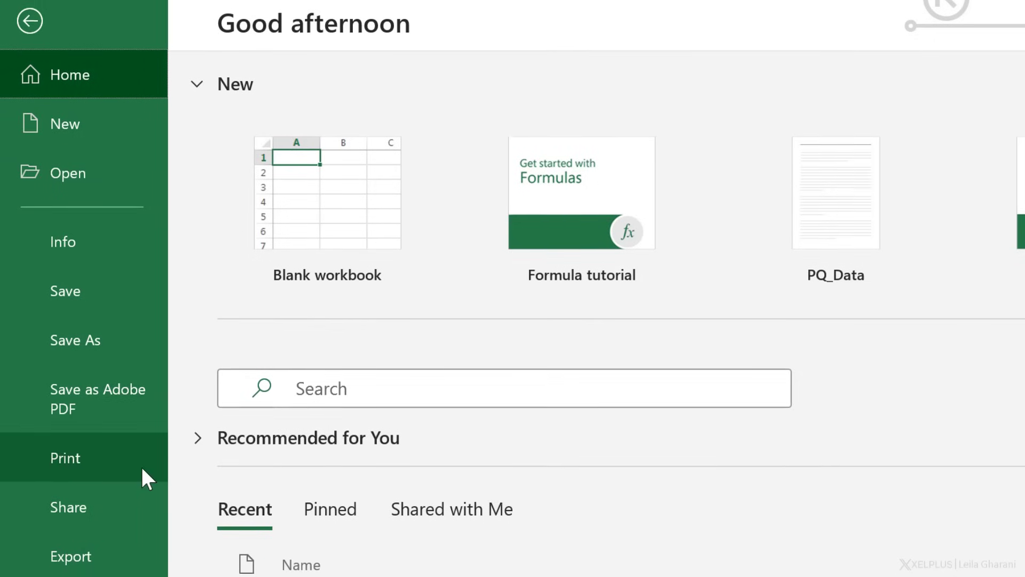
Expand the backstage More options, then leave backstage and return to Sheet1
scroll(143, 384, down, 4)
click(124, 502)
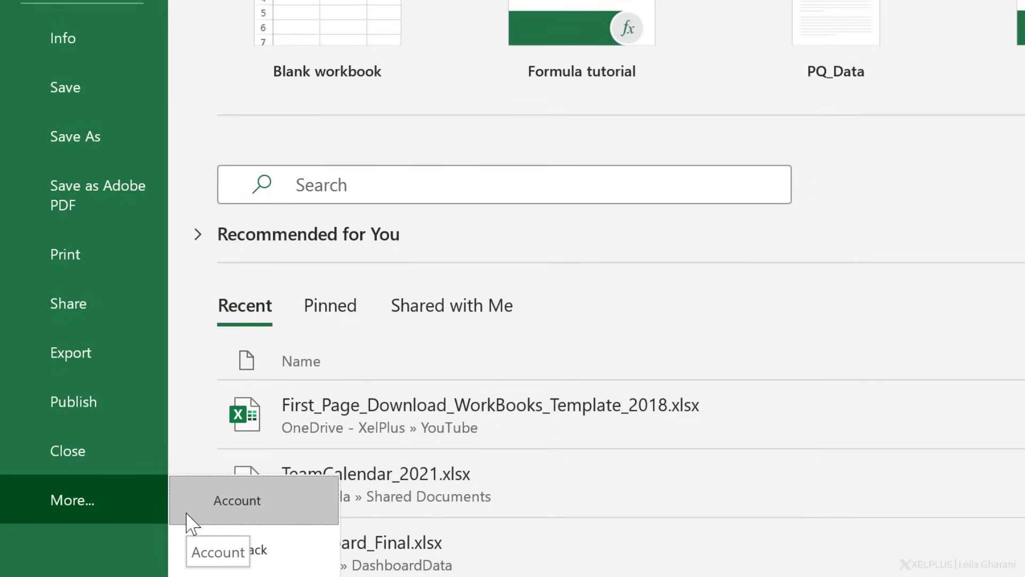
scroll(85, 228, up, 5)
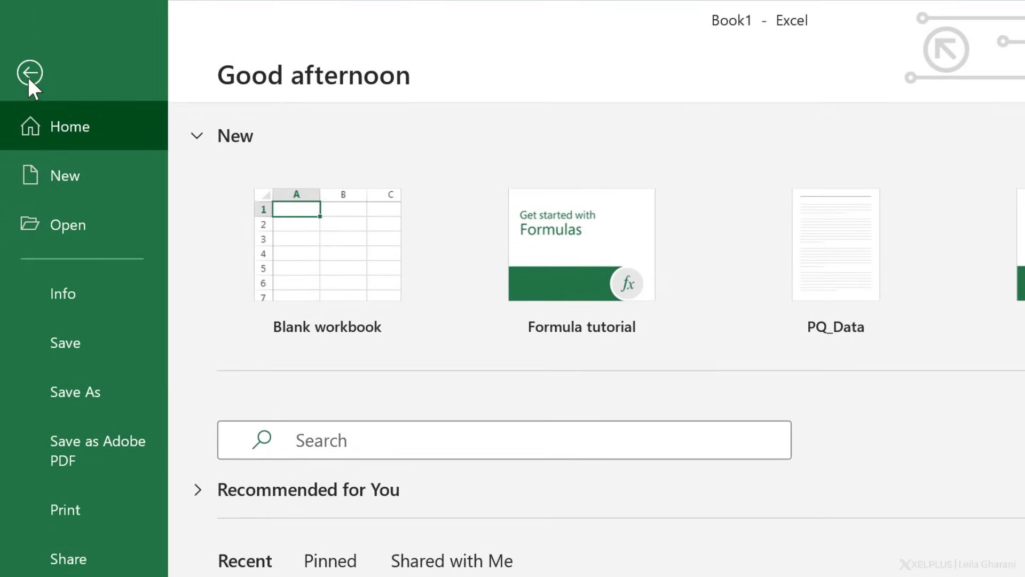
click(29, 73)
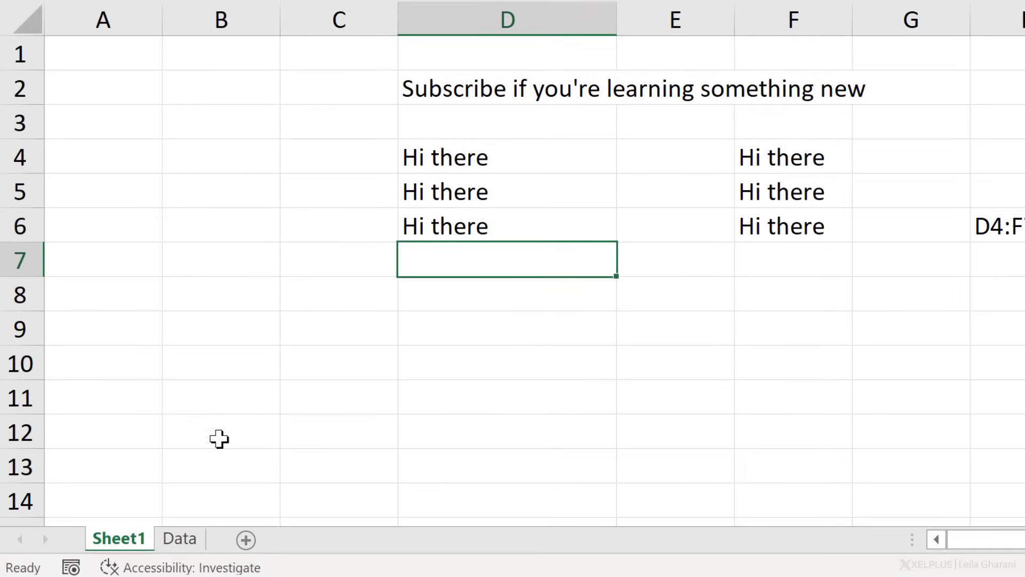
On the empty Data sheet, enter the title 'Headcount by Department' in A1
click(180, 540)
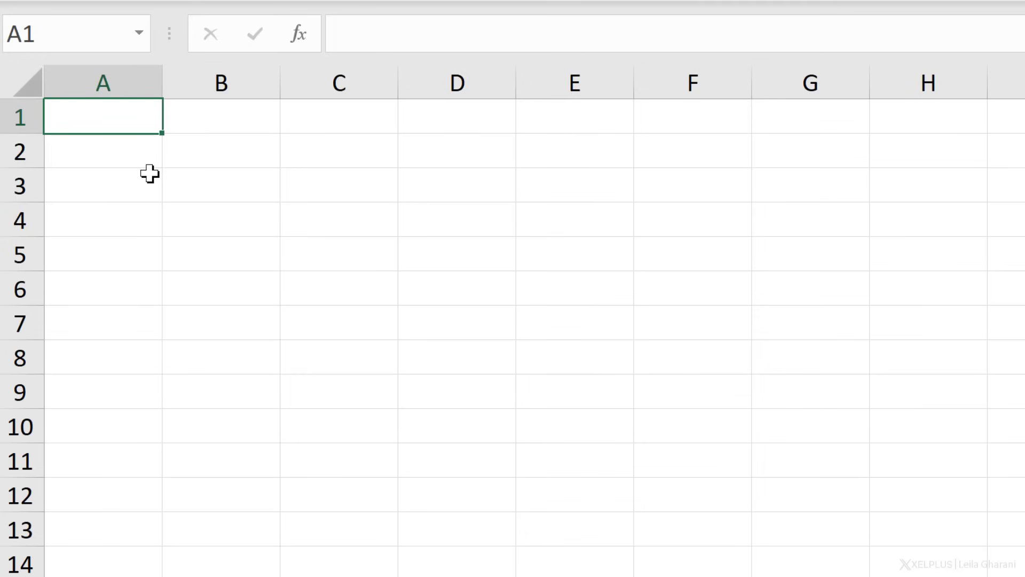
text(Headcount by Department)
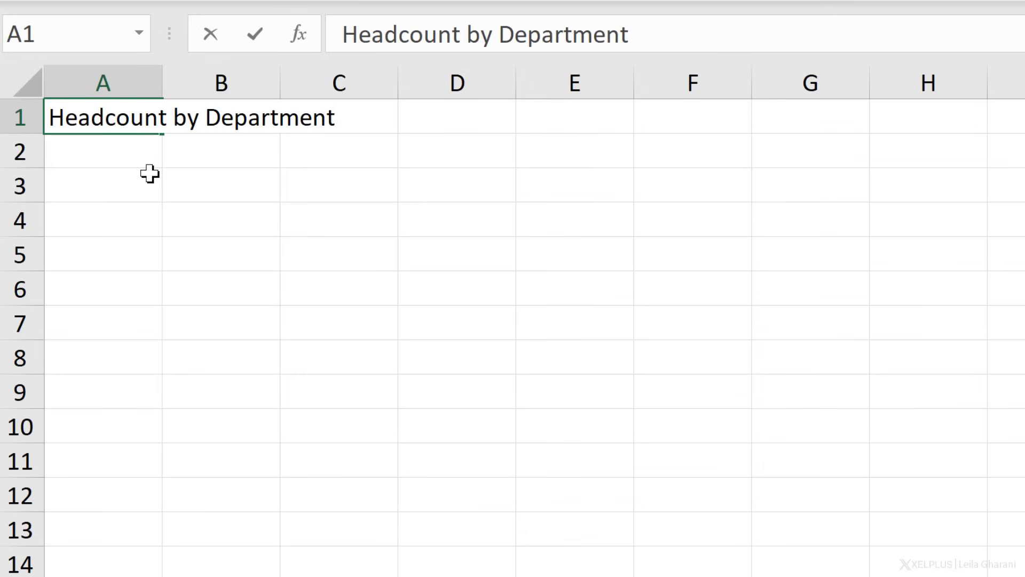
key(Return)
key(Return)
key(Return)
key(Return)
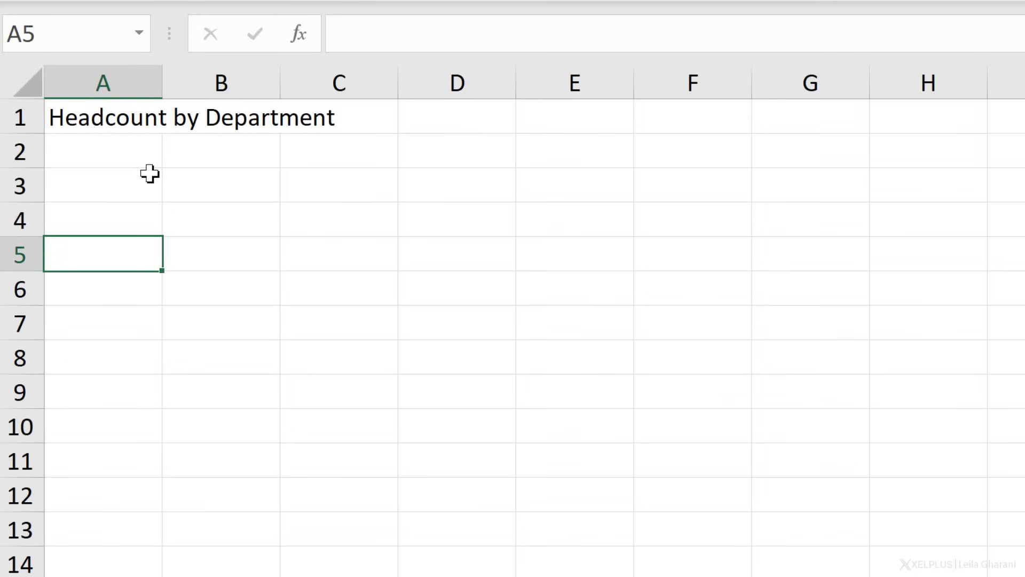
key(Up)
key(Up)
key(Right)
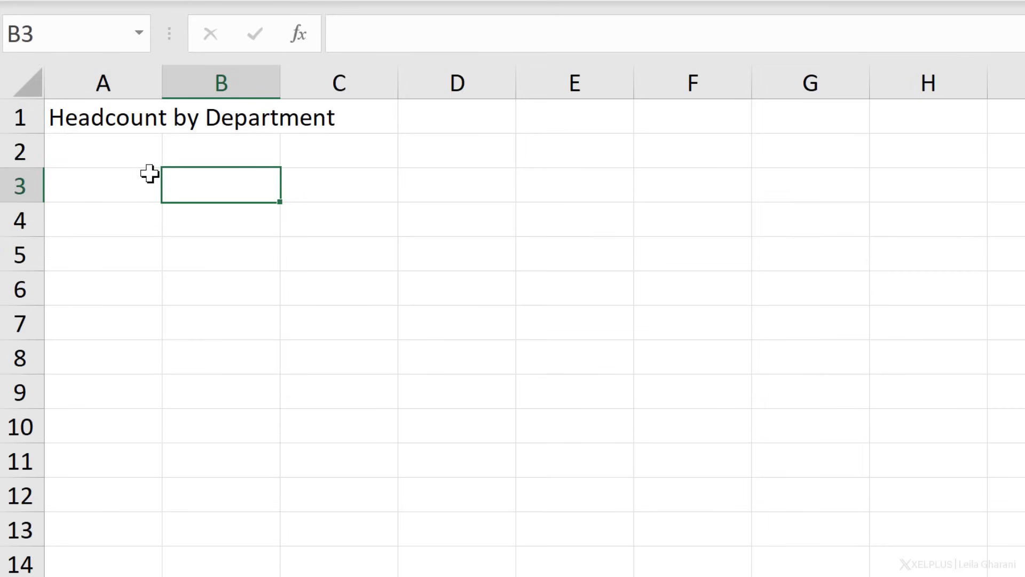
Enter Jan in B3, briefly add Feb in C3, then clear it
text(Jan)
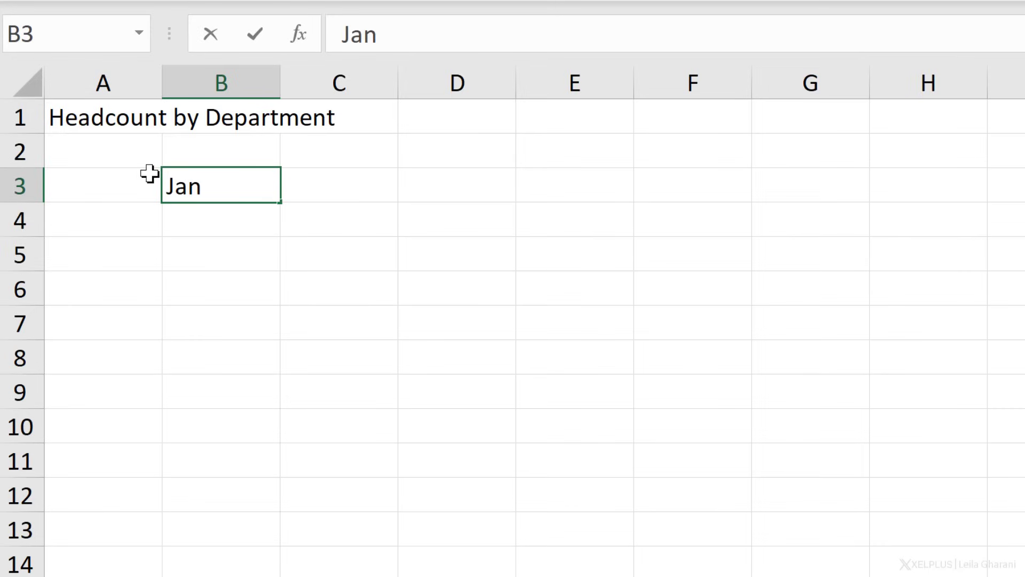
key(Tab)
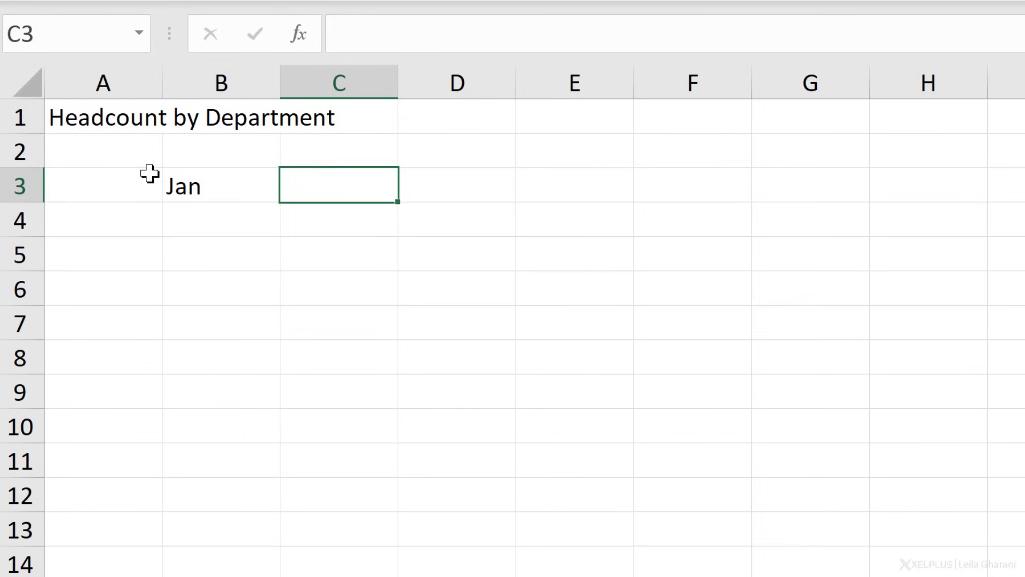
key(Left)
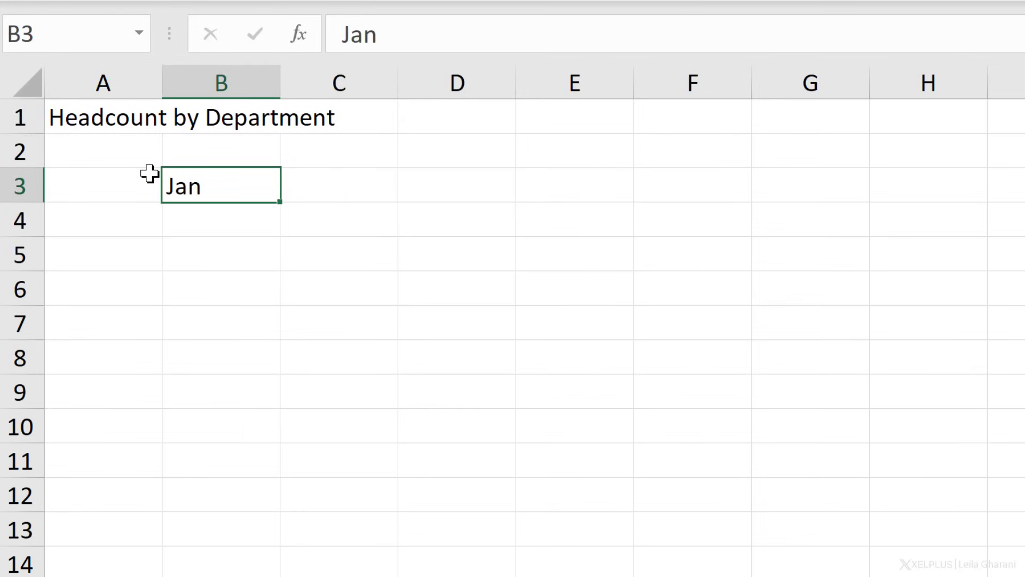
key(Return)
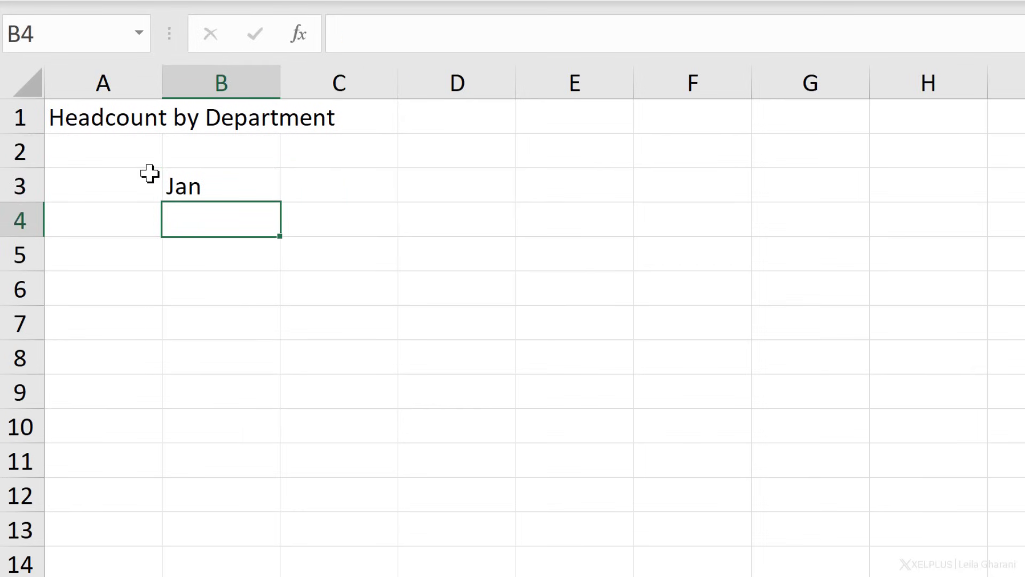
key(Up)
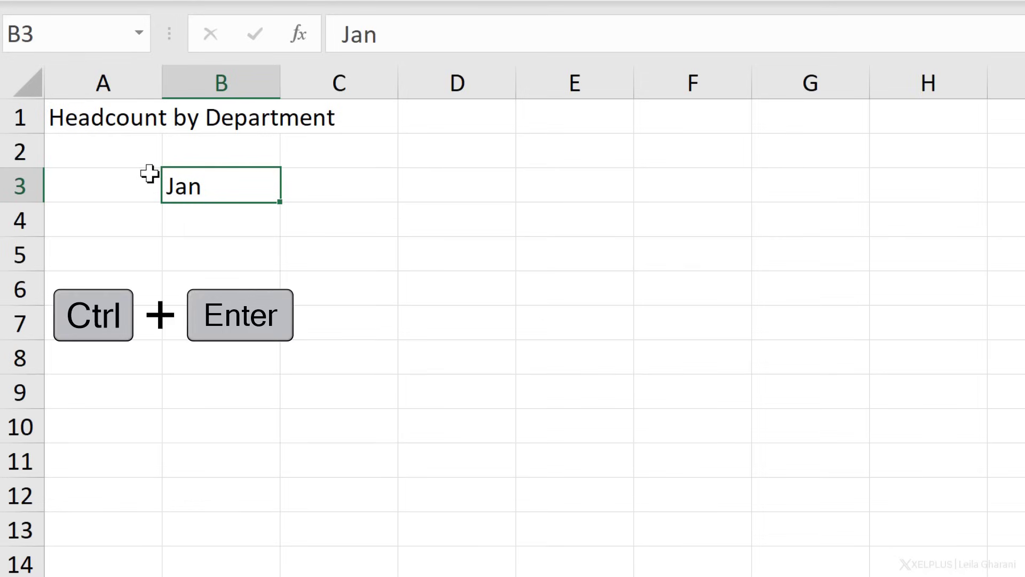
key(Right)
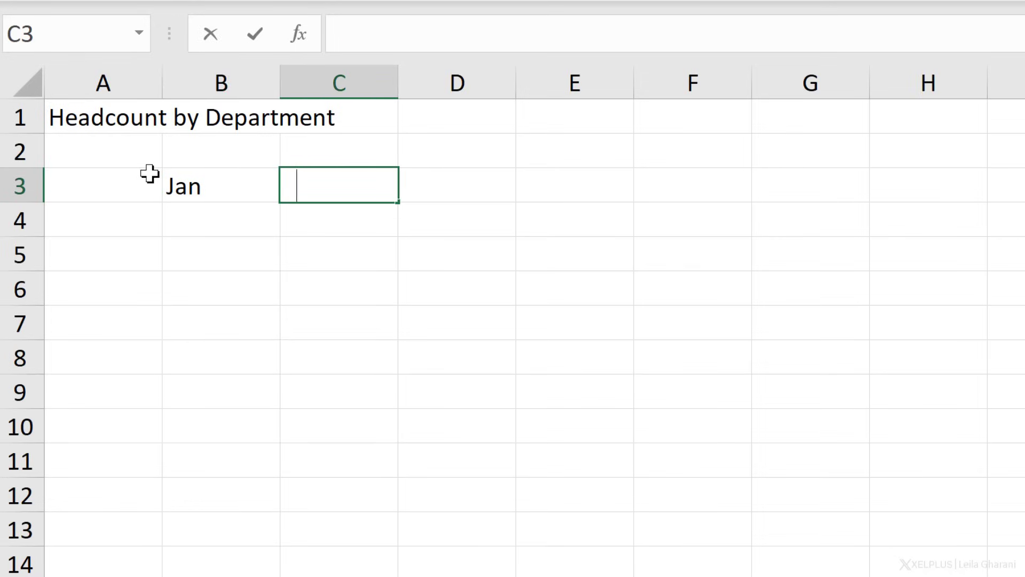
text(Feb)
key(Right)
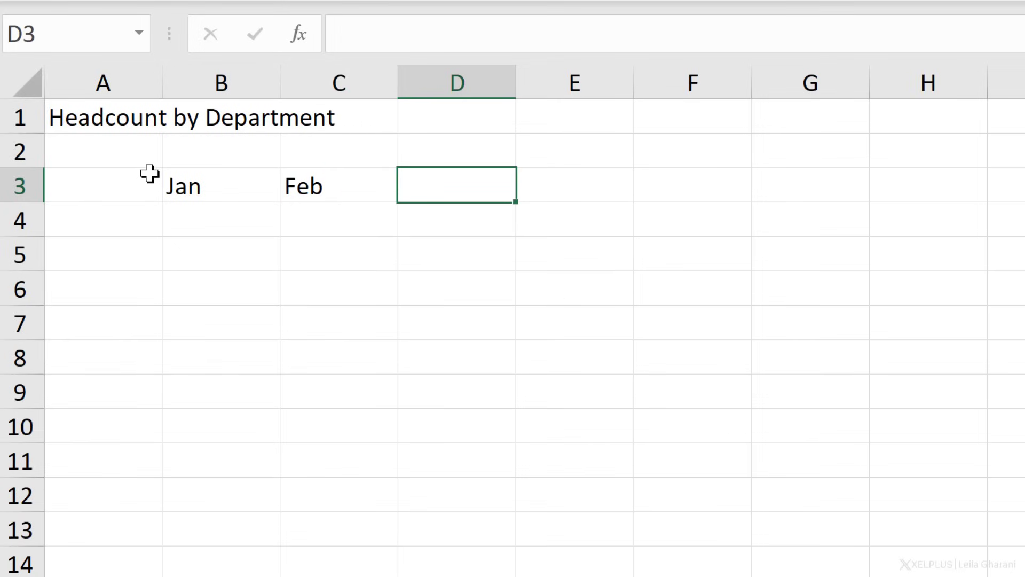
key(Left)
key(Delete)
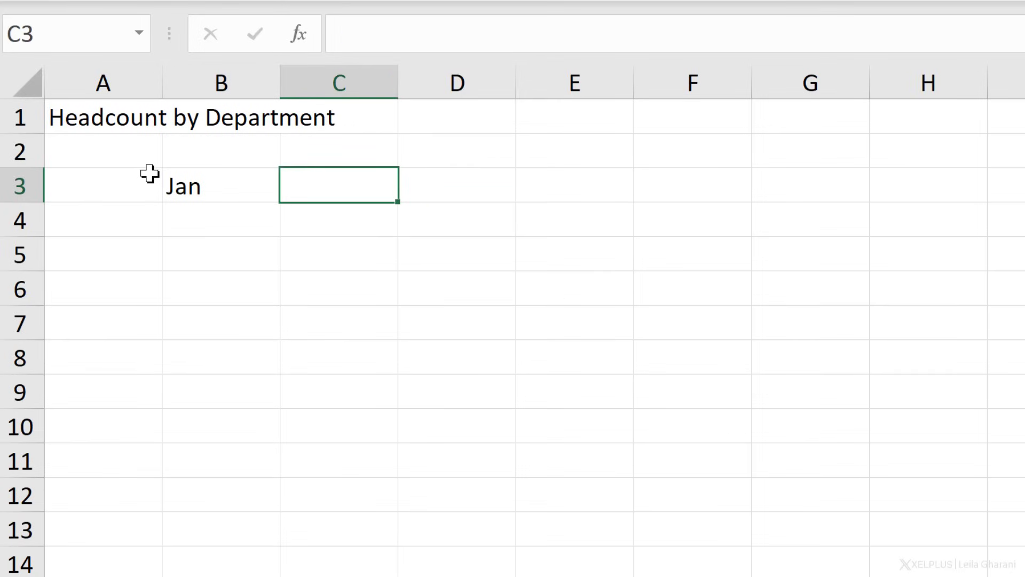
key(Left)
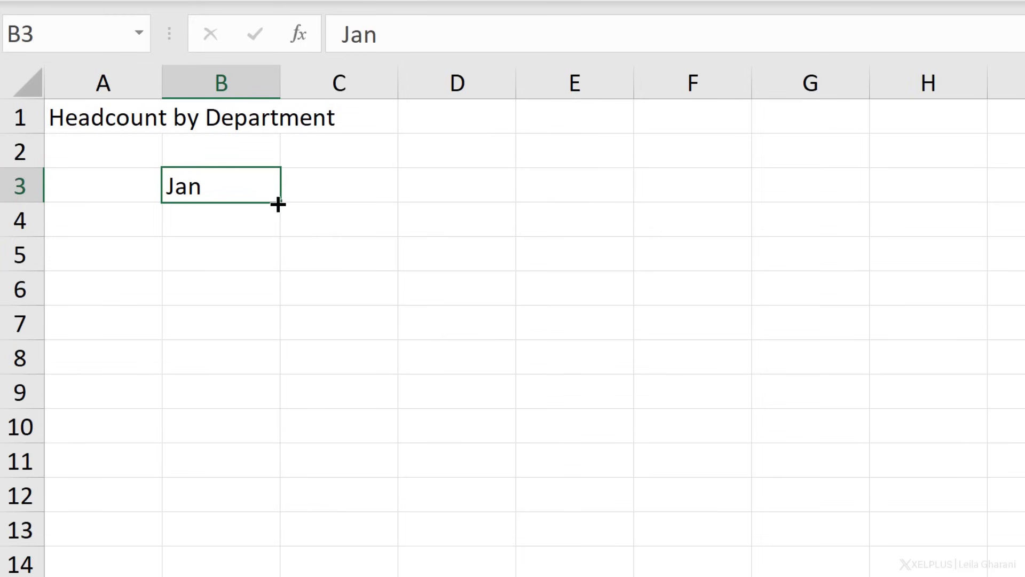
Fill the month series from Jan in B3 through Jun in G3
drag(323, 193, 714, 187)
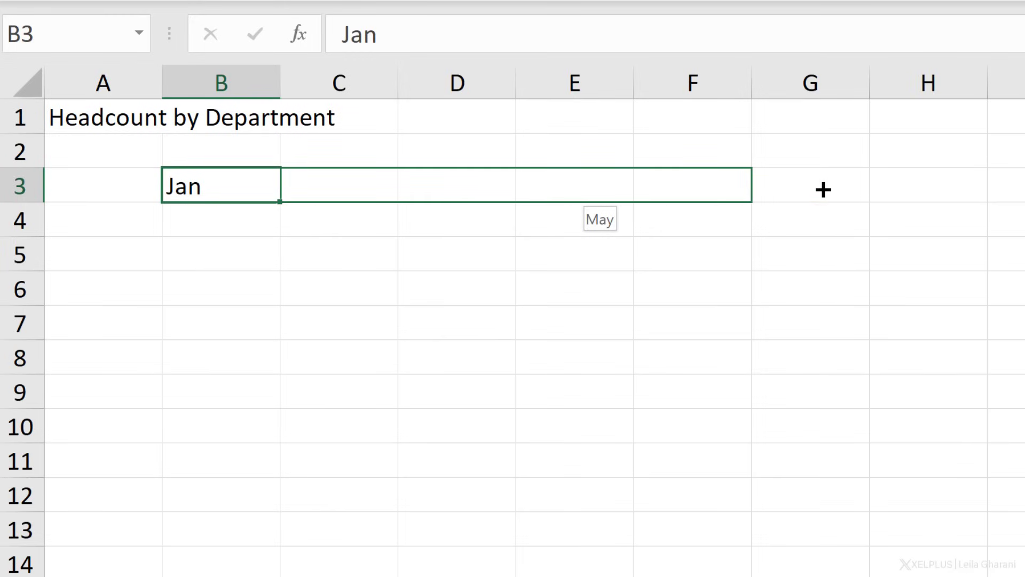
drag(823, 190, 851, 188)
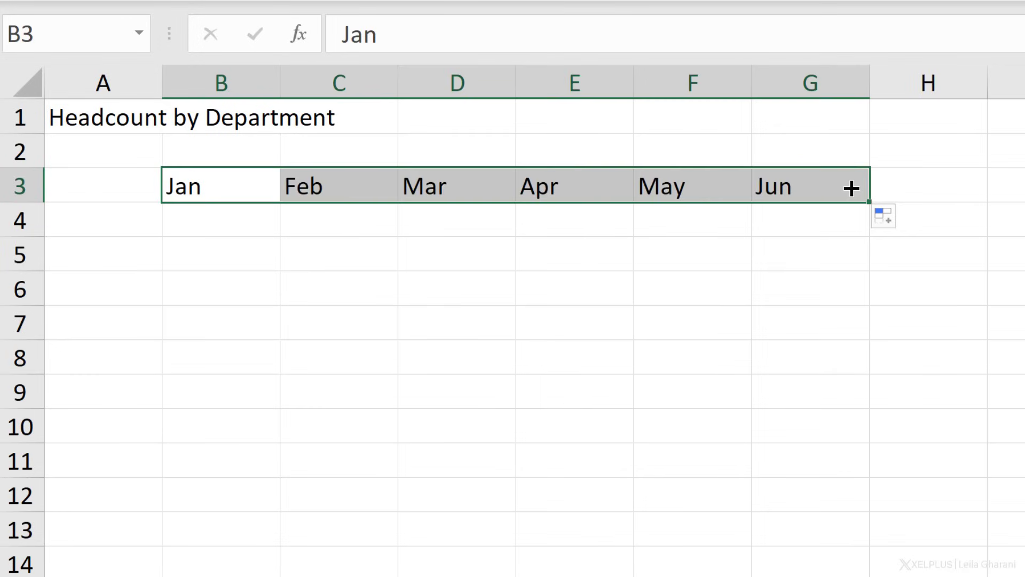
click(137, 220)
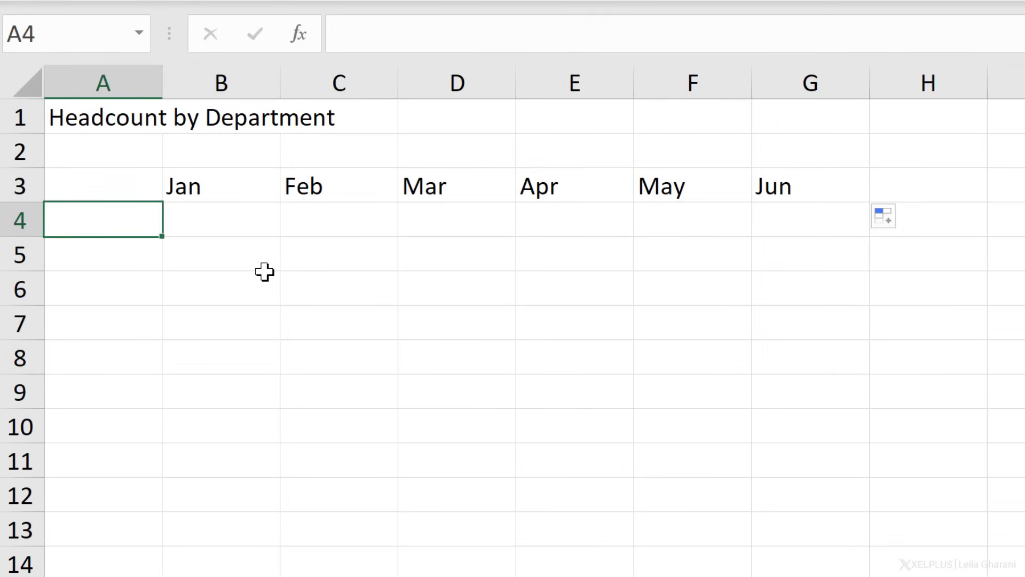
Enter 'Marketing' in A4, briefly change it to 'Marketing & Sales', then restore 'Marketing'
text(Marke)
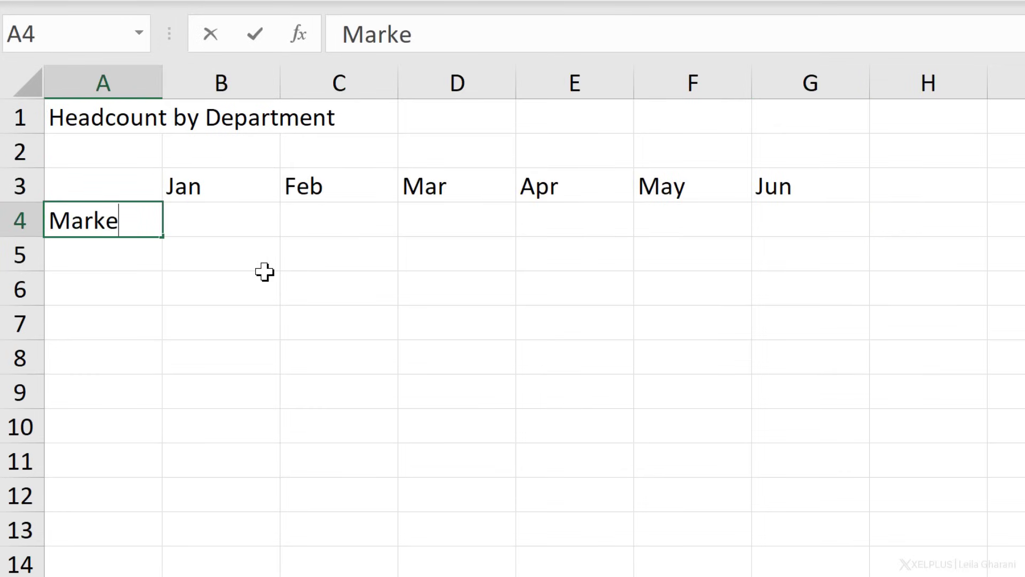
text(ting)
key(Return)
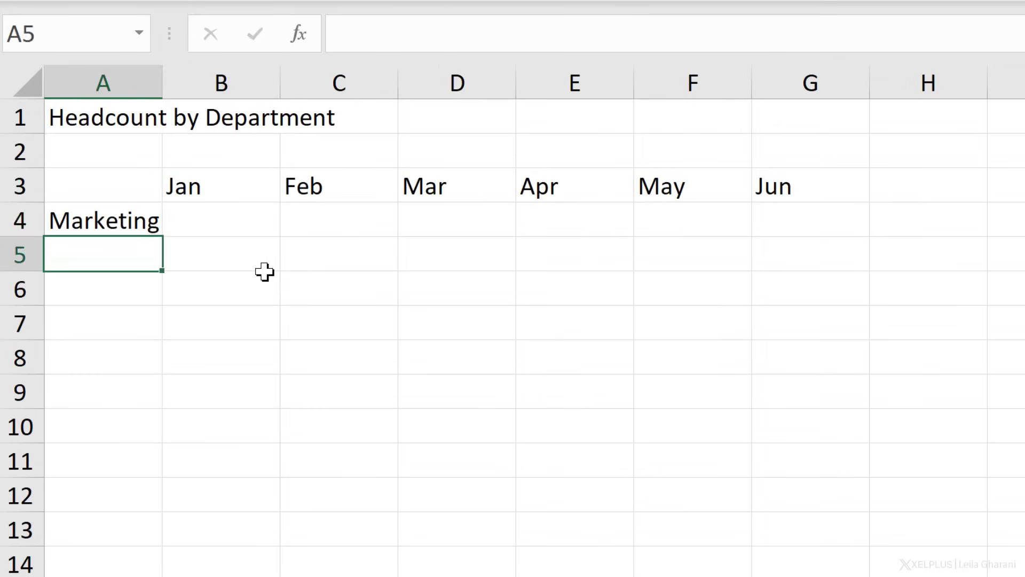
key(Up)
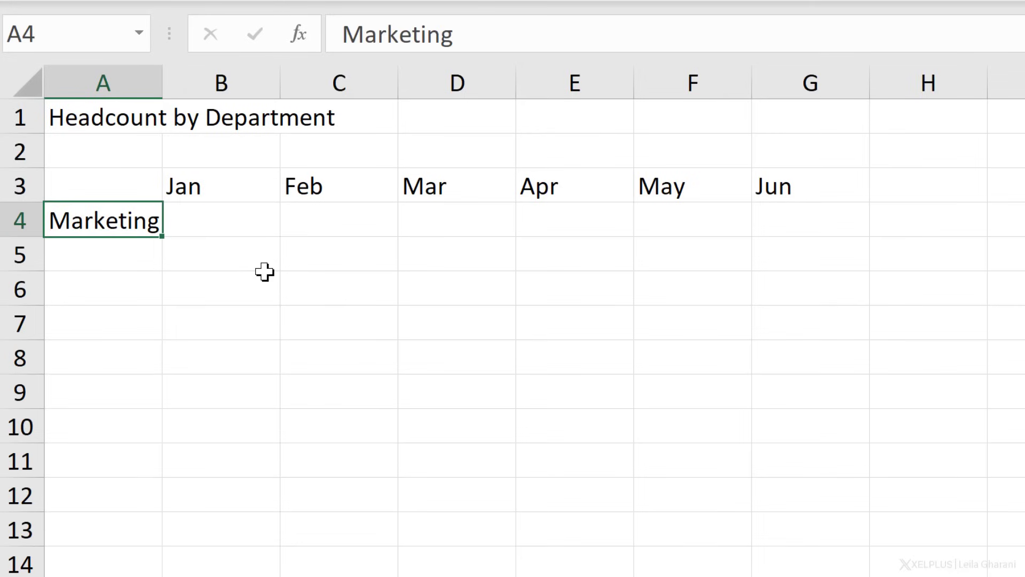
key(F2)
text(&)
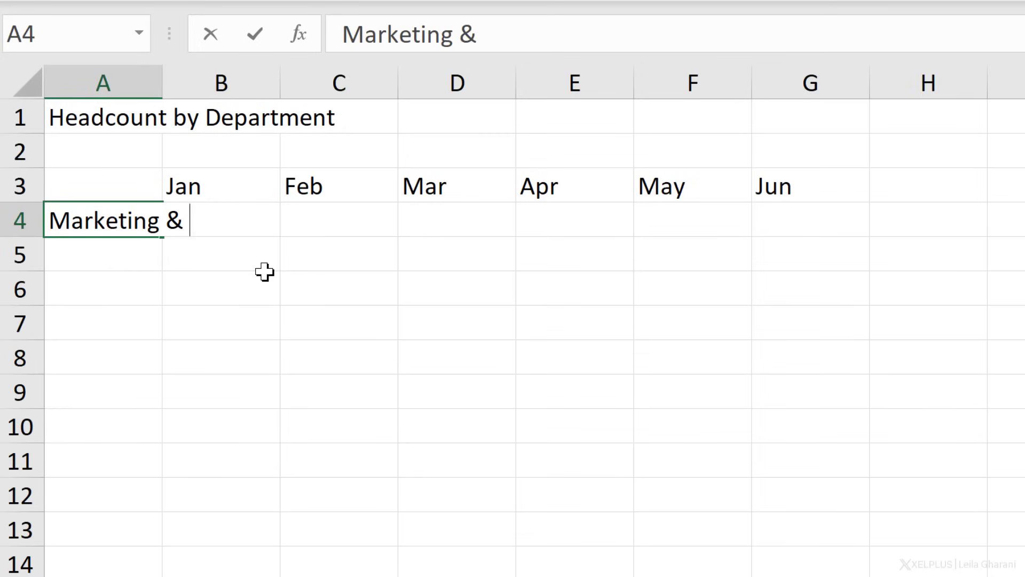
text( Sales)
key(Return)
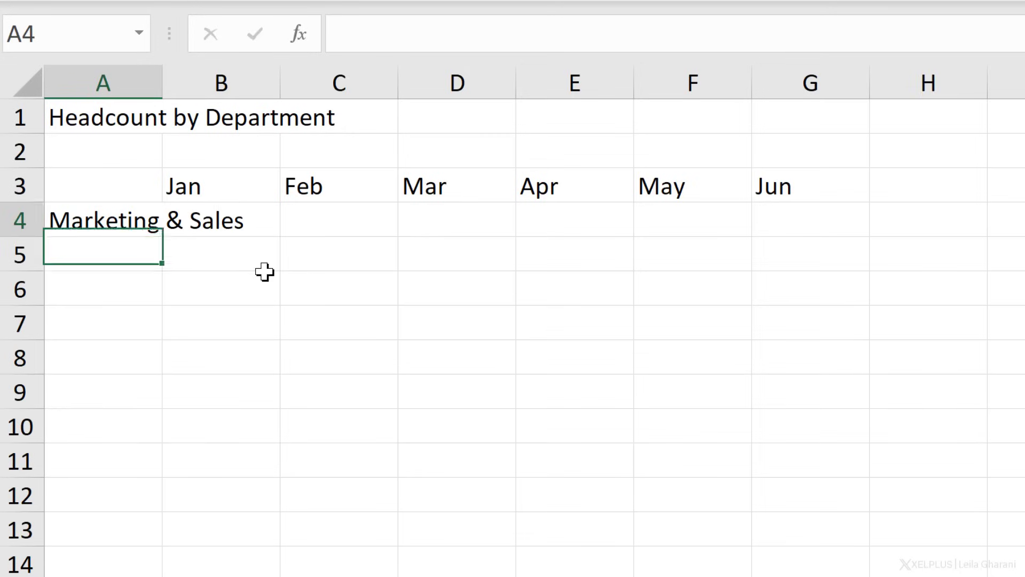
key(Up)
text(Marketing)
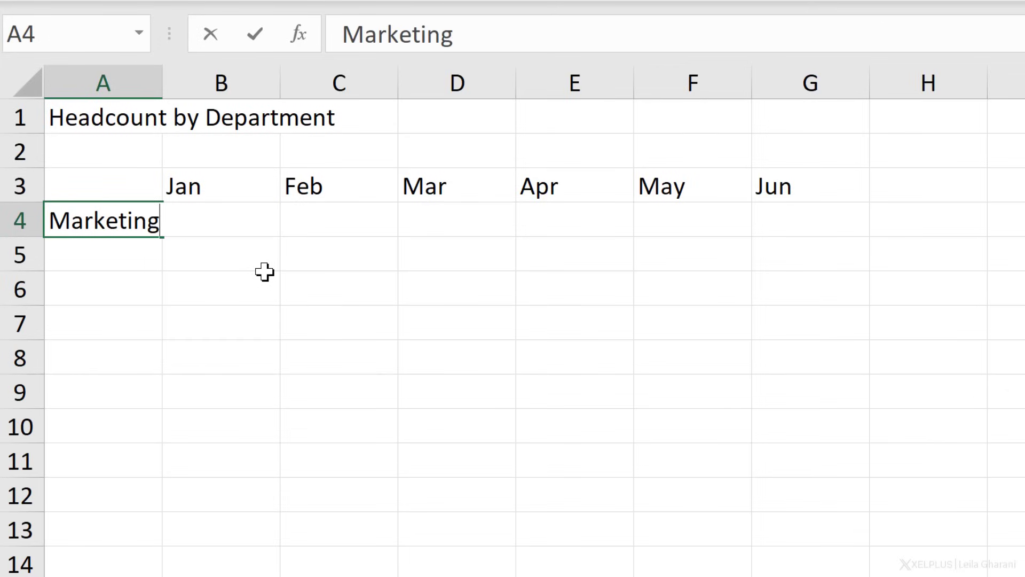
key(Return)
key(Up)
Type 20 into B4:D4 for Marketing, then clear C4:D4 so only B4 keeps 20
key(Tab)
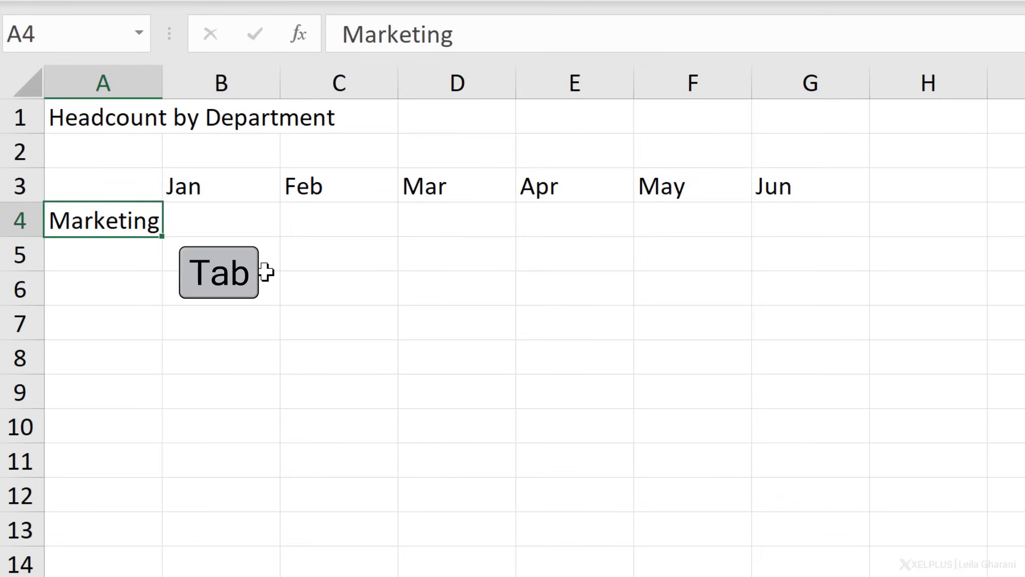
text(20)
key(ctrl+Return)
key(Tab)
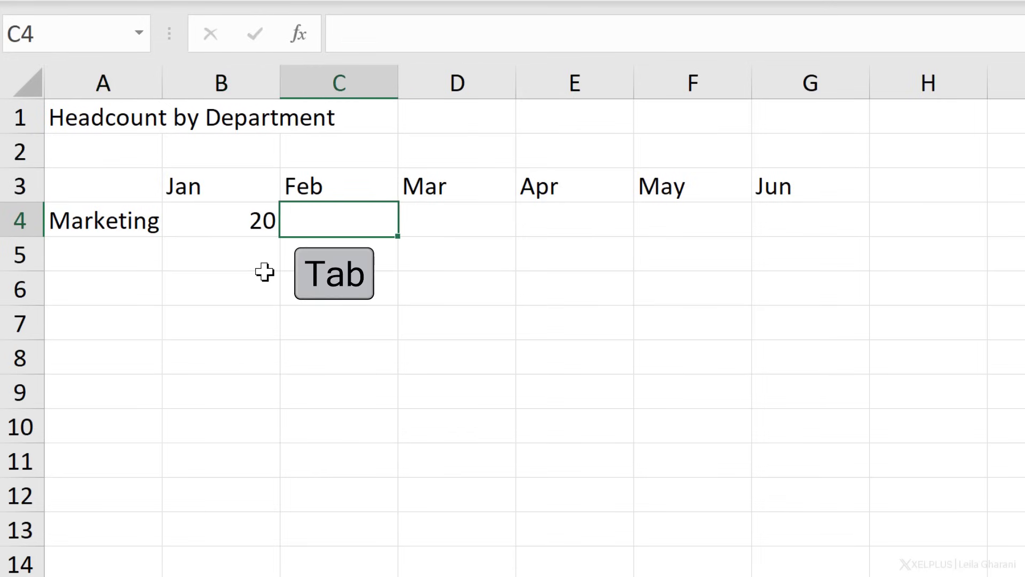
text(20)
key(Tab)
text(20)
key(Tab)
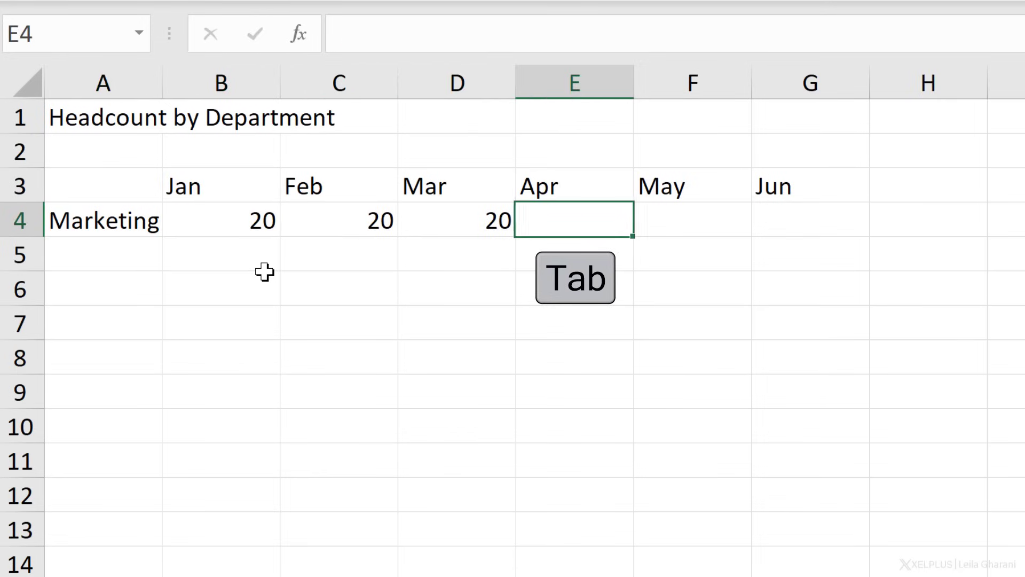
key(shift+Tab)
key(shift+Tab)
key(shift+Tab)
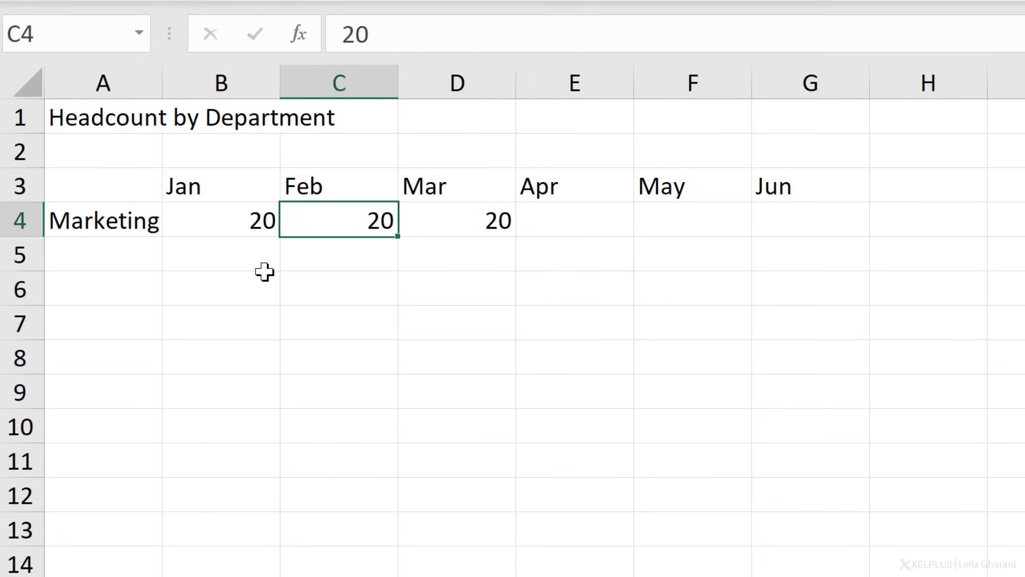
key(Right)
key(shift+Right)
key(Delete)
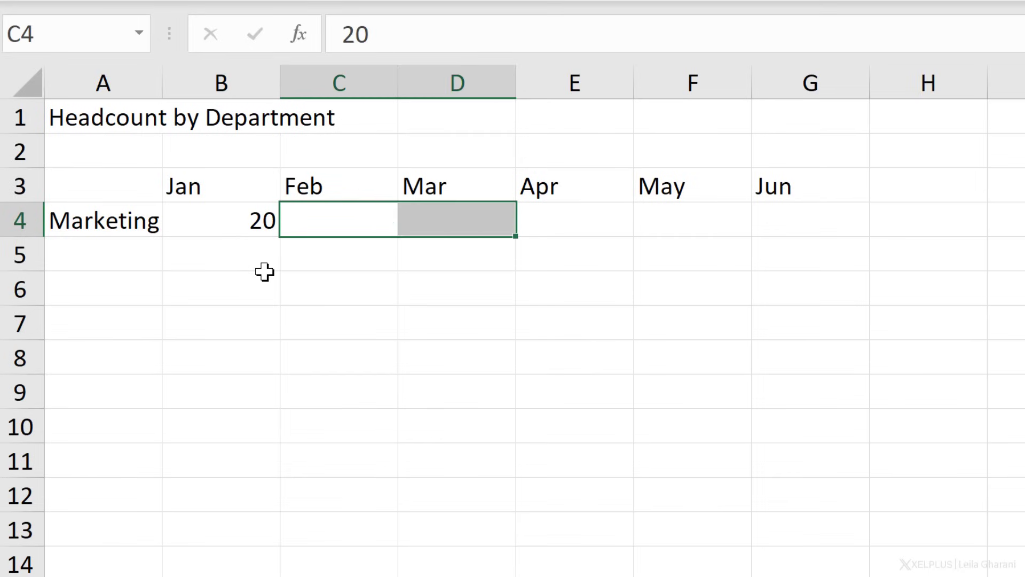
key(Left)
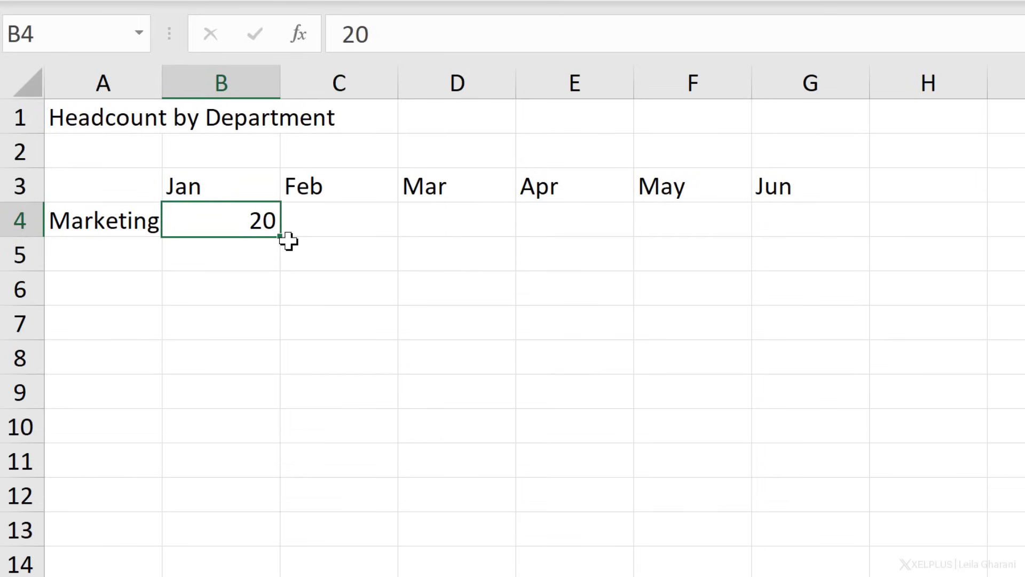
Copy 20 from B4 across to G4 with Ctrl+R and check the Jun value
drag(331, 237, 833, 231)
drag(374, 223, 716, 217)
key(Delete)
key(Left)
key(shift+Right)
key(shift+Right)
key(shift+Right)
key(shift+Right)
key(shift+Right)
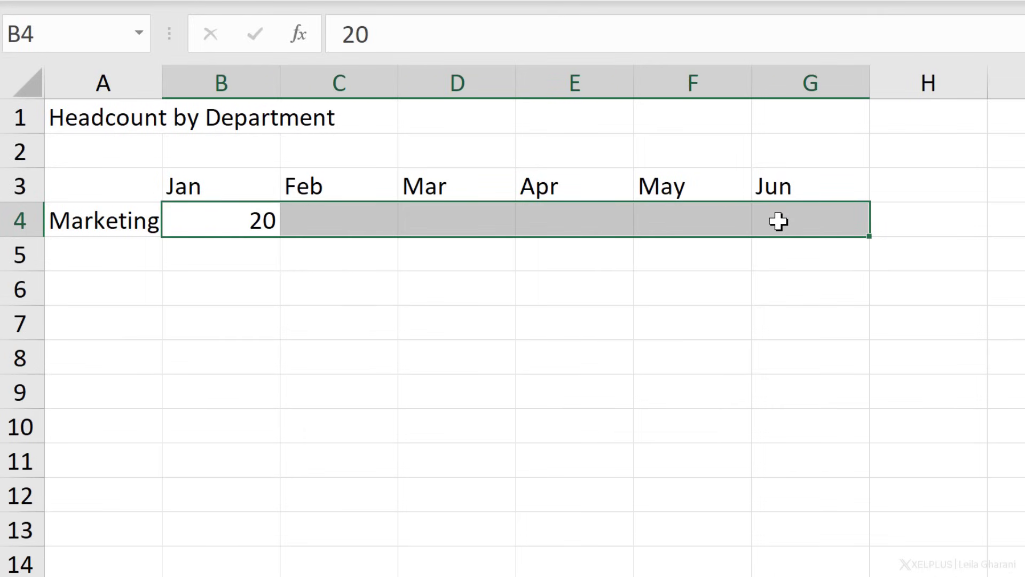
key(ctrl+r)
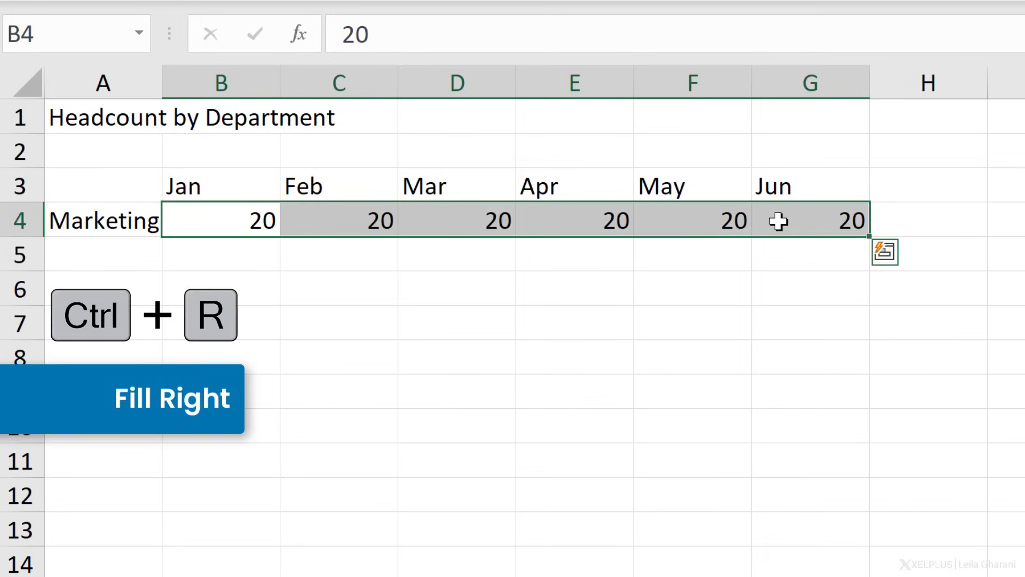
key(Right)
key(Right)
key(Right)
key(Right)
key(Right)
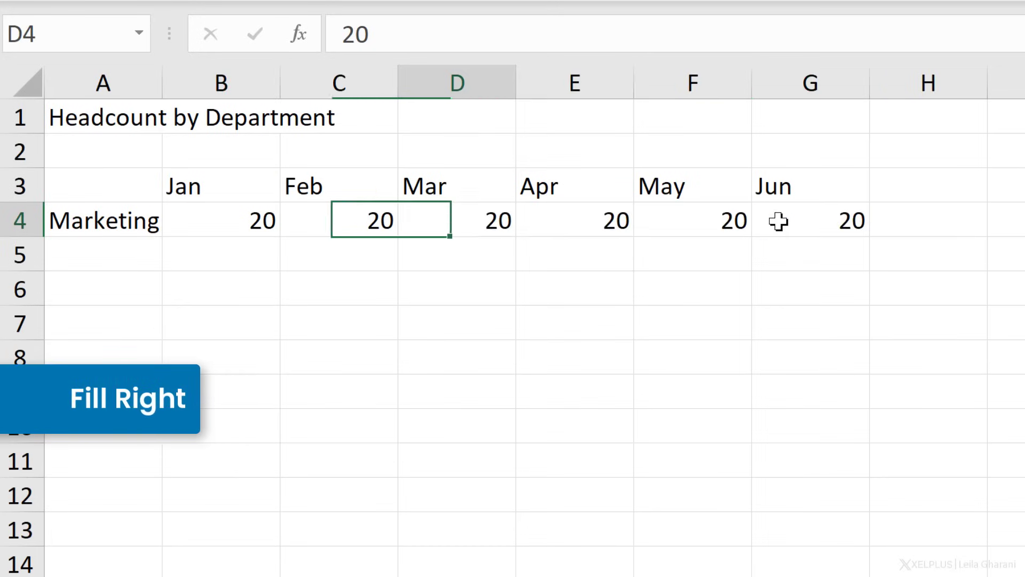
key(Down)
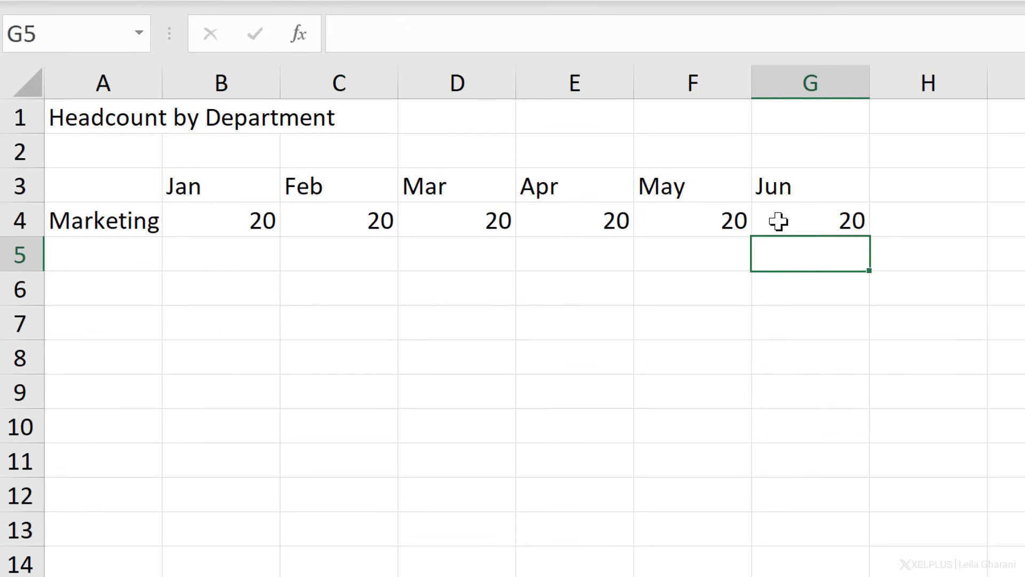
click(778, 222)
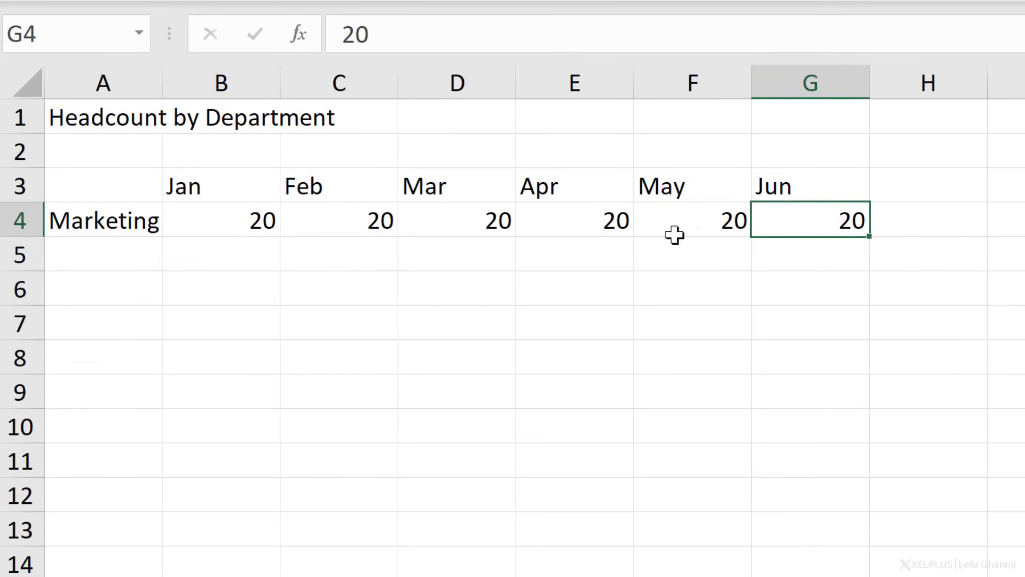
Select A4:G9 and enter the Sales row in row 5, starting with 10 for Jan and Feb
drag(155, 224, 797, 391)
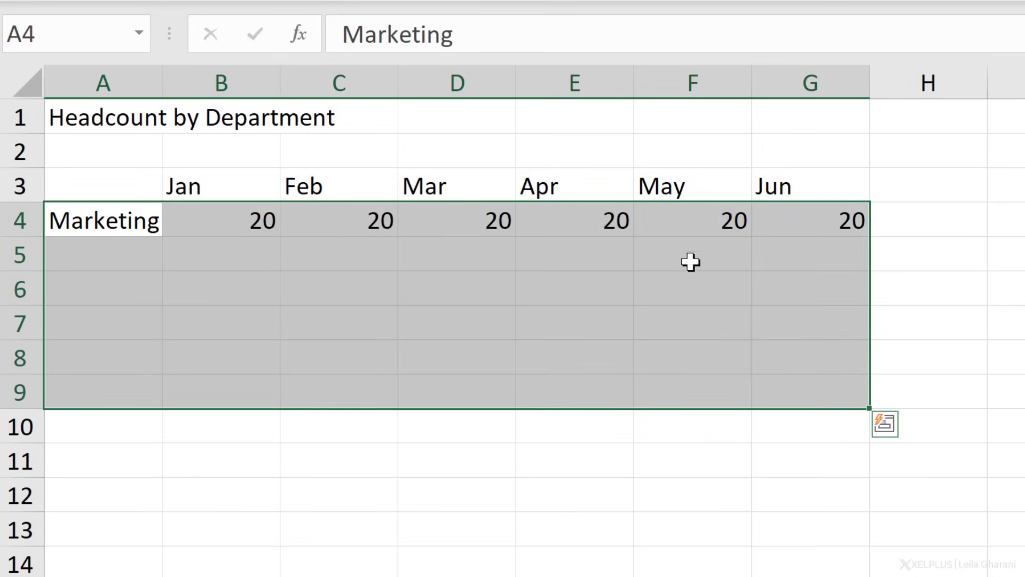
key(Tab)
key(Tab)
key(Tab)
key(Tab)
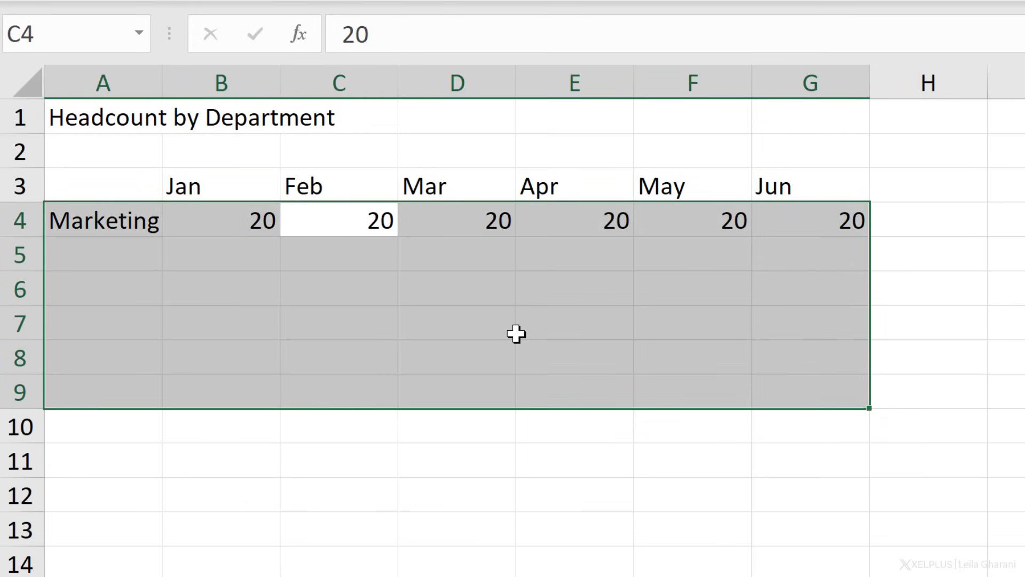
key(Tab)
key(Tab)
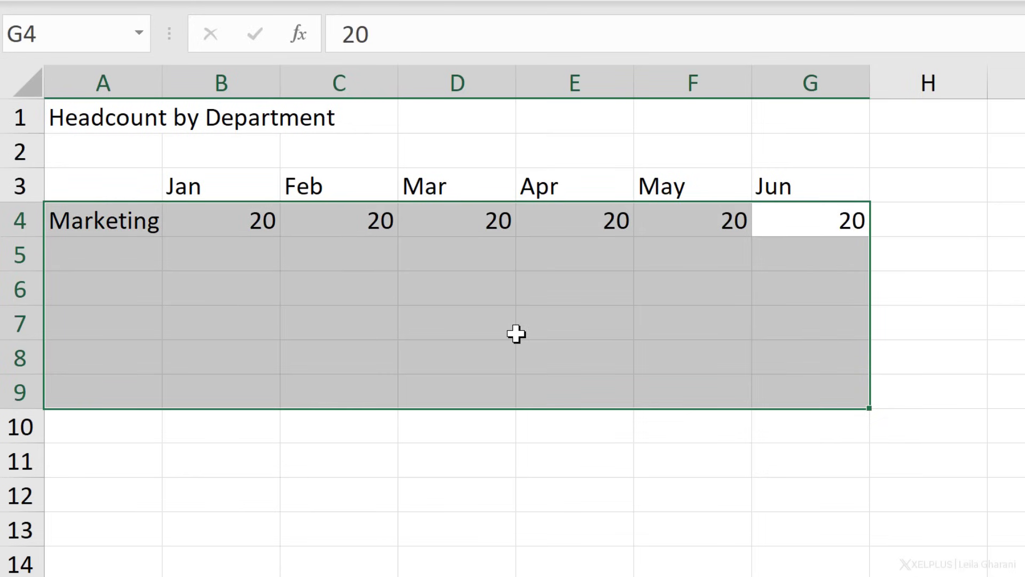
key(Tab)
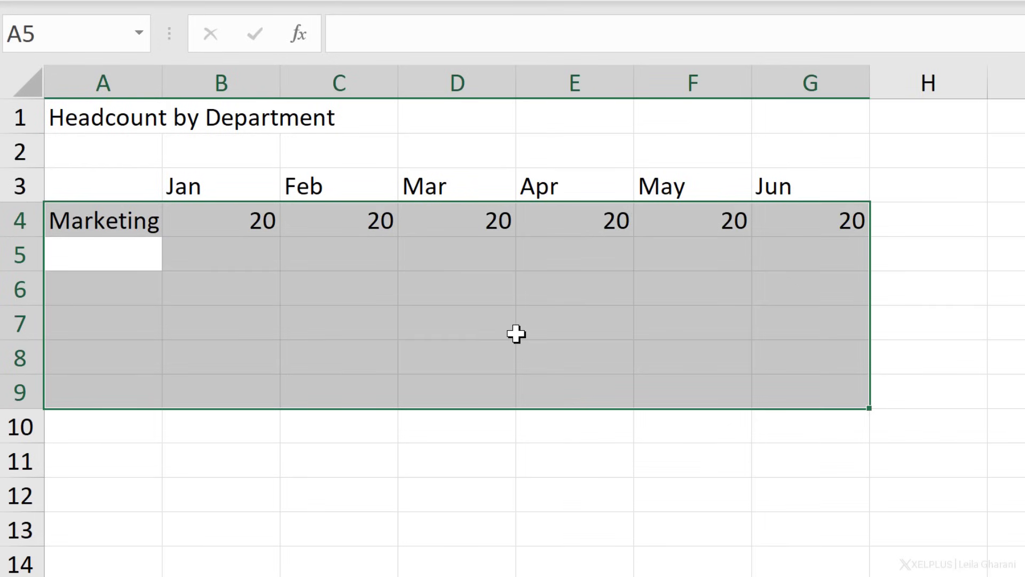
text(Sales)
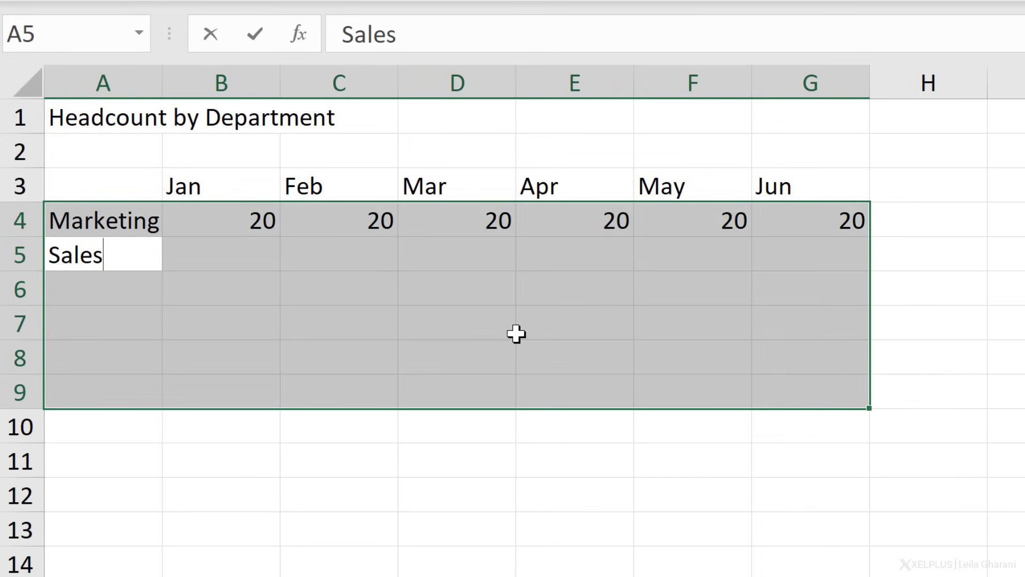
key(Tab)
text(10)
key(Tab)
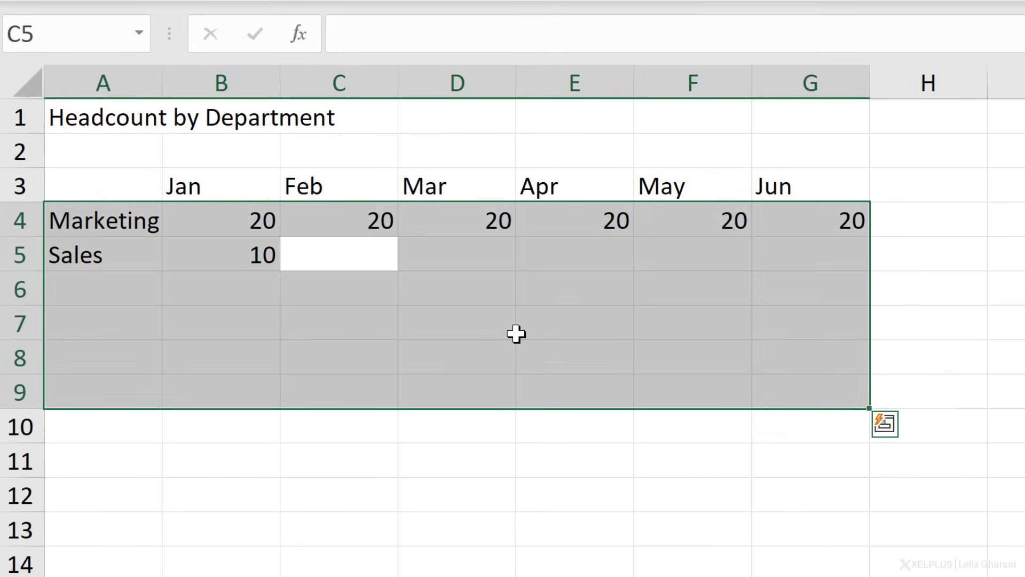
text(10)
key(Tab)
key(Tab)
key(Tab)
key(Tab)
key(Tab)
key(Tab)
key(Tab)
key(Tab)
key(Tab)
key(Tab)
key(Tab)
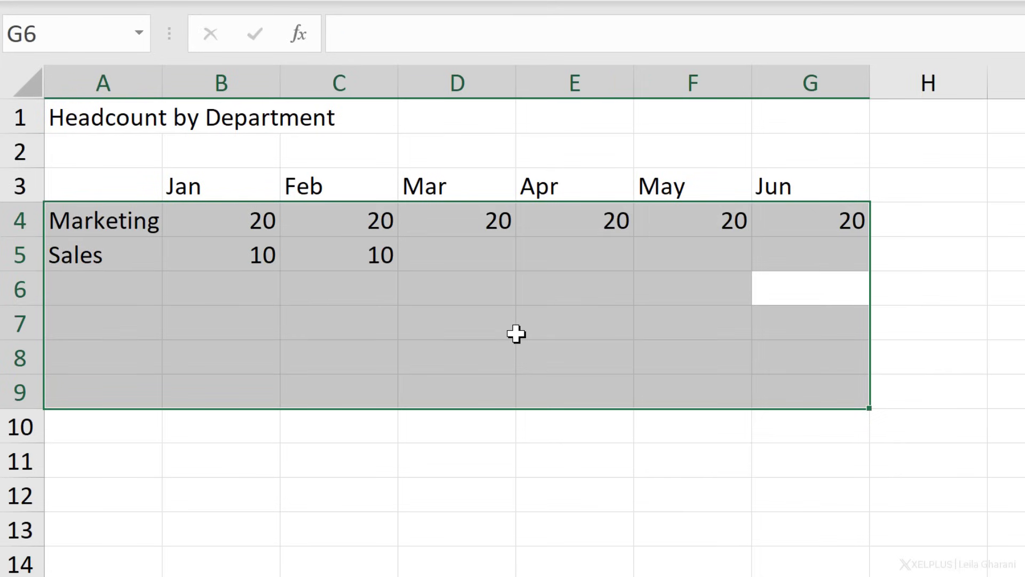
key(Right)
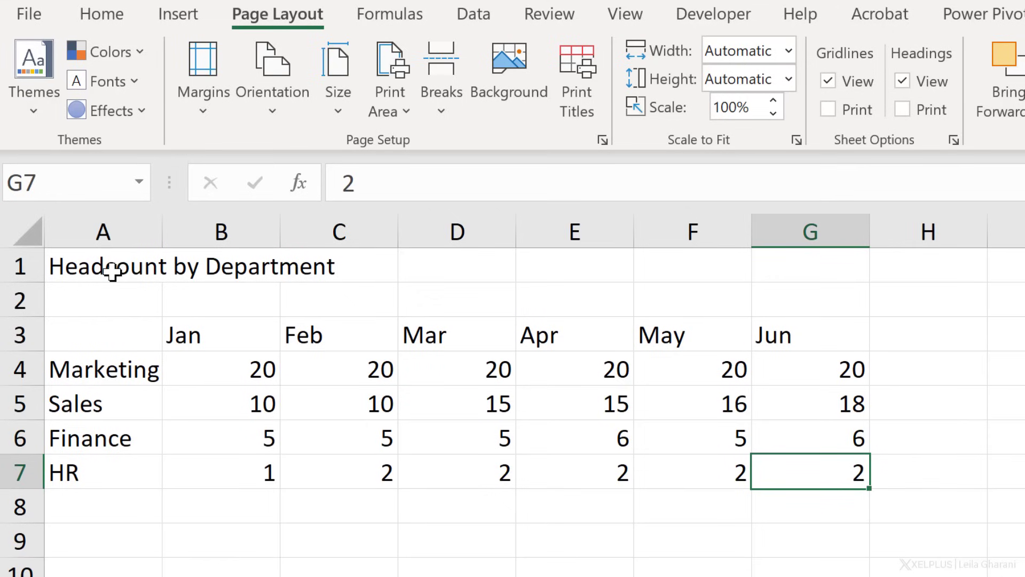
Merge and centre the title across A1:G1, then select the Jan–Jun headings in B3:G3
drag(112, 271, 780, 270)
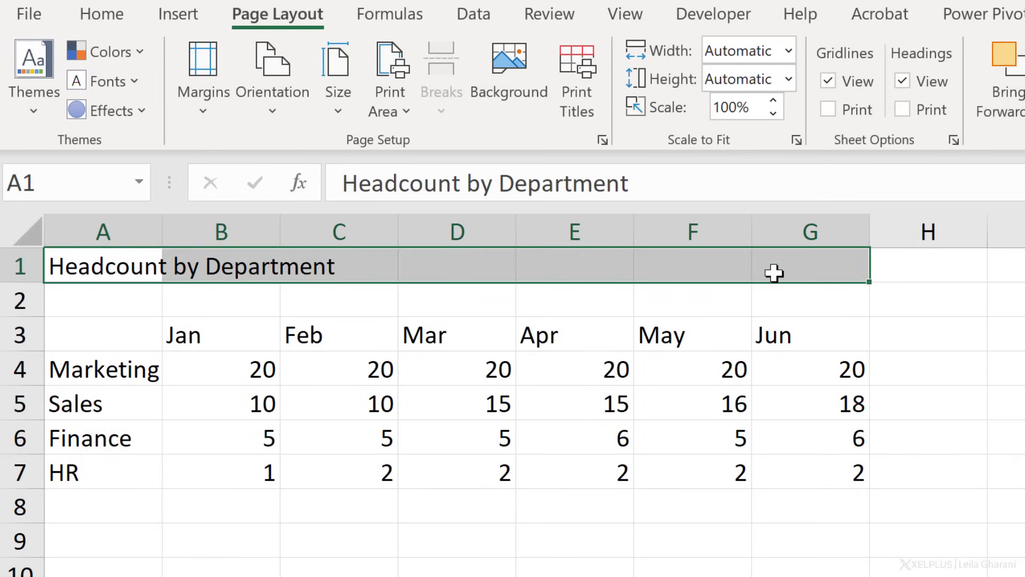
click(103, 16)
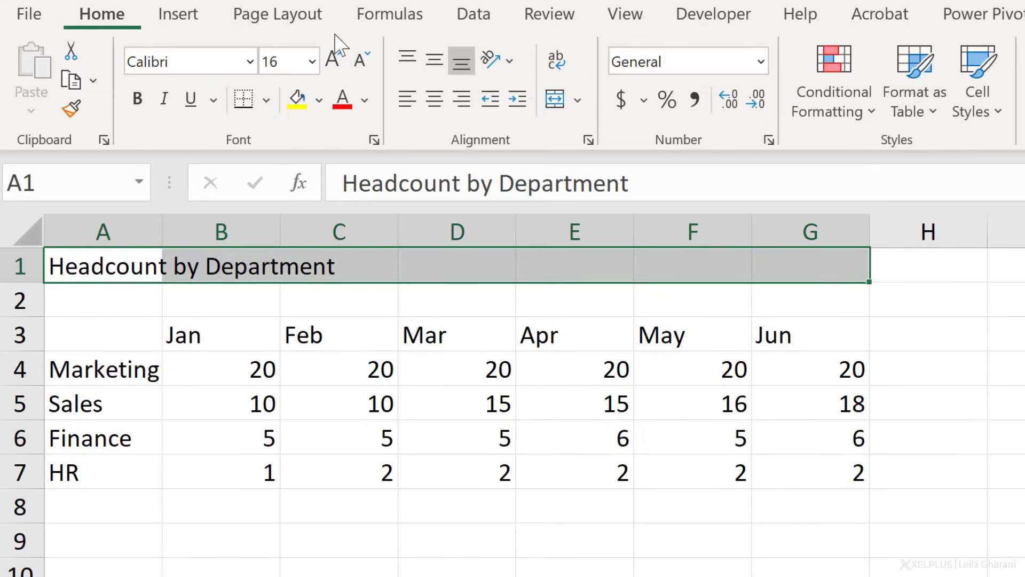
click(555, 100)
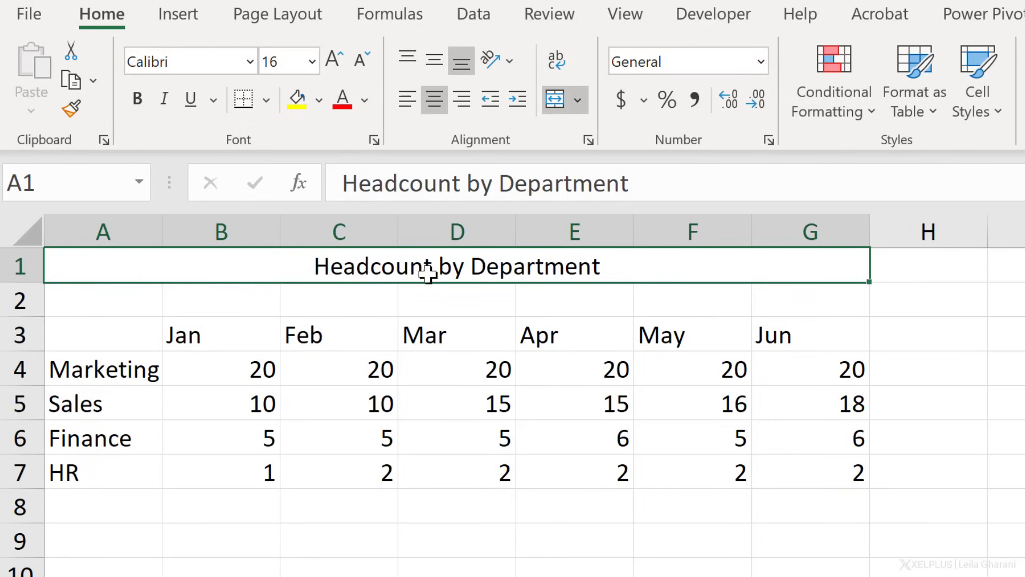
click(226, 334)
drag(226, 334, 777, 334)
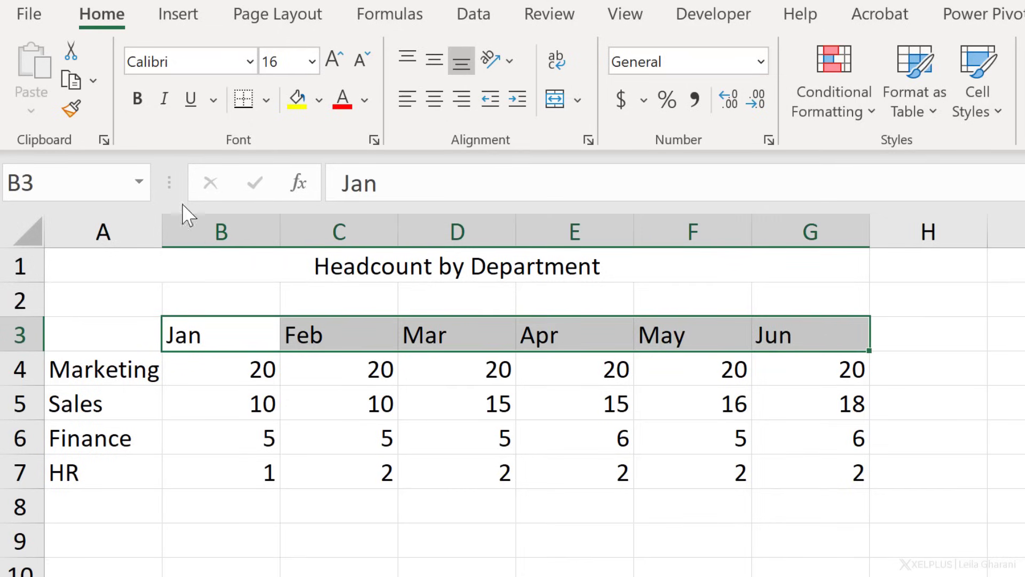
Bold the month headings and autofit columns B–G, then widen them slightly
click(137, 102)
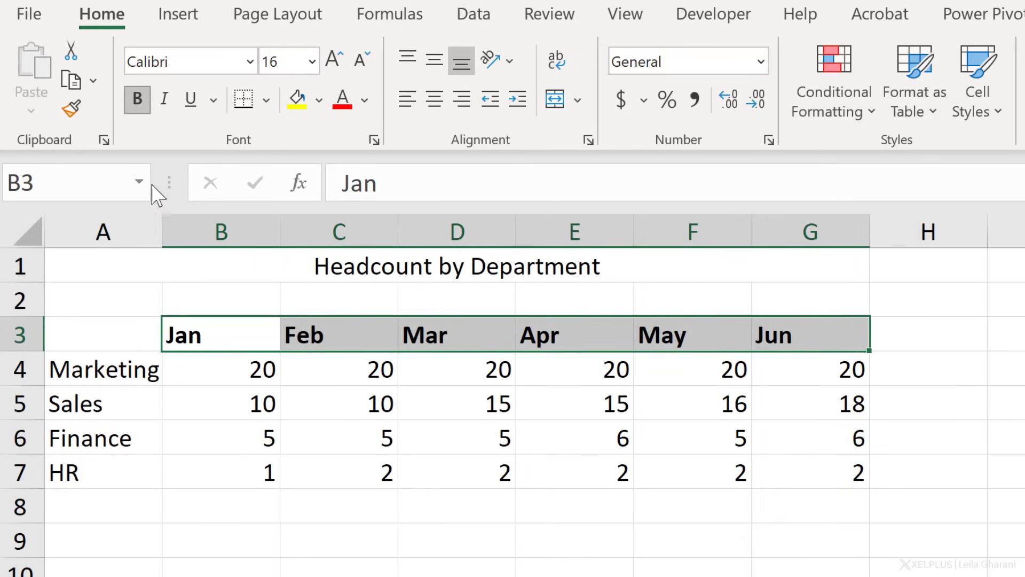
drag(238, 229, 780, 238)
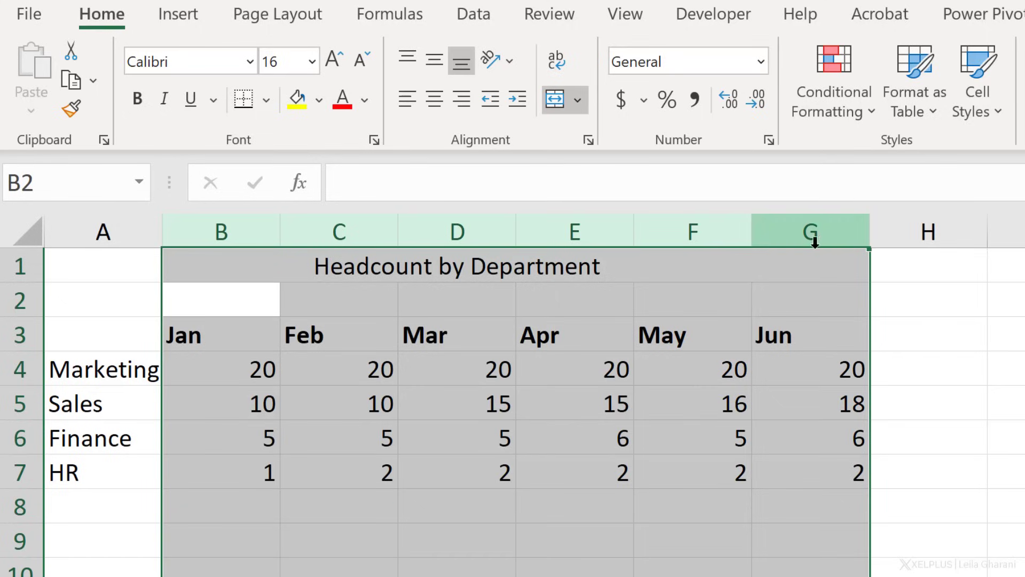
double_click(867, 234)
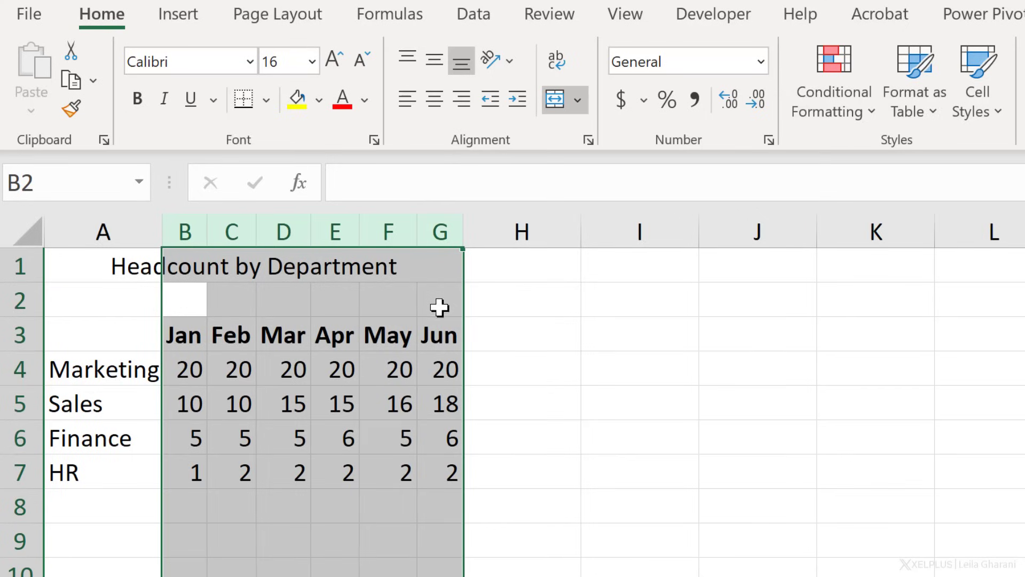
drag(462, 231, 475, 227)
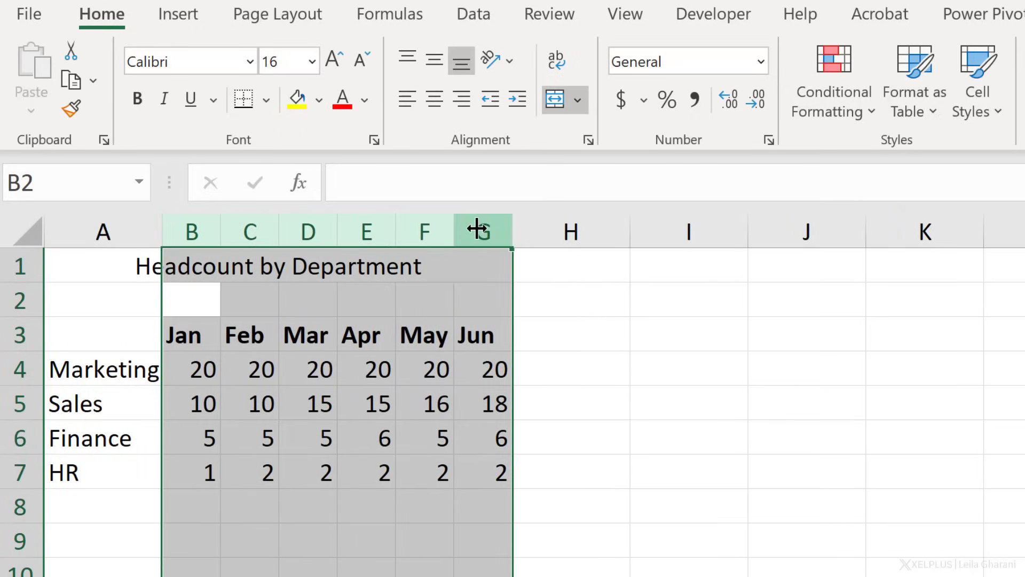
Give the Jan–Jun headings in B3:G3 a thick bottom border
click(197, 342)
drag(197, 346, 469, 334)
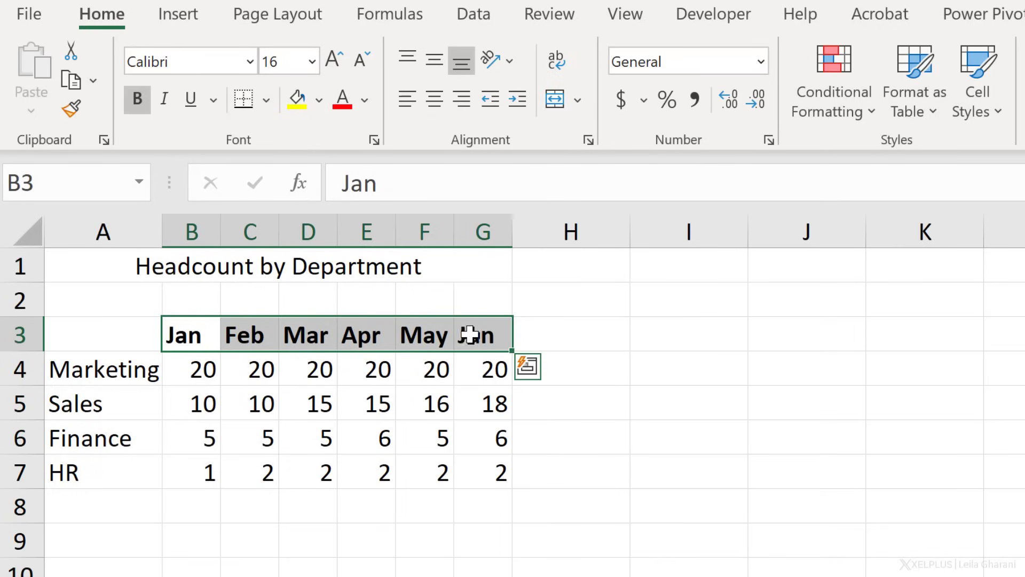
click(266, 101)
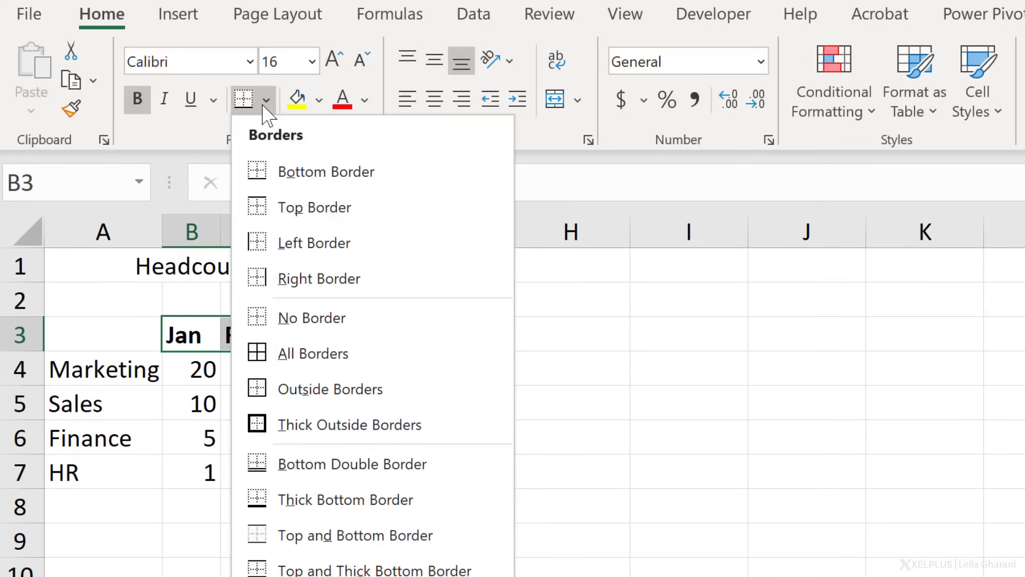
click(309, 505)
click(271, 412)
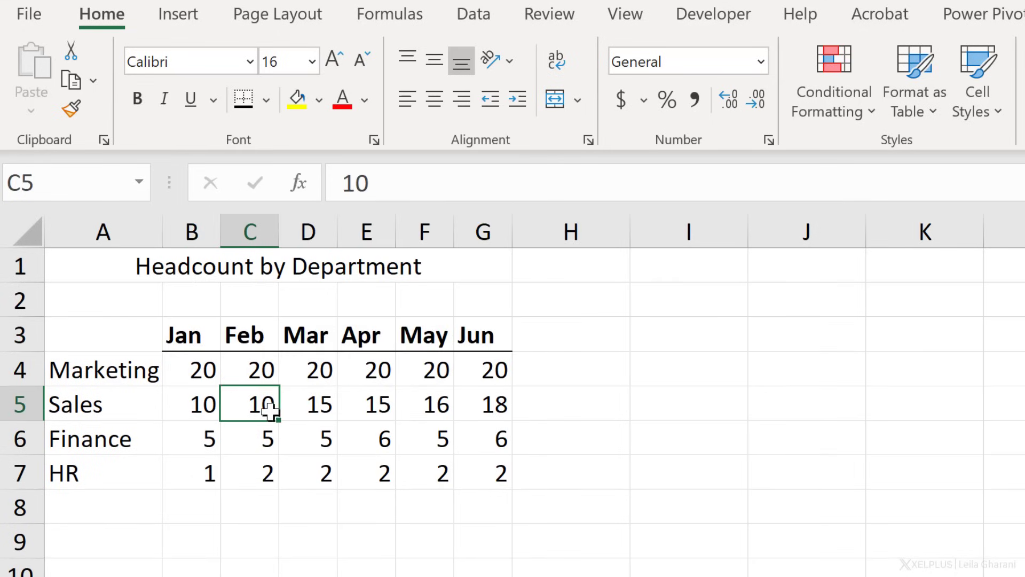
Move the HR row from row 7 to just above Sales, cancelling the overwrite prompt
drag(119, 480, 455, 487)
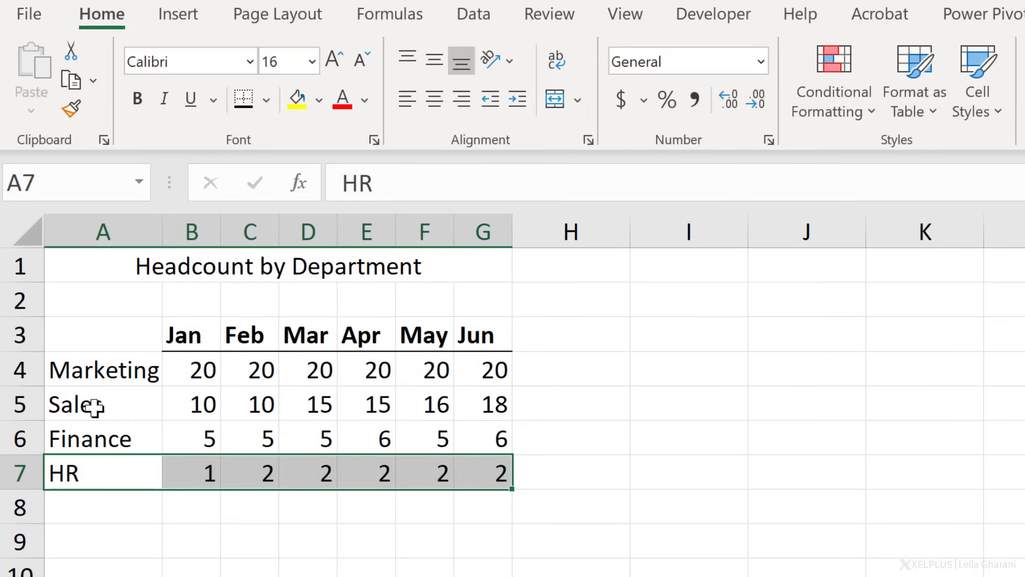
mouse_move(441, 465)
drag(107, 457, 87, 404)
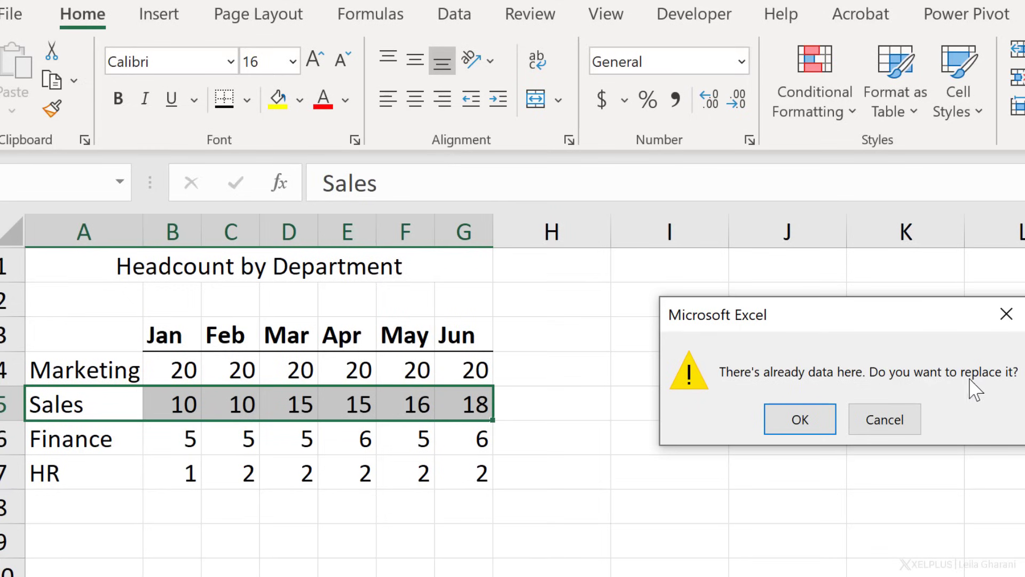
click(884, 424)
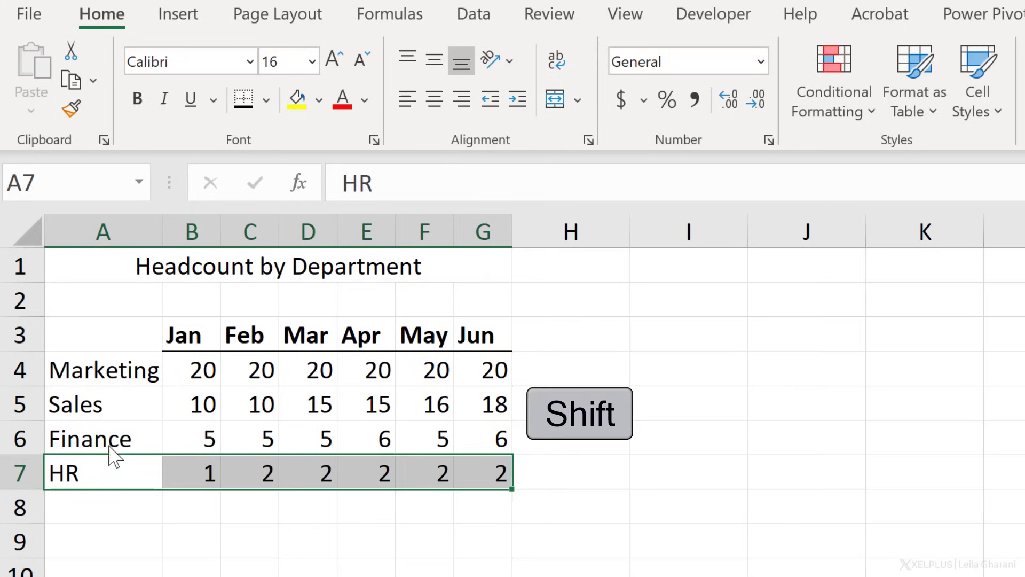
drag(107, 454, 109, 389)
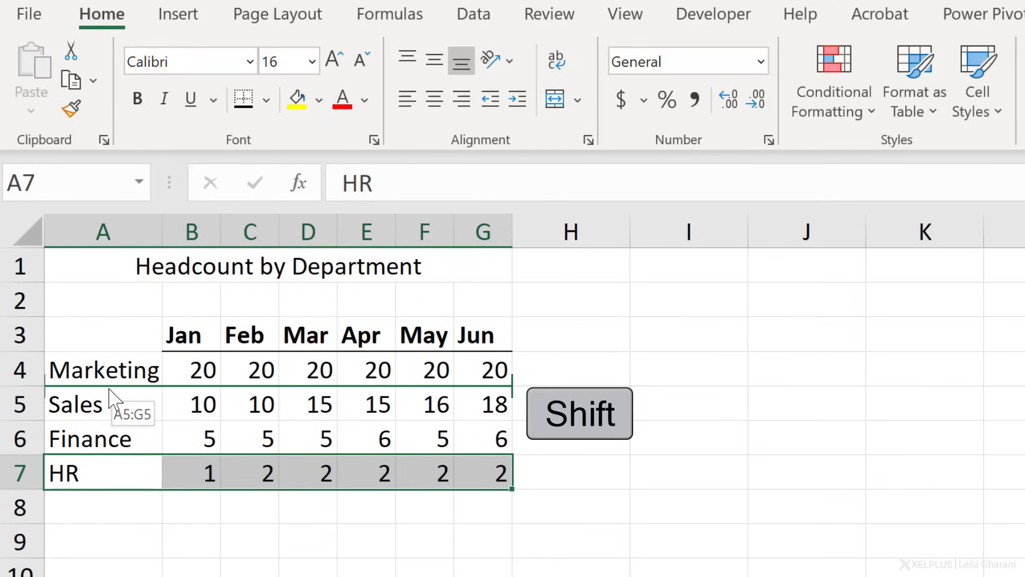
drag(109, 389, 109, 389)
click(108, 391)
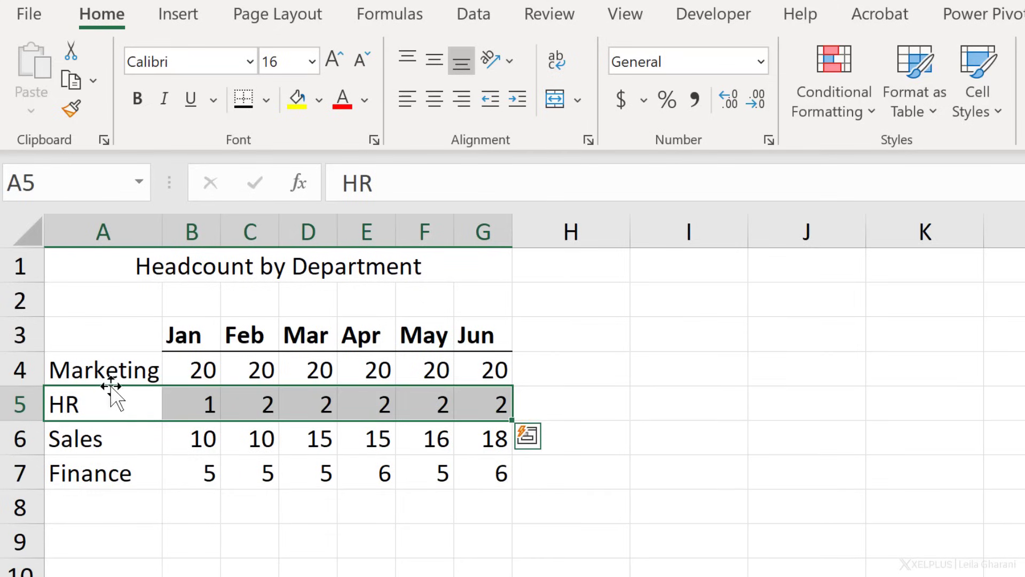
Cut the HR row (row 5) and insert it above the Finance row so it follows Sales
click(107, 431)
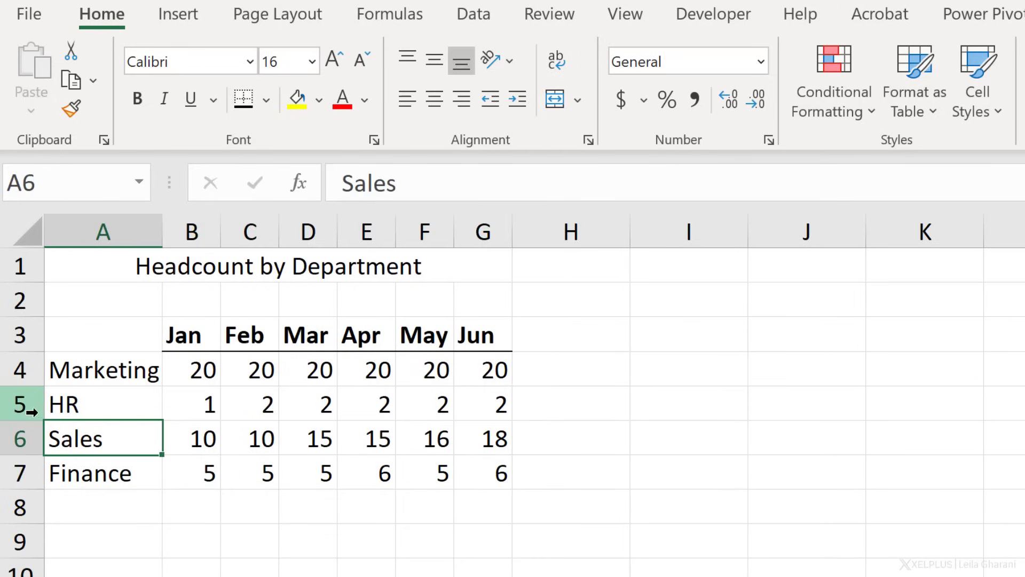
click(23, 402)
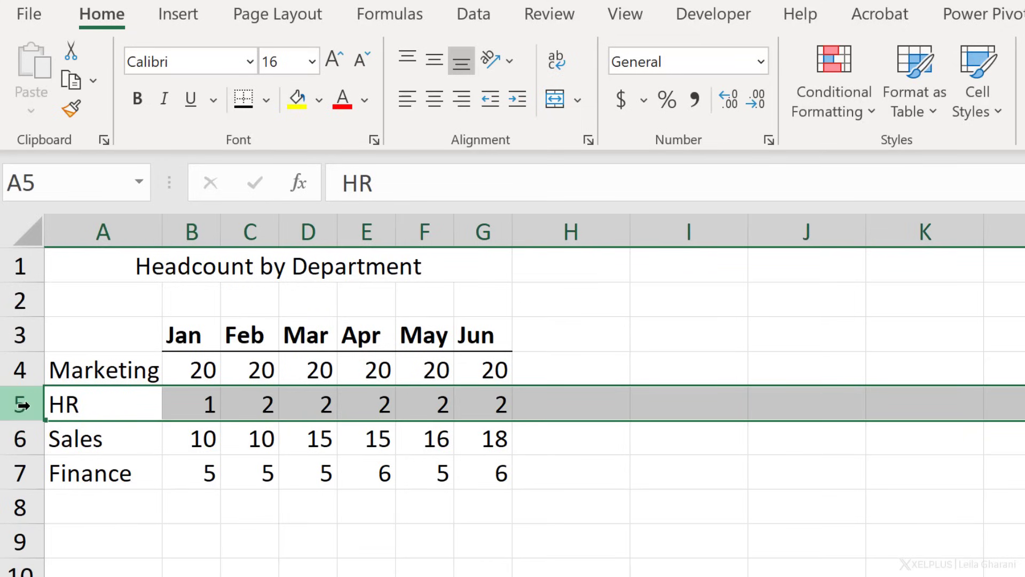
right_click(22, 406)
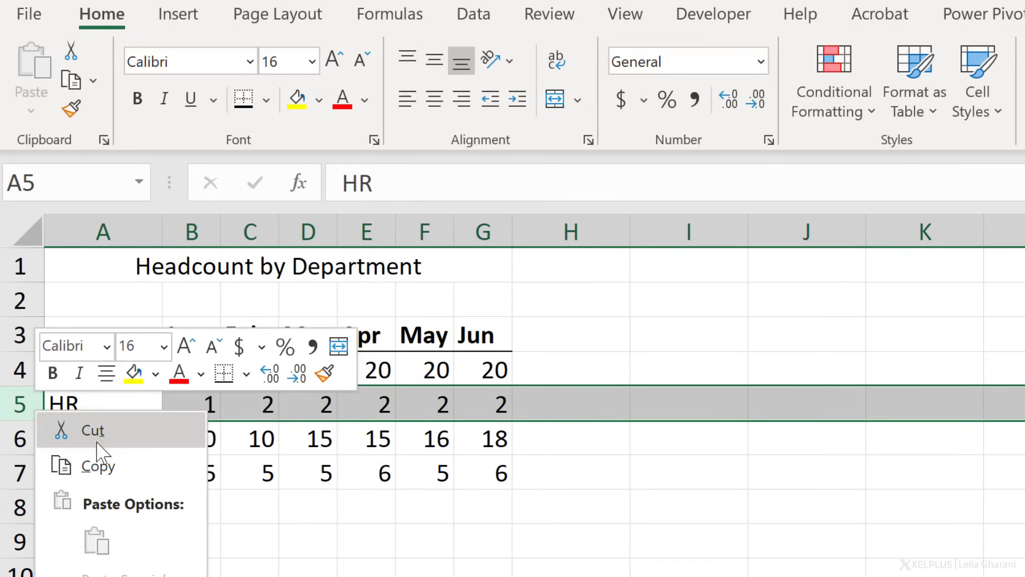
click(94, 436)
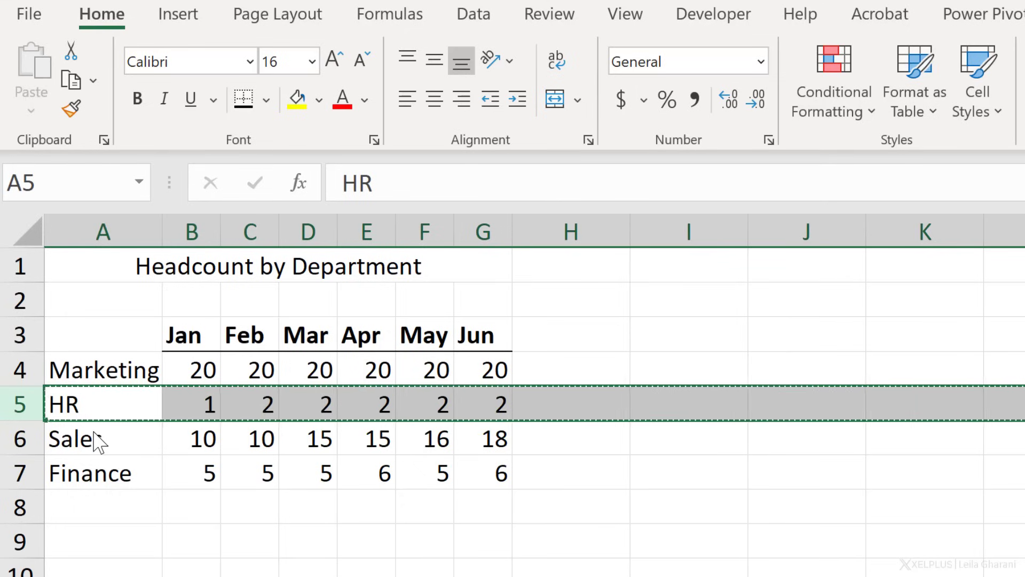
click(21, 469)
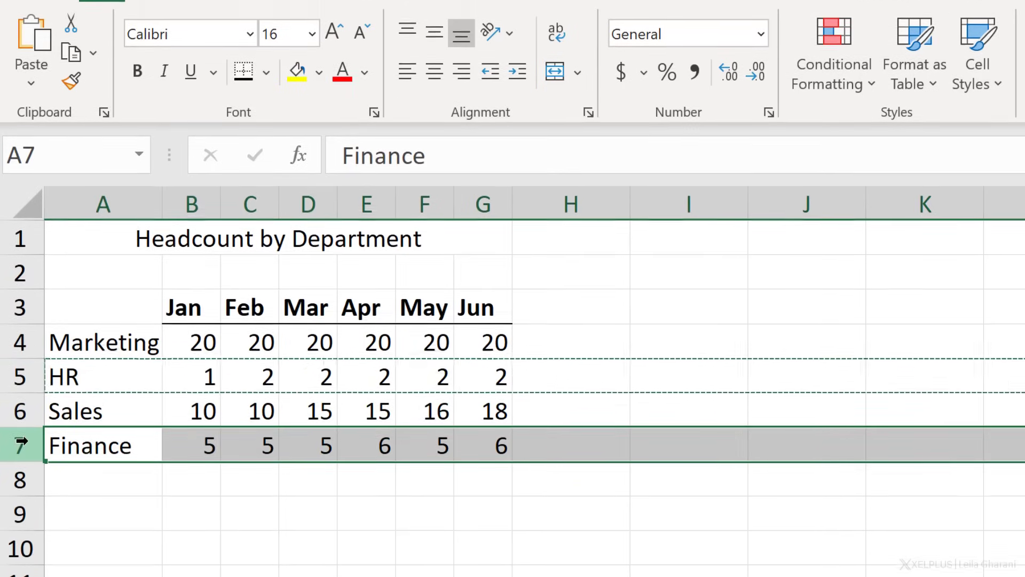
right_click(22, 441)
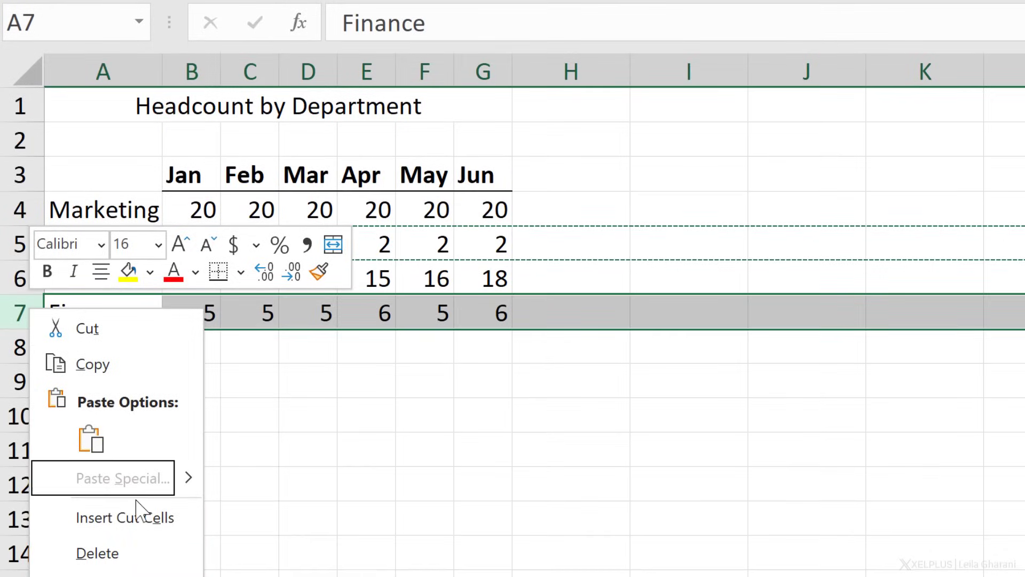
click(138, 514)
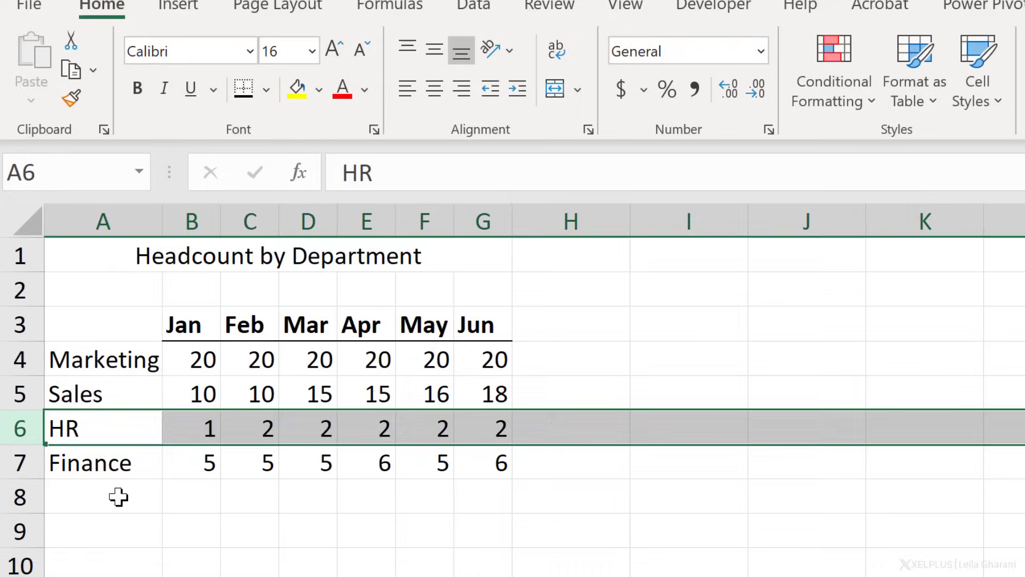
Apply a light blue theme fill to the merged Headcount by Department title cell A1
click(126, 257)
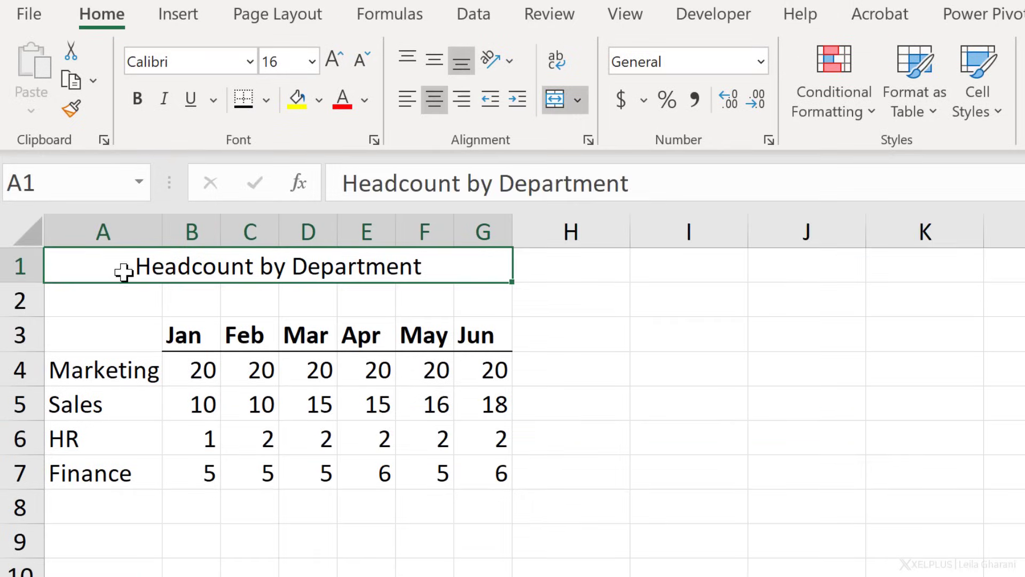
click(318, 89)
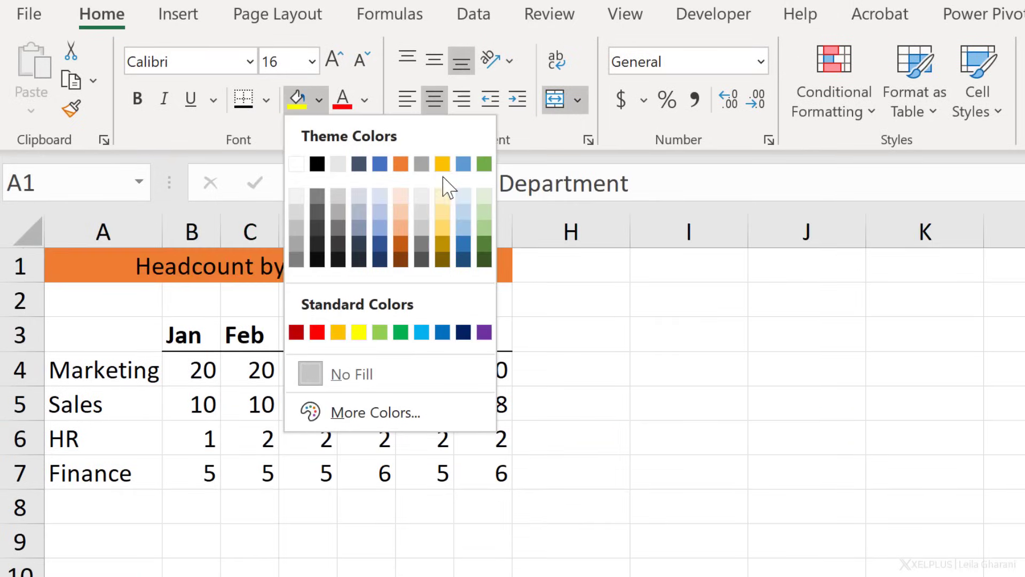
click(461, 201)
click(115, 411)
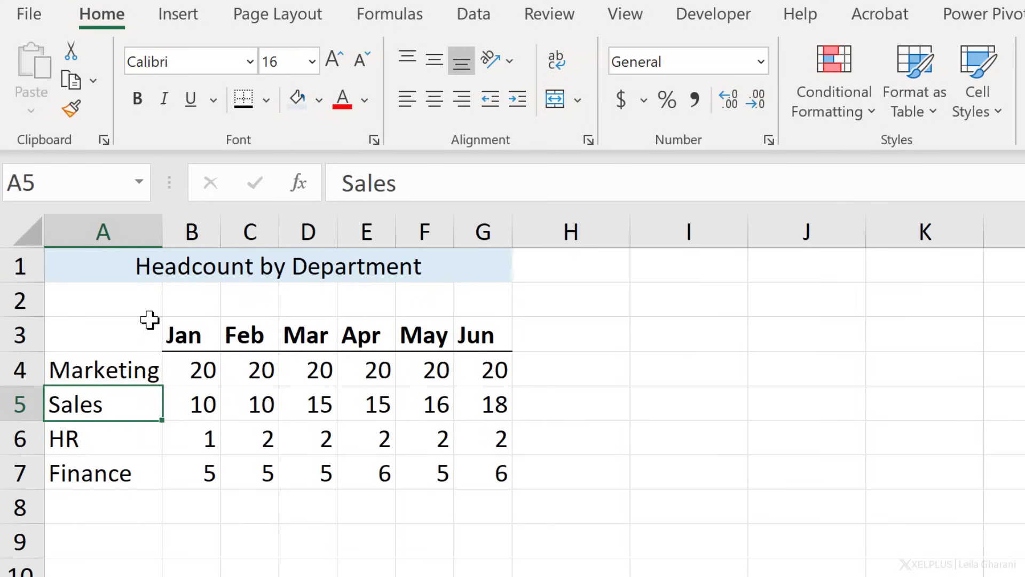
click(196, 403)
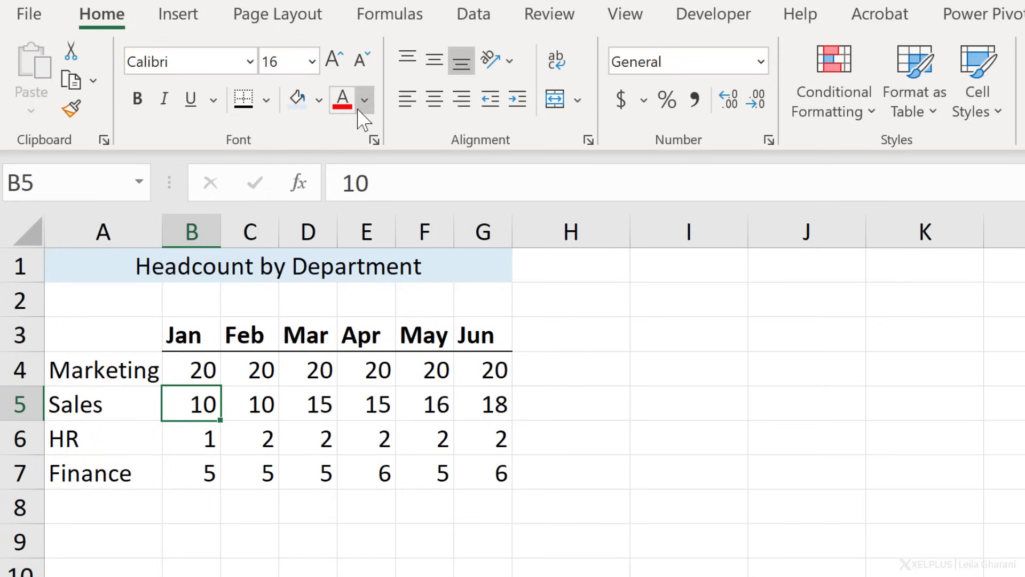
Make the Sales Jan value (B5) red and copy that red format to Sales Apr (E5)
click(344, 100)
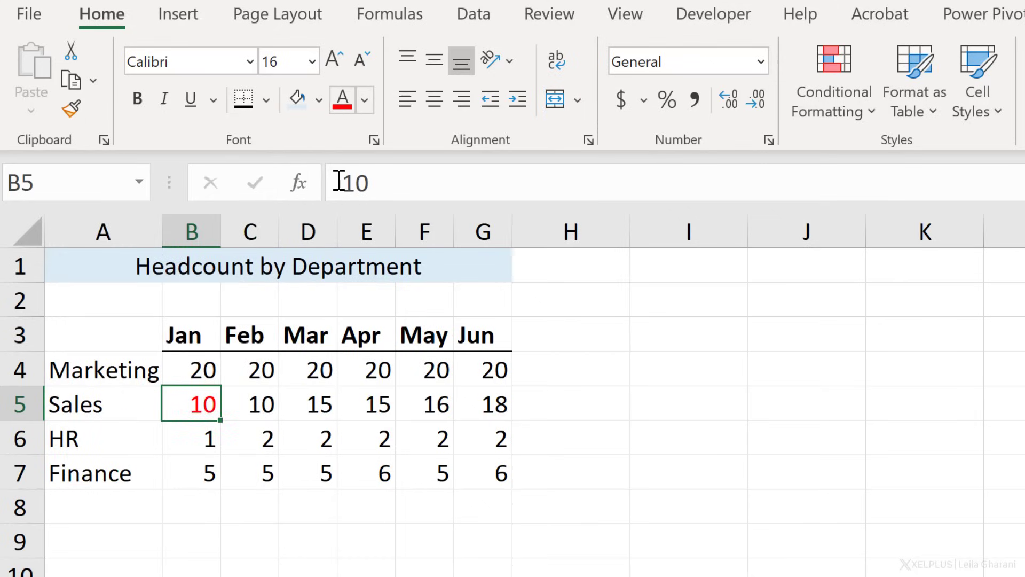
click(328, 445)
click(374, 440)
click(430, 440)
click(193, 400)
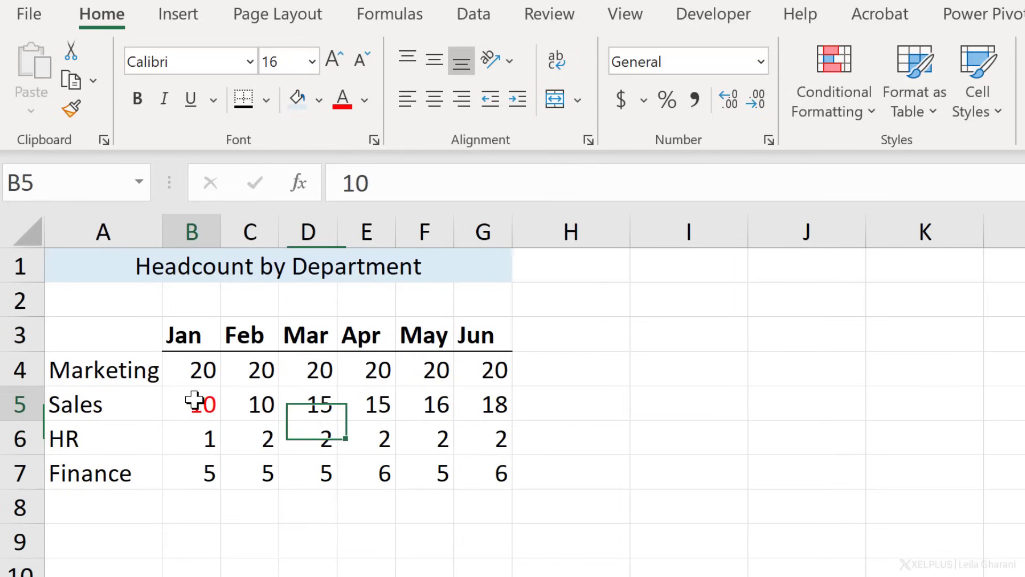
click(71, 109)
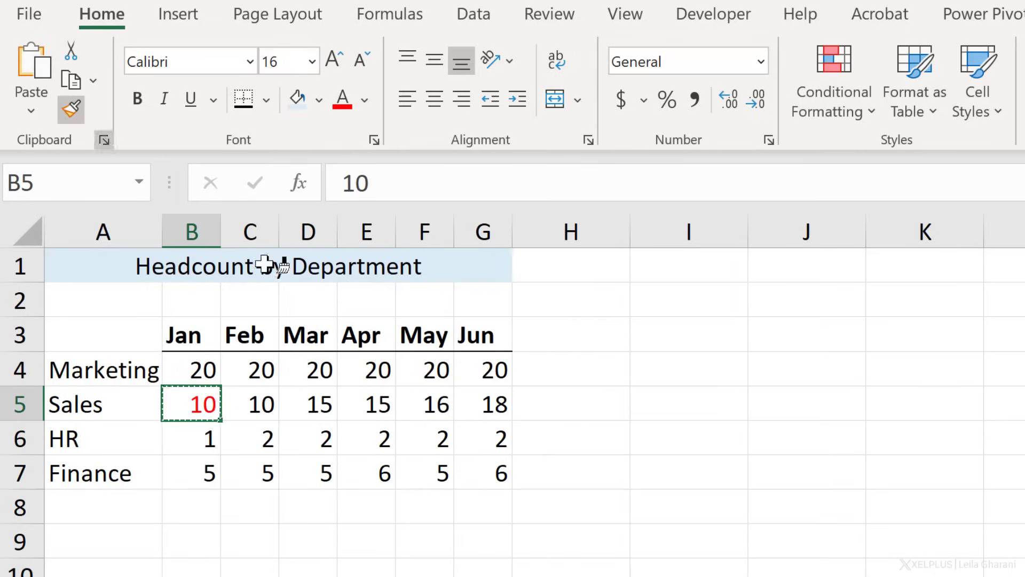
click(378, 404)
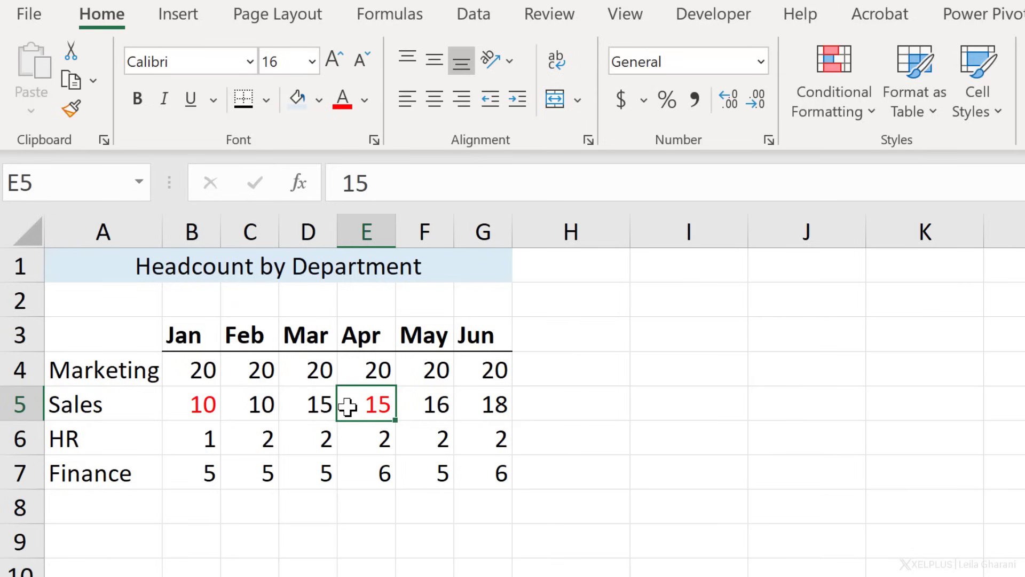
Use Format Painter to make HR Mar and May, and Finance Jun and Feb, red
click(193, 406)
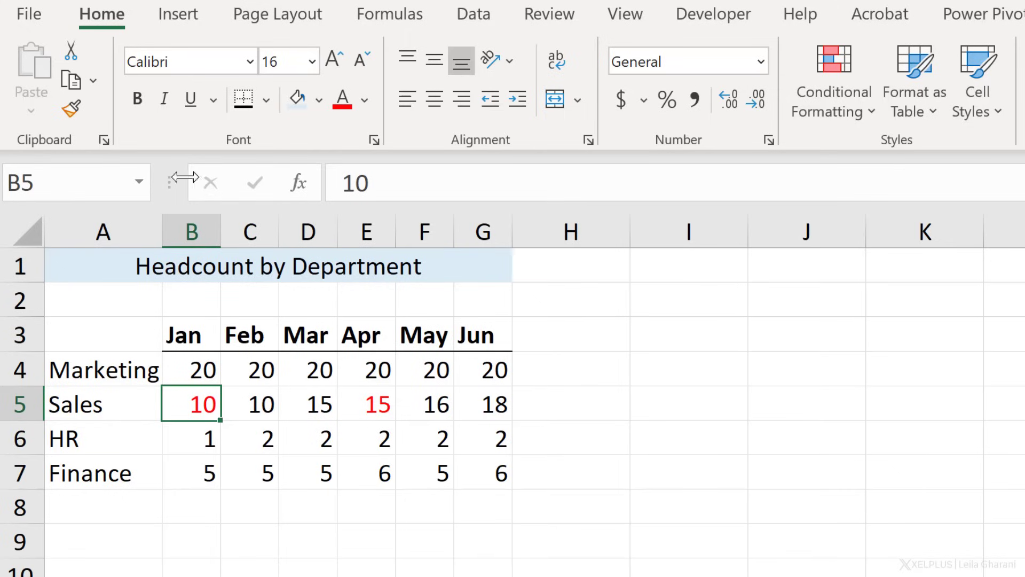
click(72, 111)
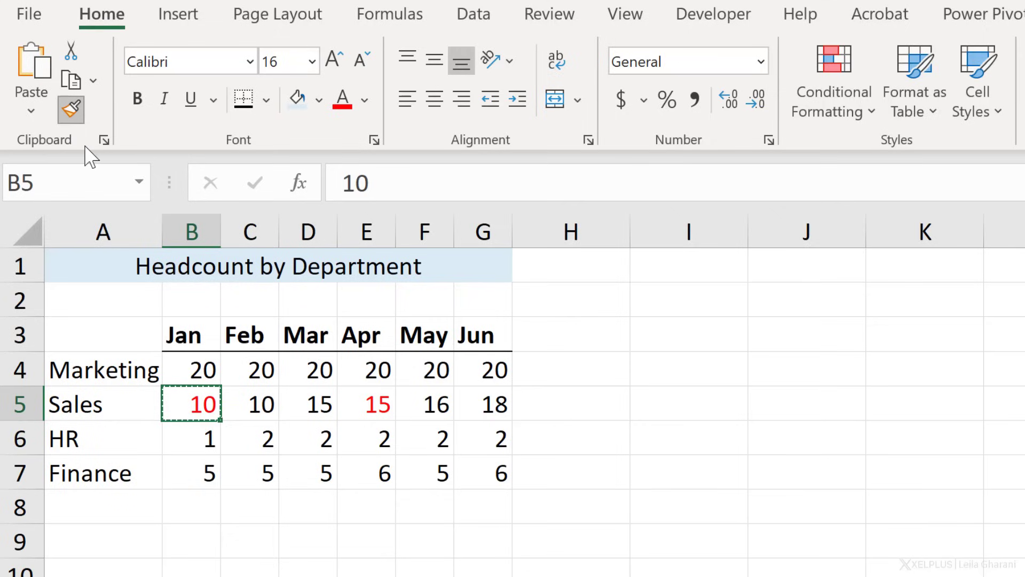
click(74, 109)
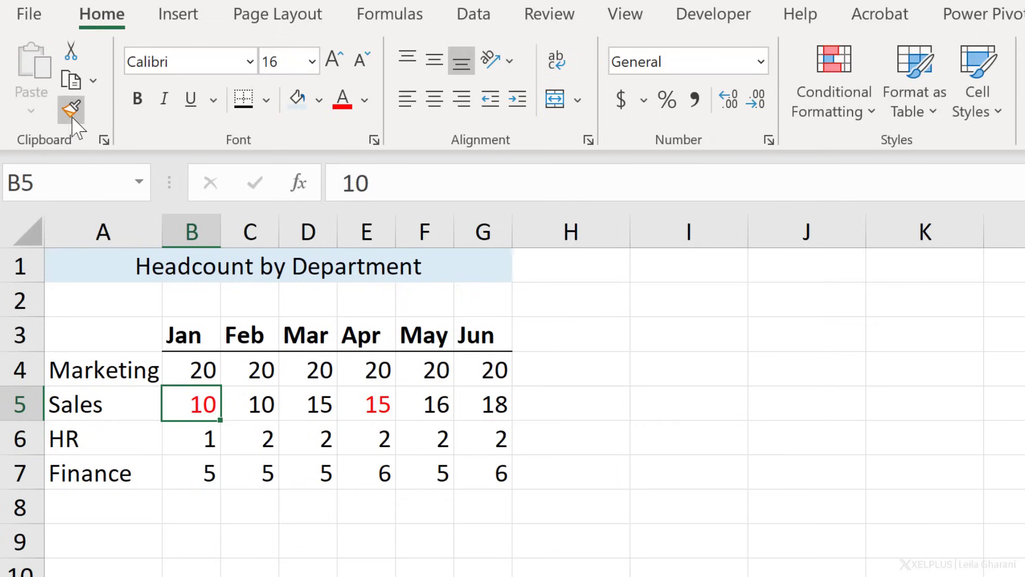
click(320, 437)
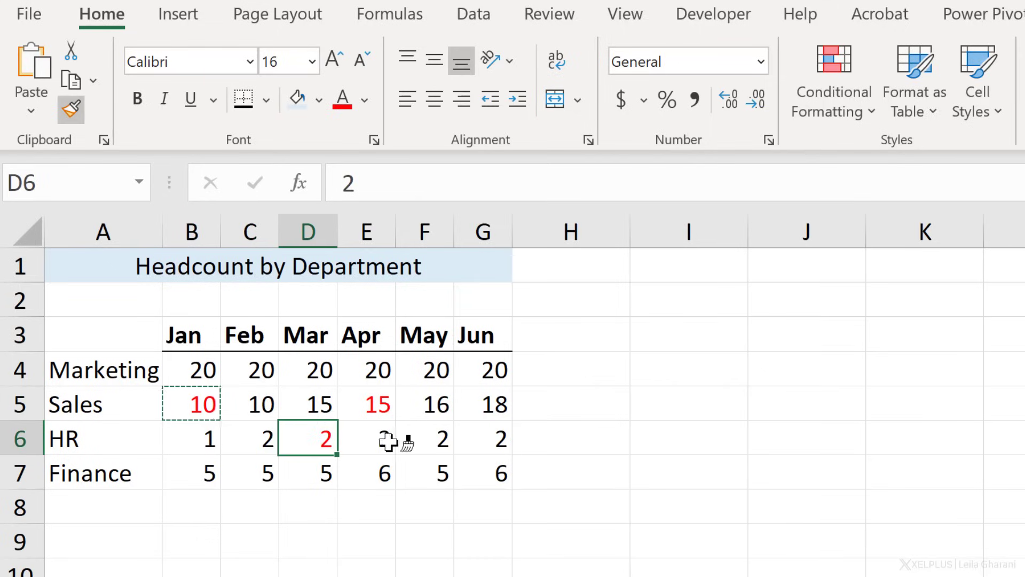
click(434, 441)
click(477, 468)
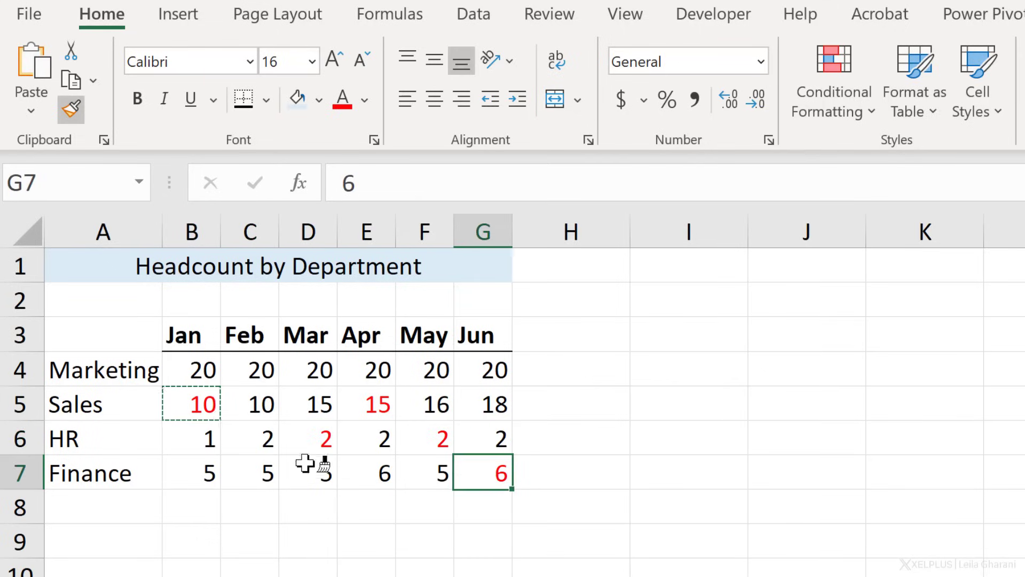
click(241, 469)
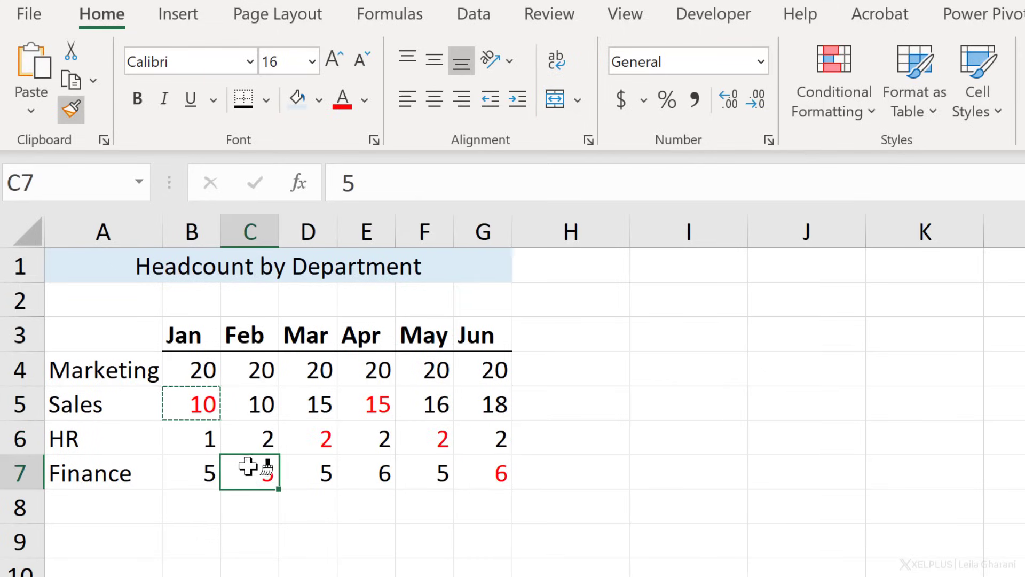
key(Escape)
click(182, 516)
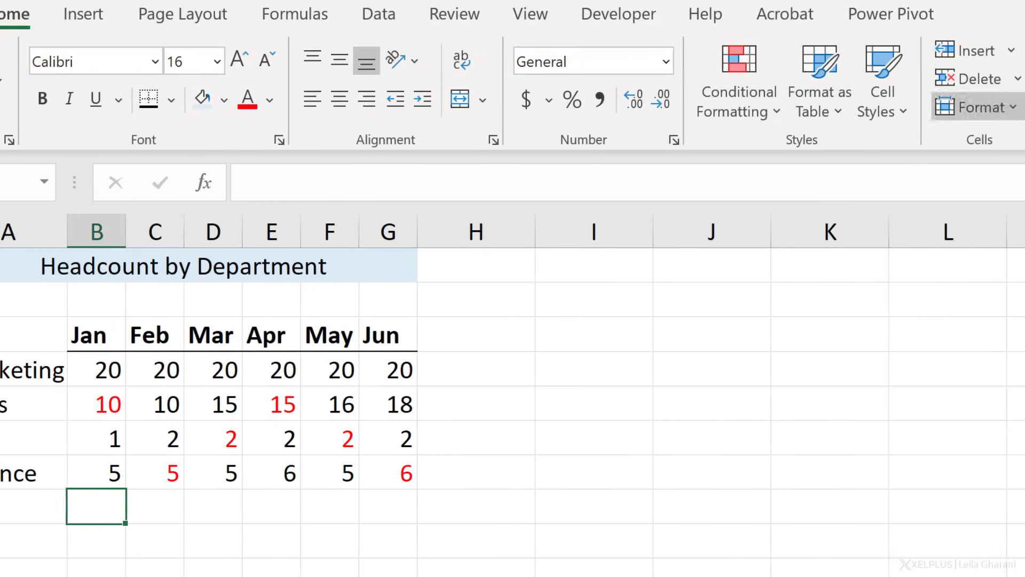
click(883, 49)
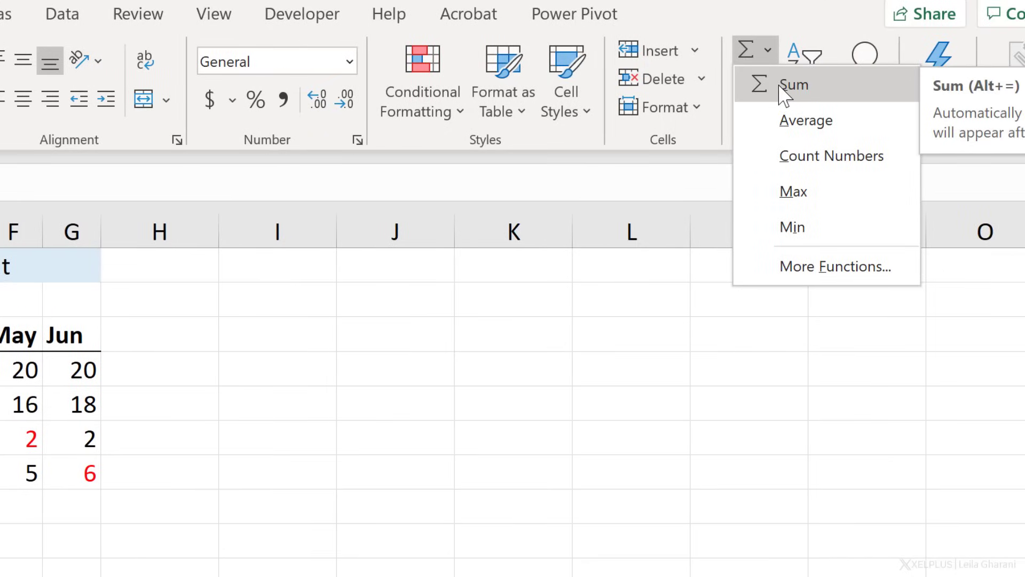
click(789, 85)
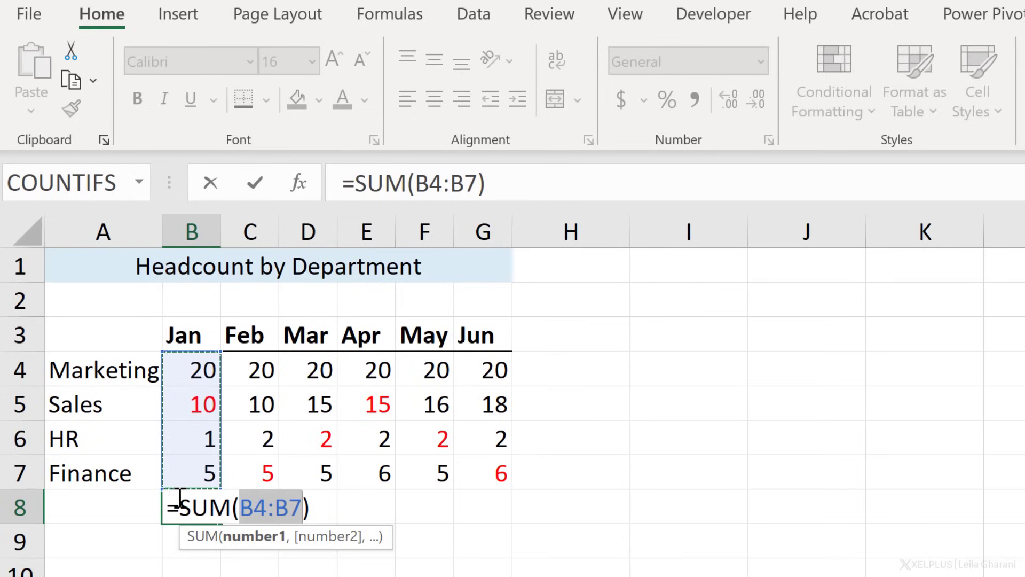
key(Return)
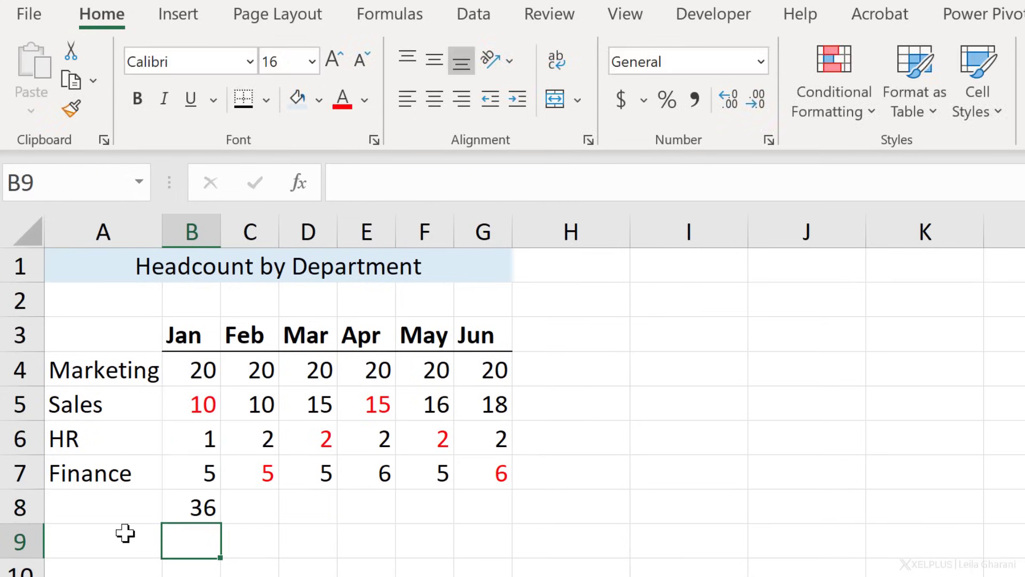
key(Up)
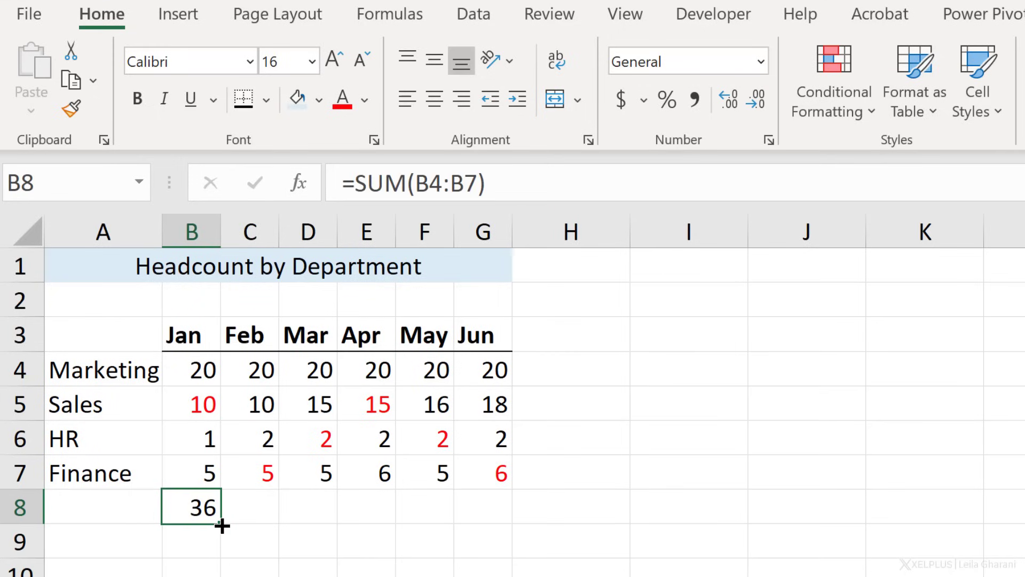
drag(222, 526, 520, 536)
click(483, 506)
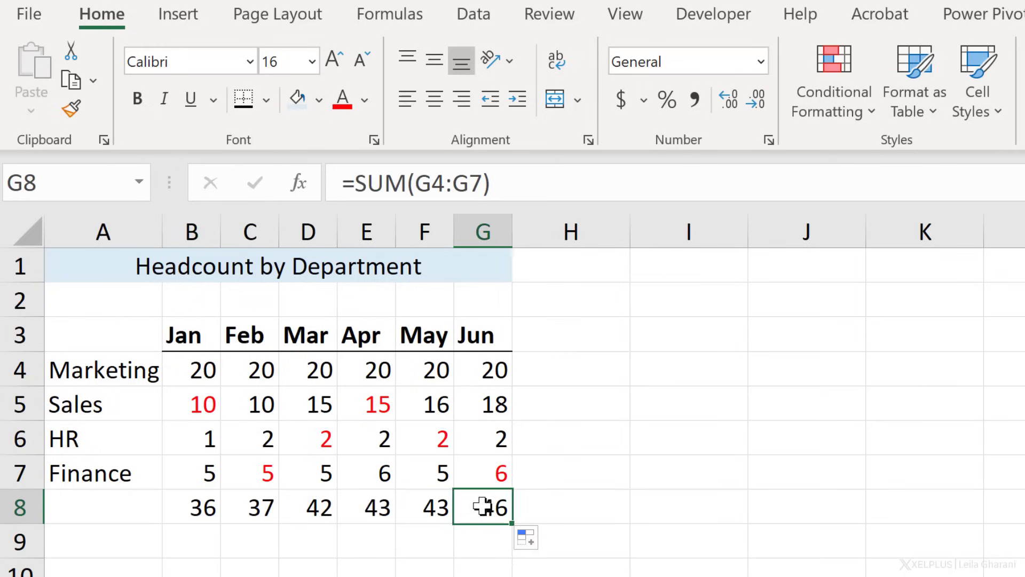
click(527, 180)
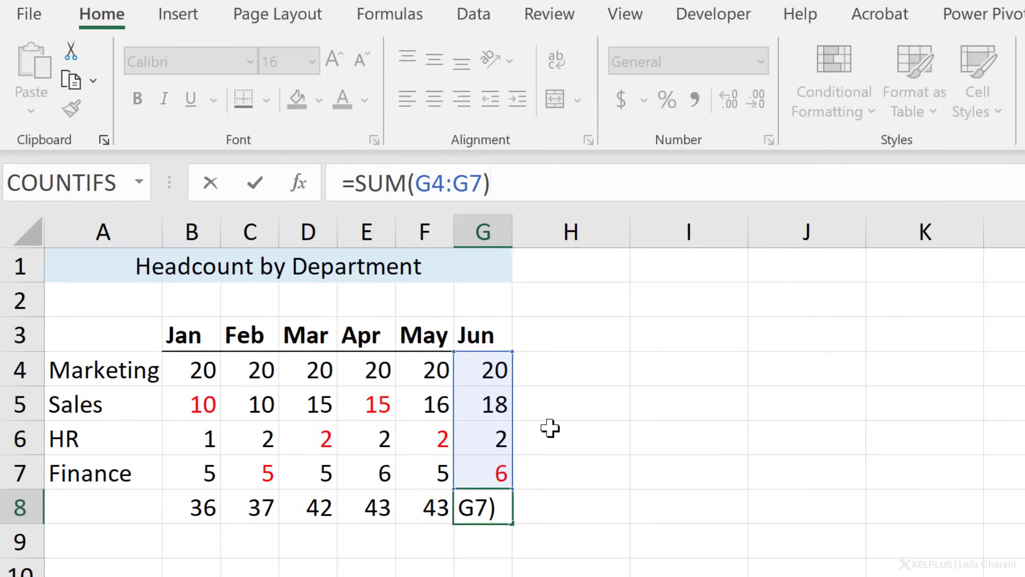
key(Return)
drag(176, 498, 492, 512)
key(Delete)
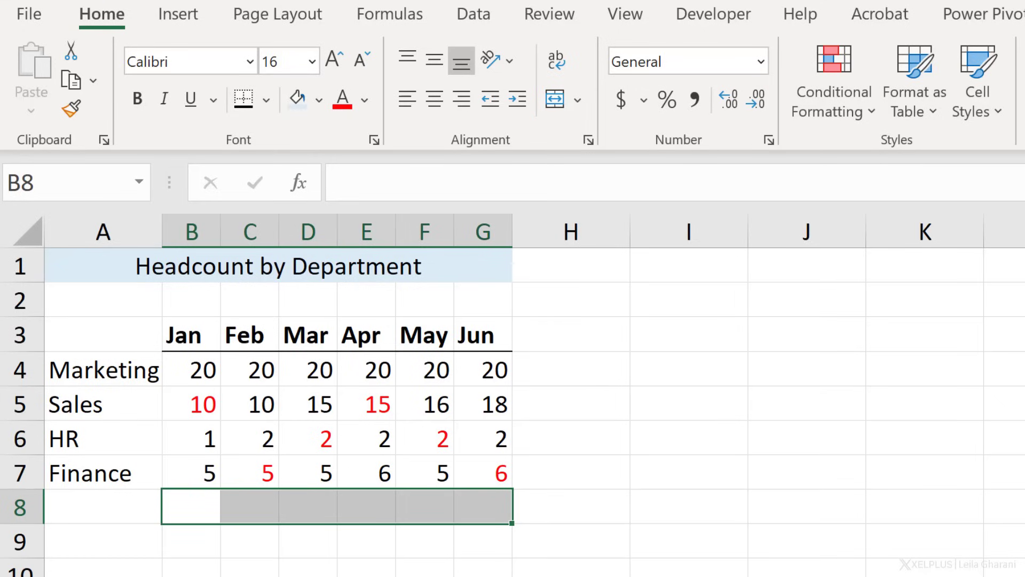
AutoSum B8:G8 with Alt+= to total each month: 36, 37, 42, 43, 43, 46
key(alt+equal)
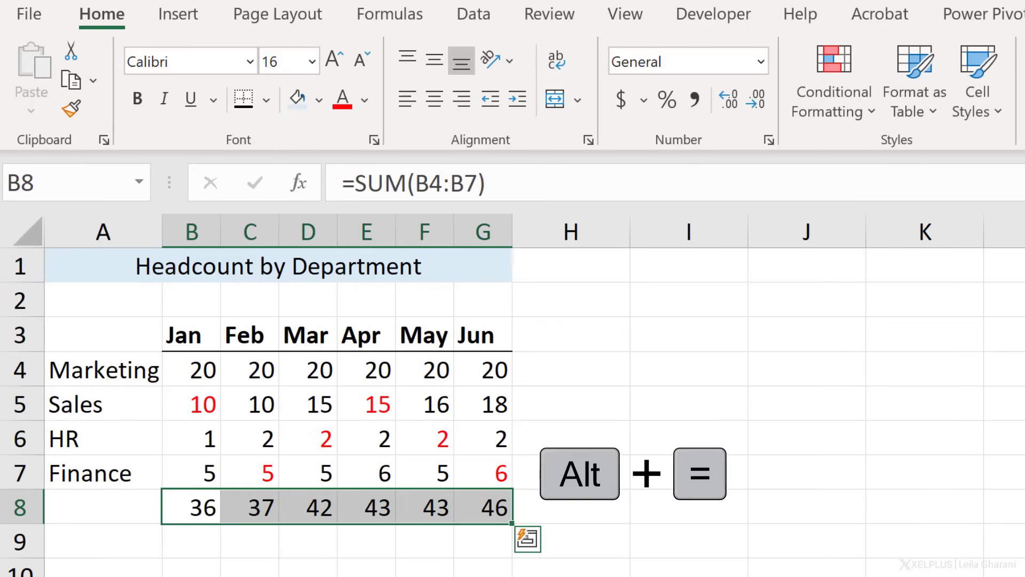